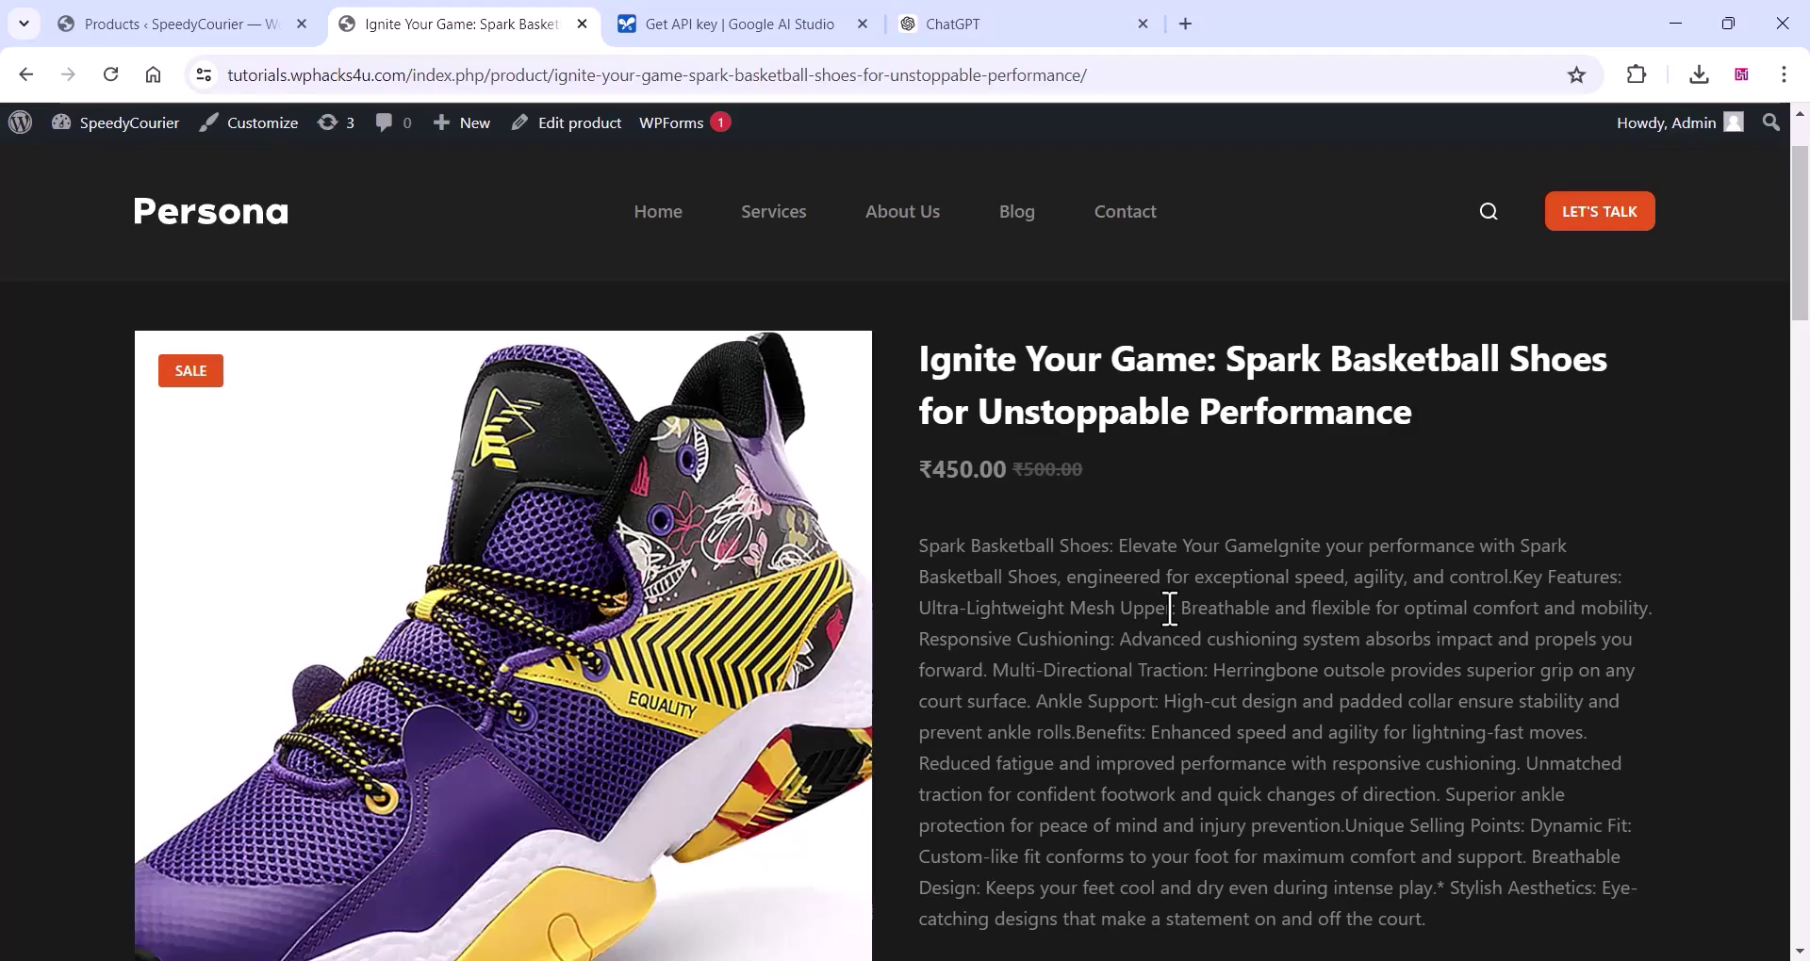
- Scroll through the Spark Basketball Shoes page to review its price, category, tags and description
scroll(1164, 609, "down", 3)
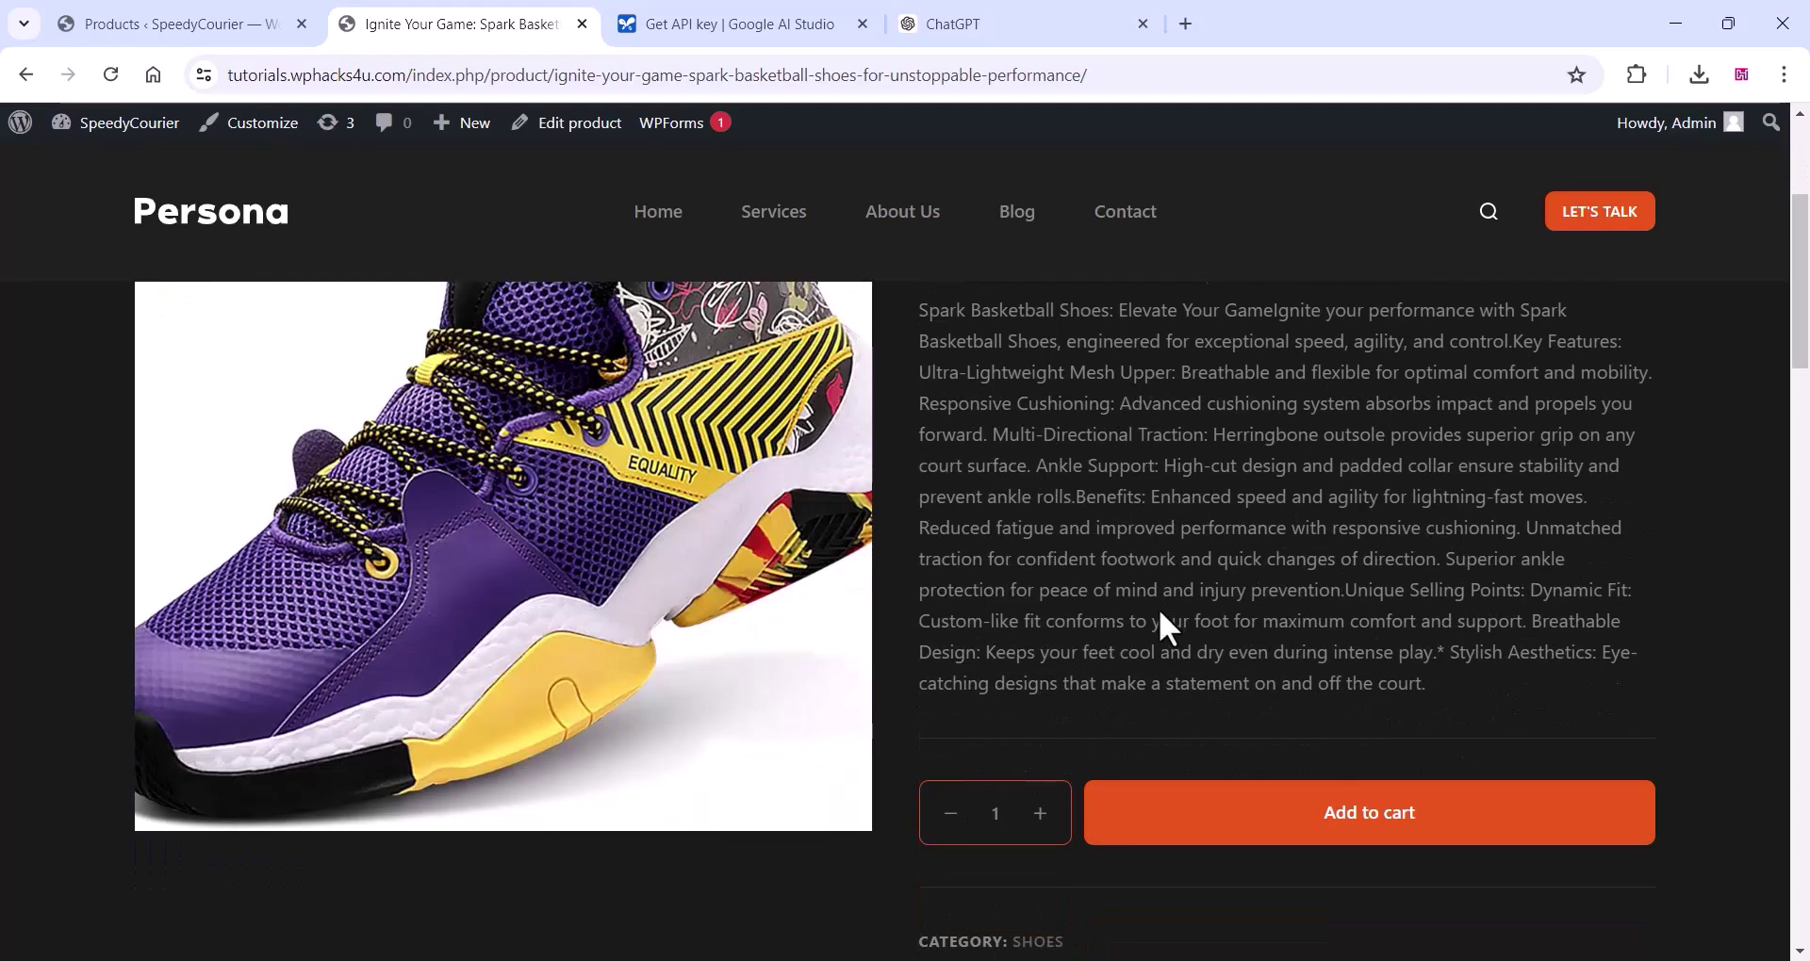
scroll(1164, 610, "up", 3)
scroll(1163, 613, "down", 5)
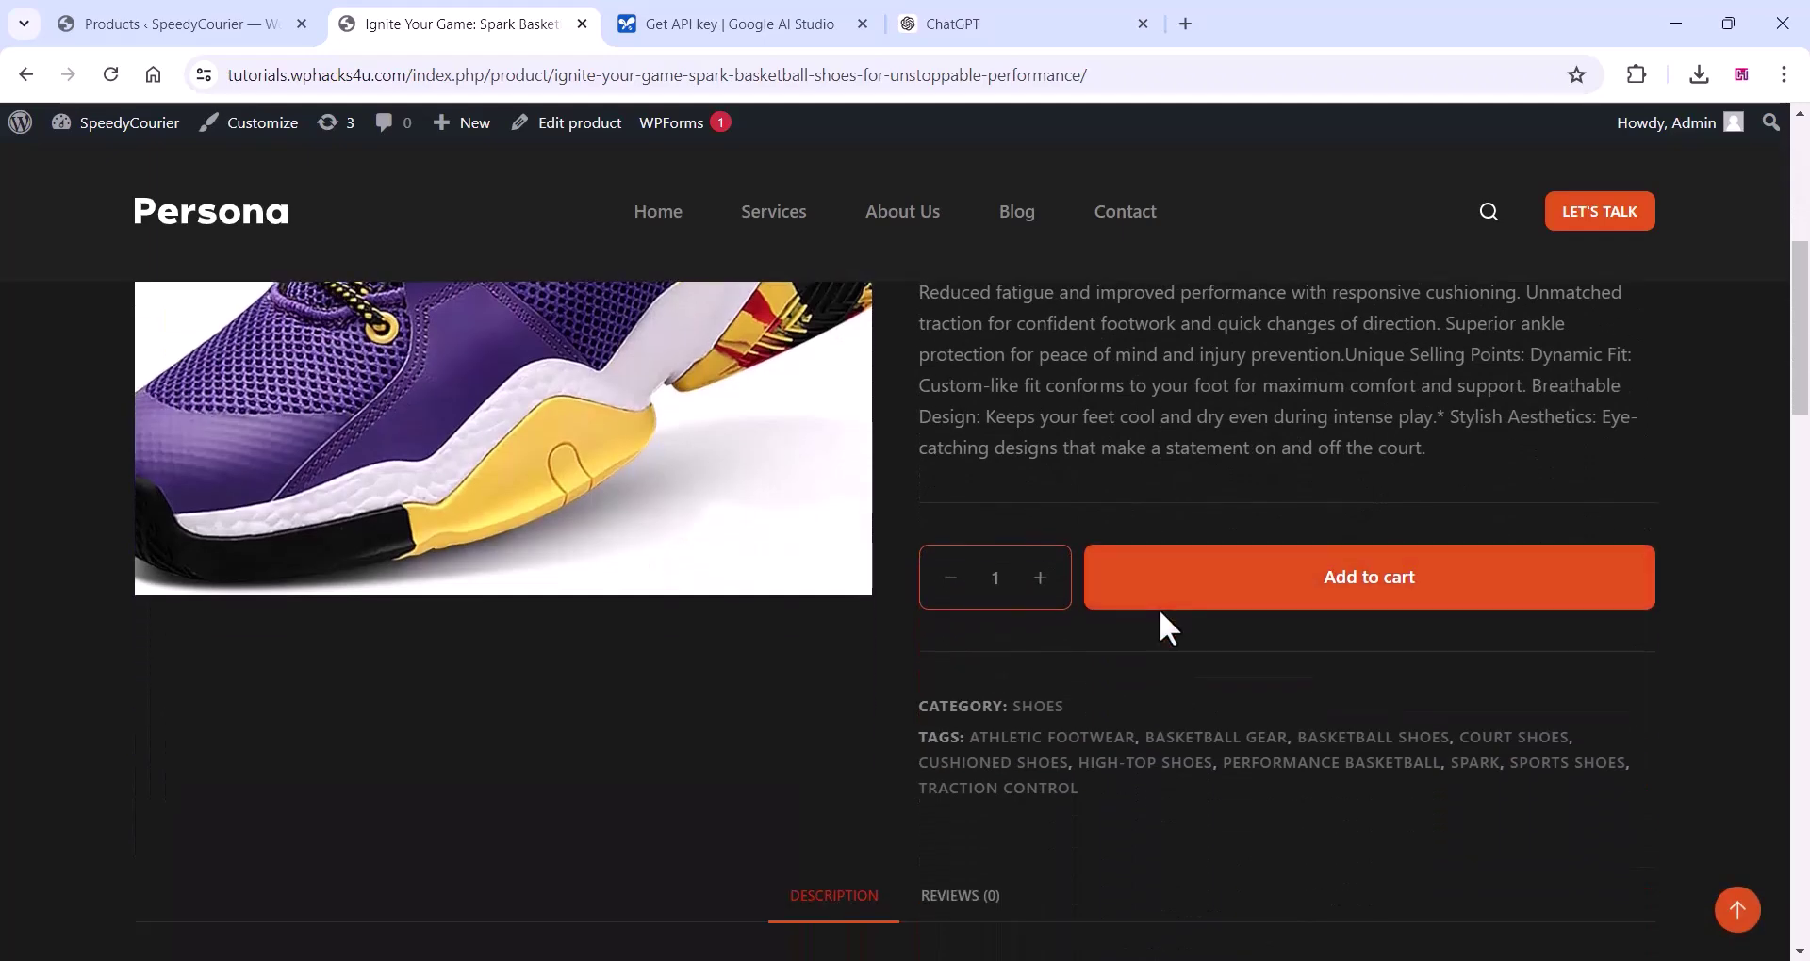
scroll(855, 686, "up", 6)
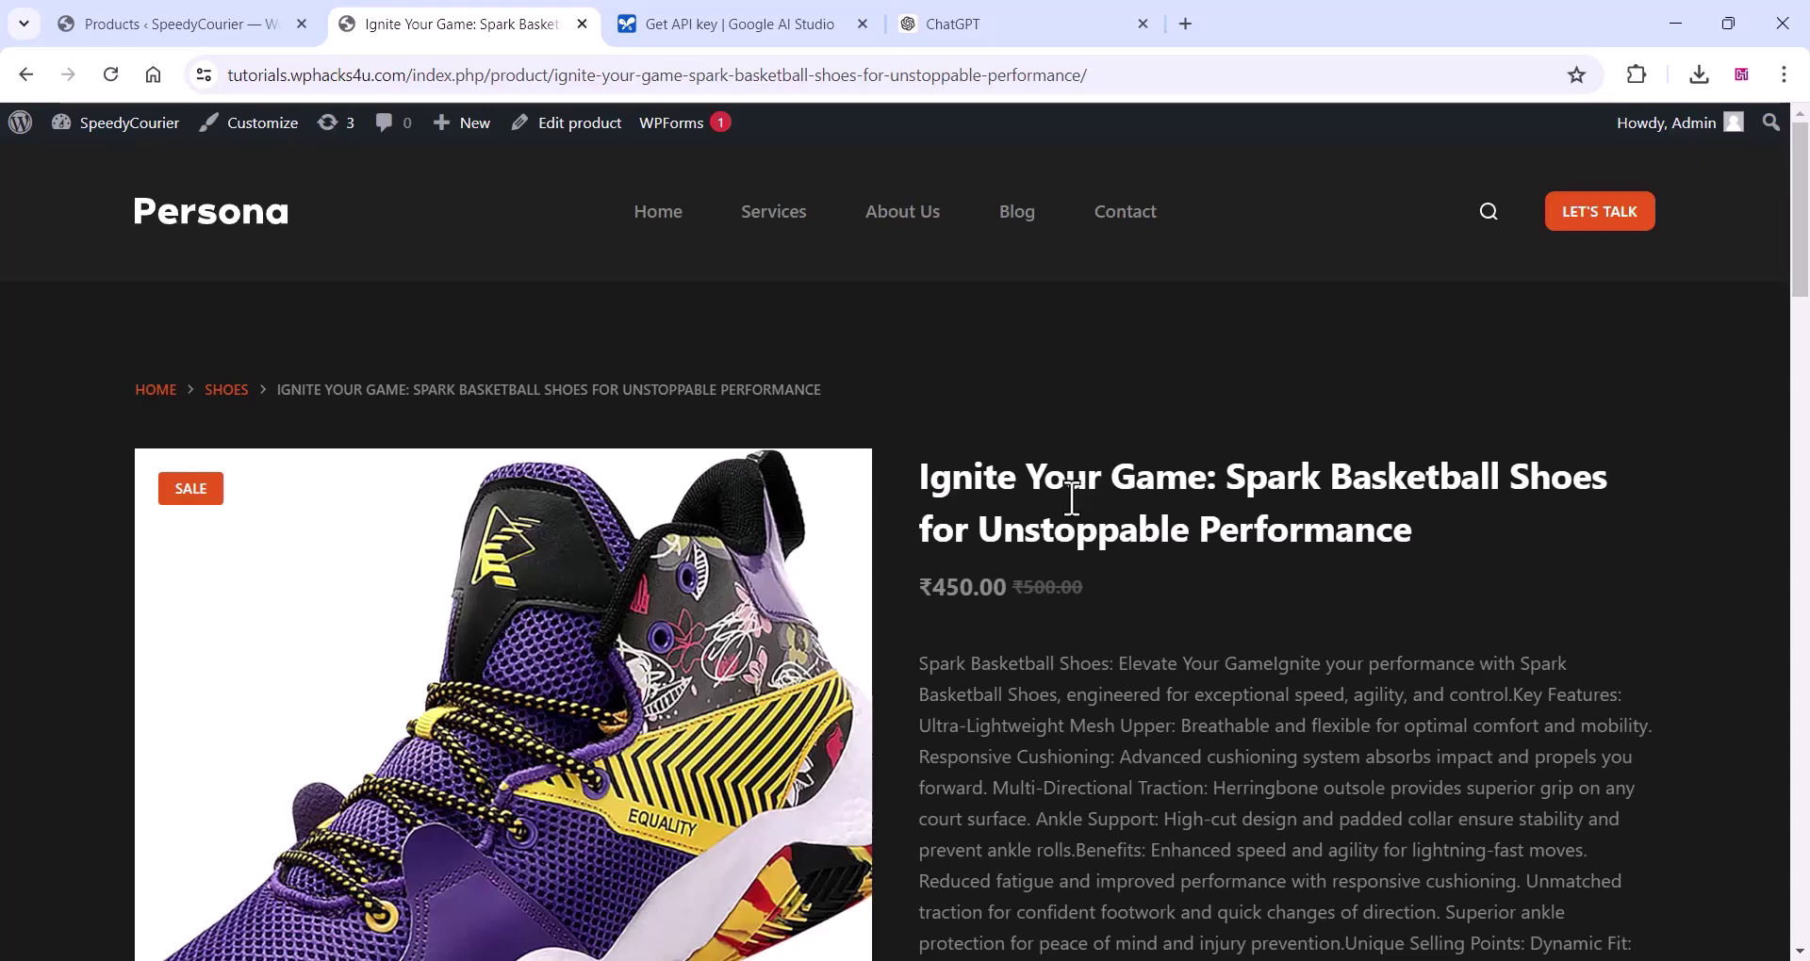
scroll(1137, 533, "down", 3)
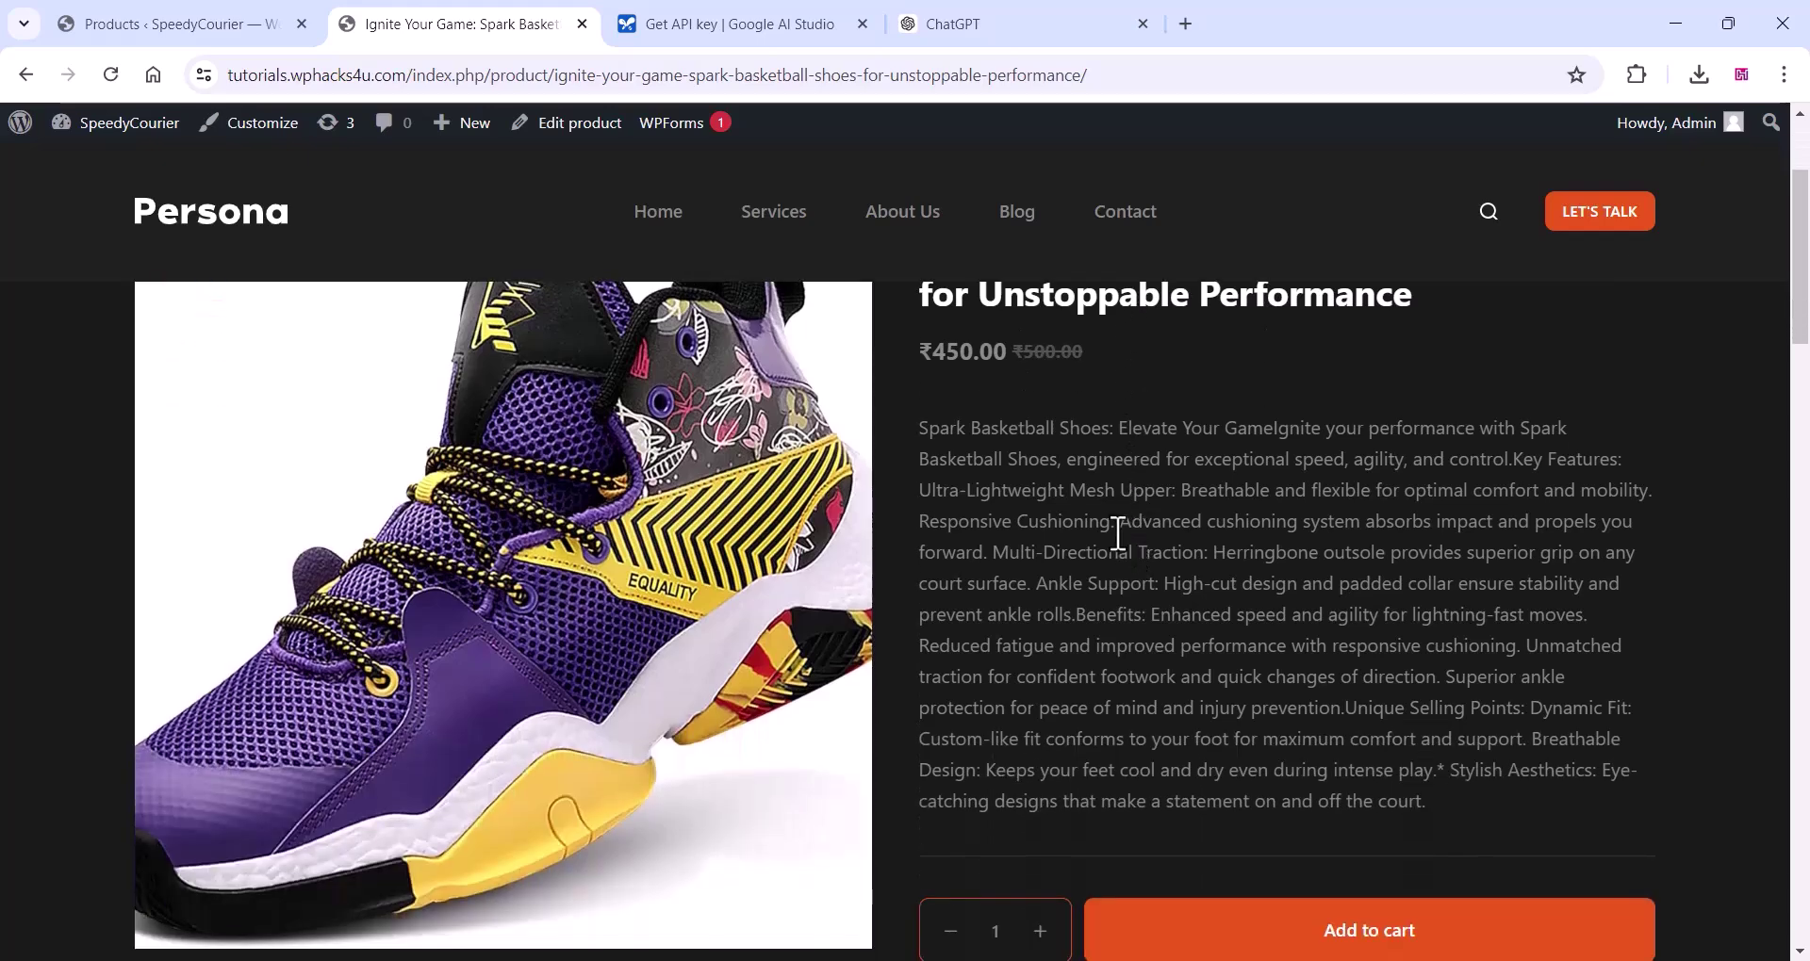
scroll(1117, 530, "down", 3)
scroll(938, 765, "down", 3)
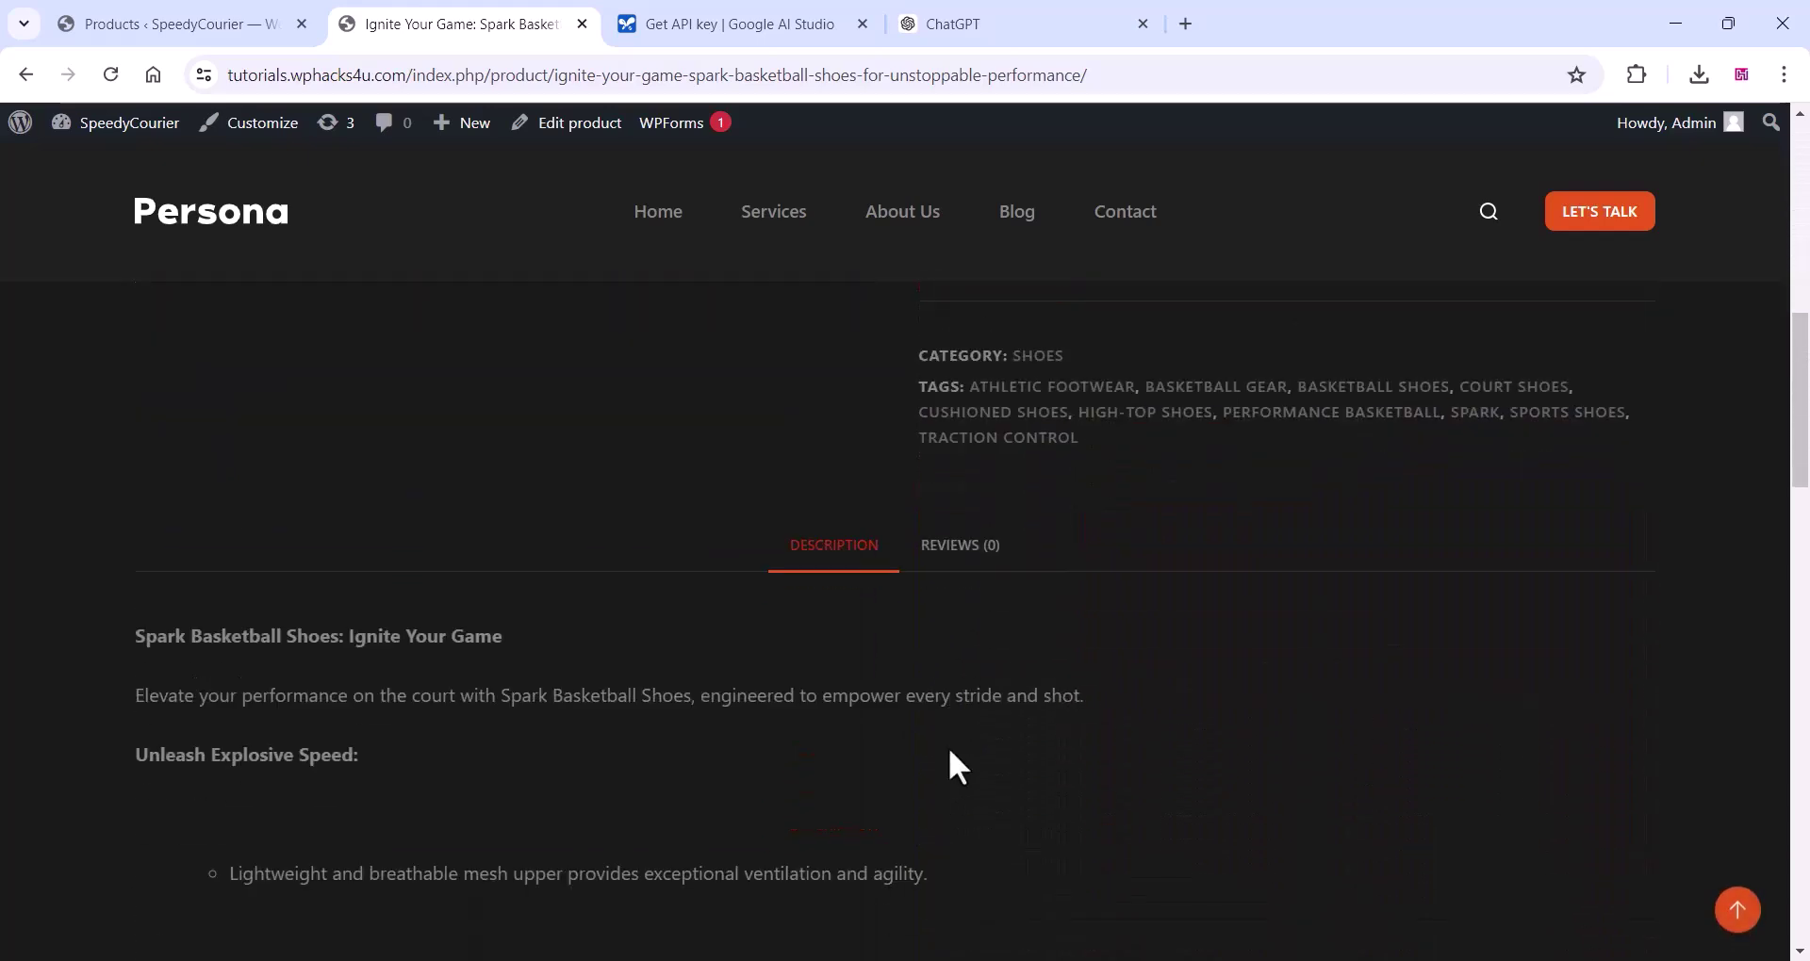
scroll(908, 707, "down", 10)
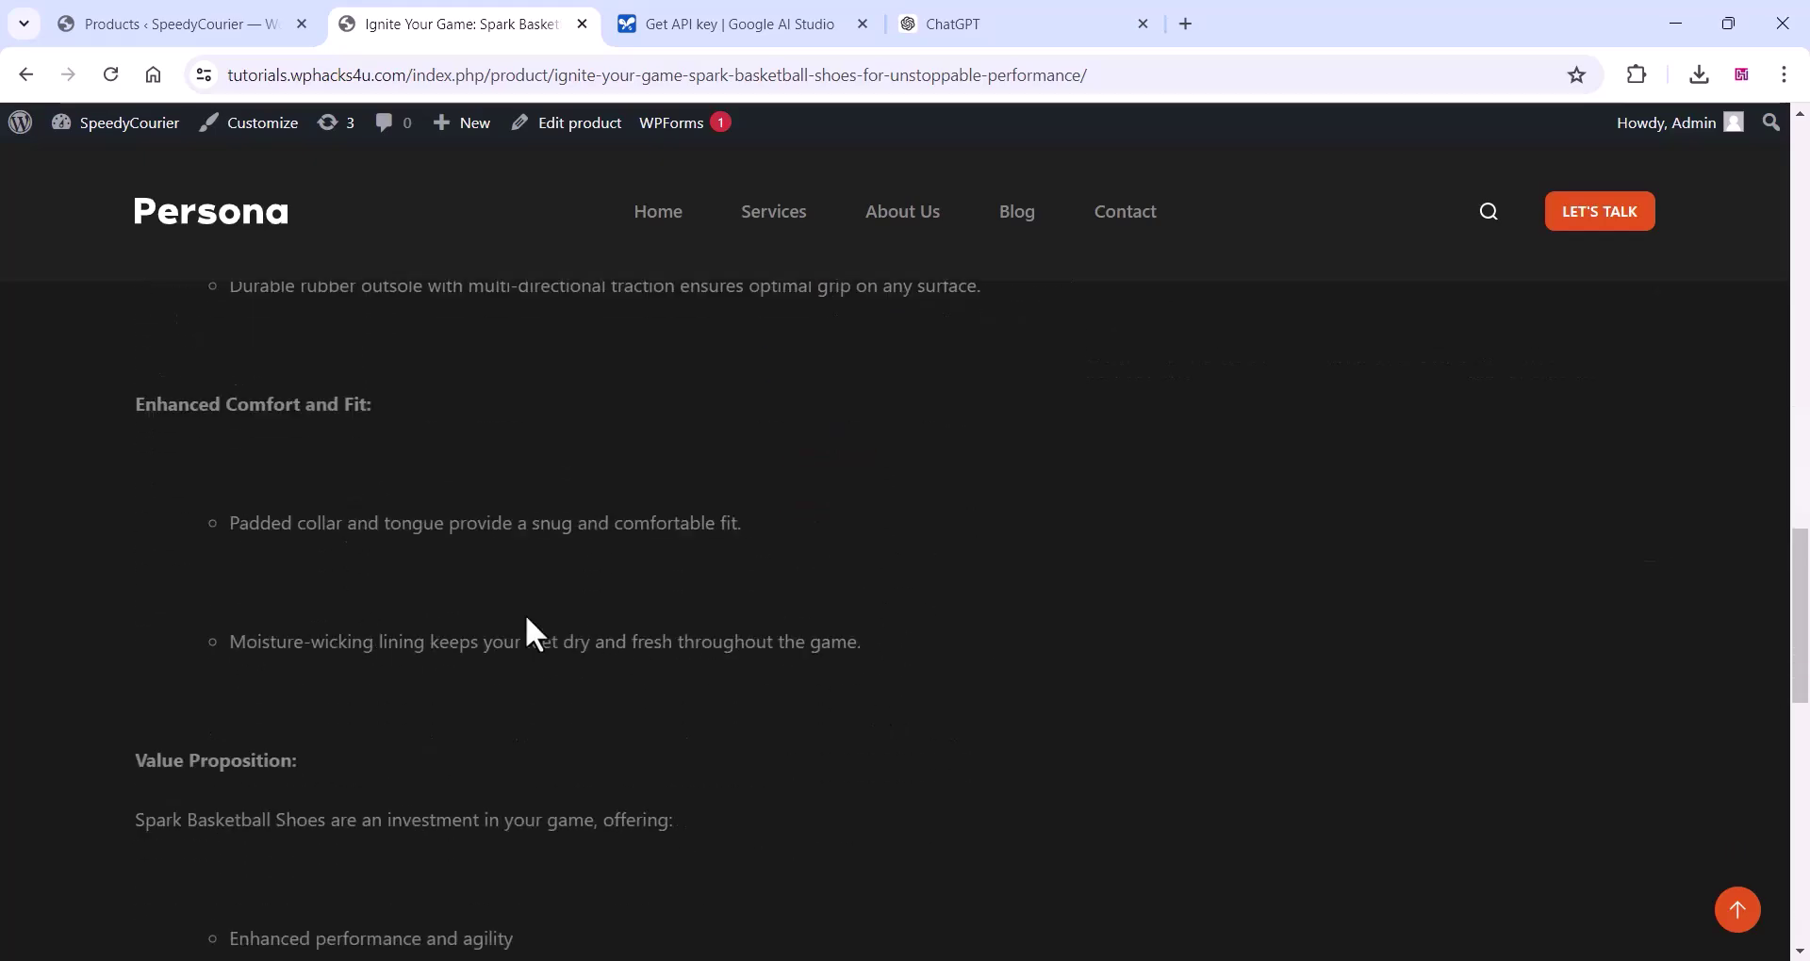
scroll(524, 613, "down", 5)
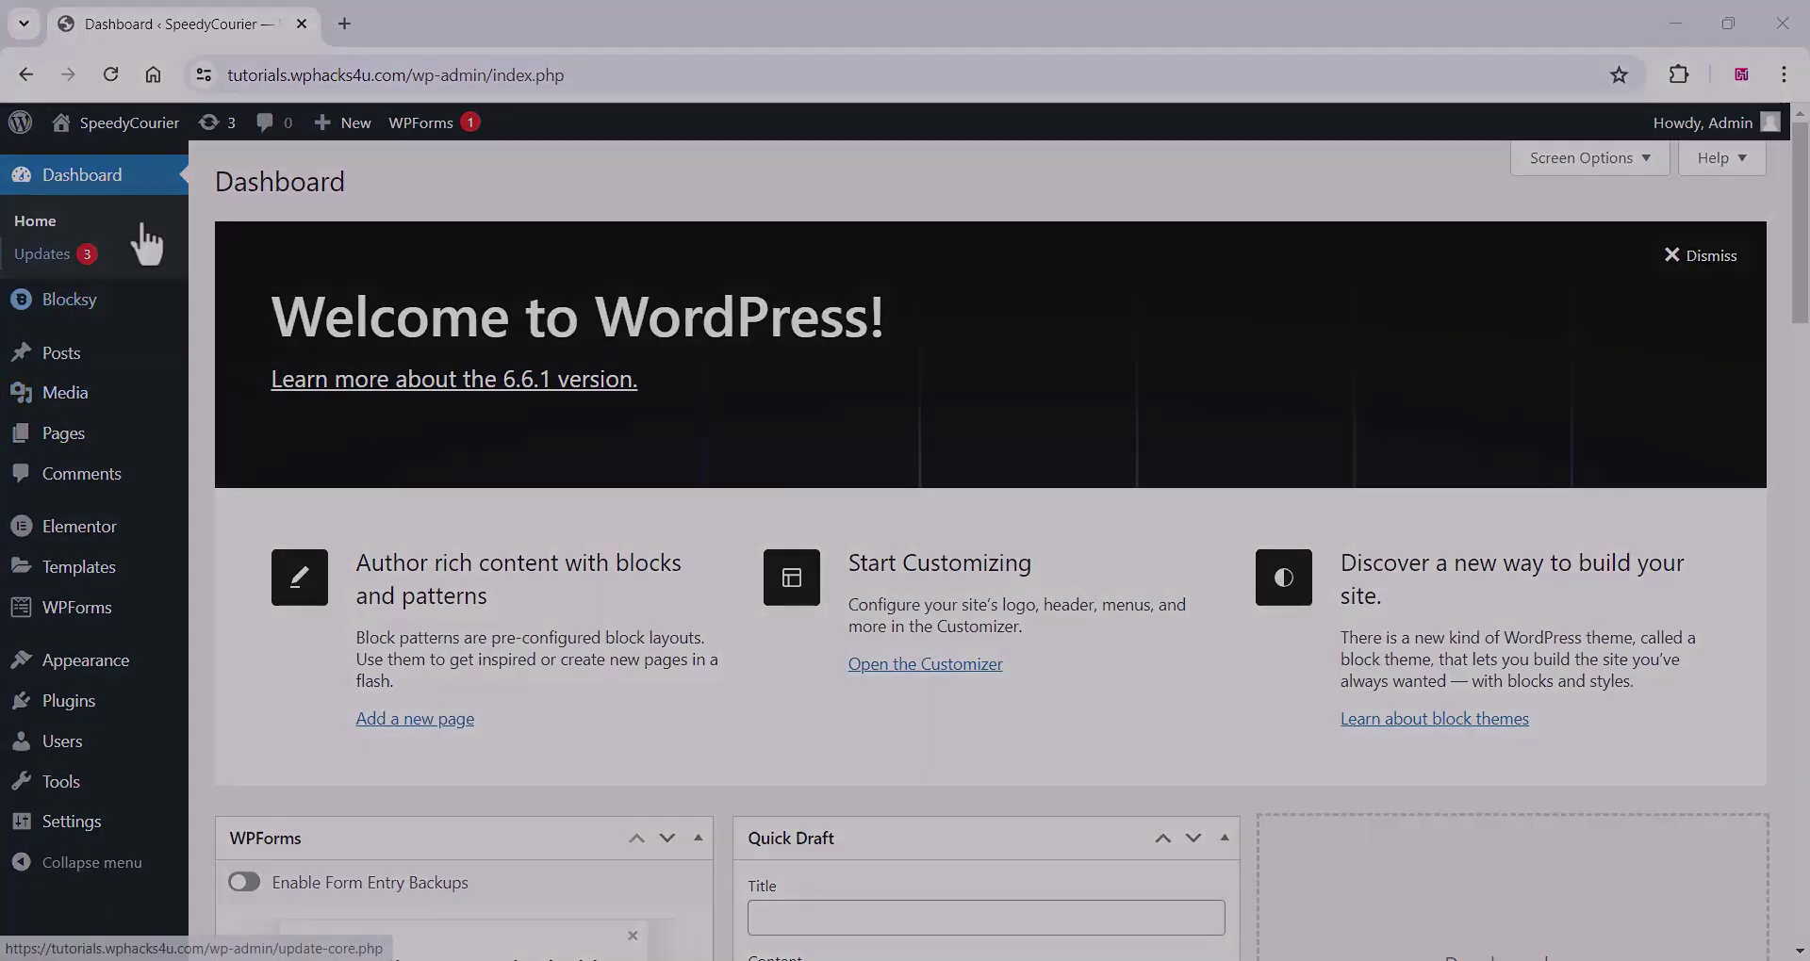
- Install WooCommerce, WP Sheet Editor and AI Power: Complete AI Pack, then view Installed Plugins
mouse_move(141, 702)
left_click(273, 749)
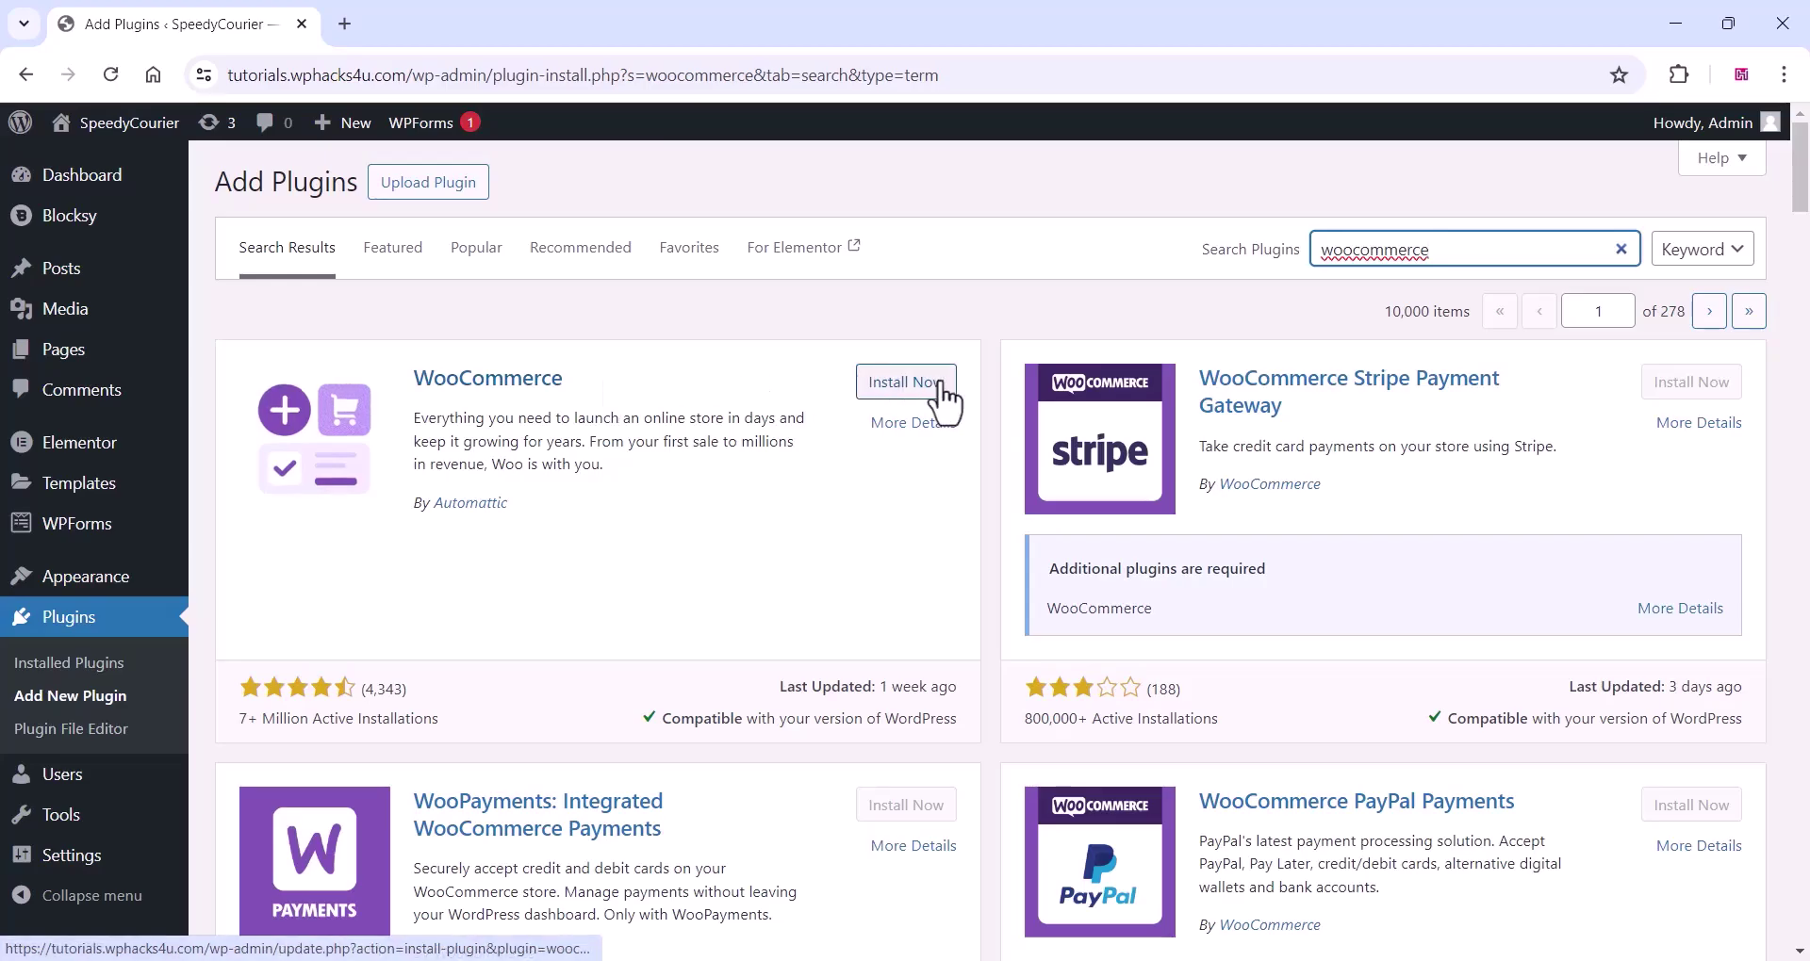
left_click(905, 381)
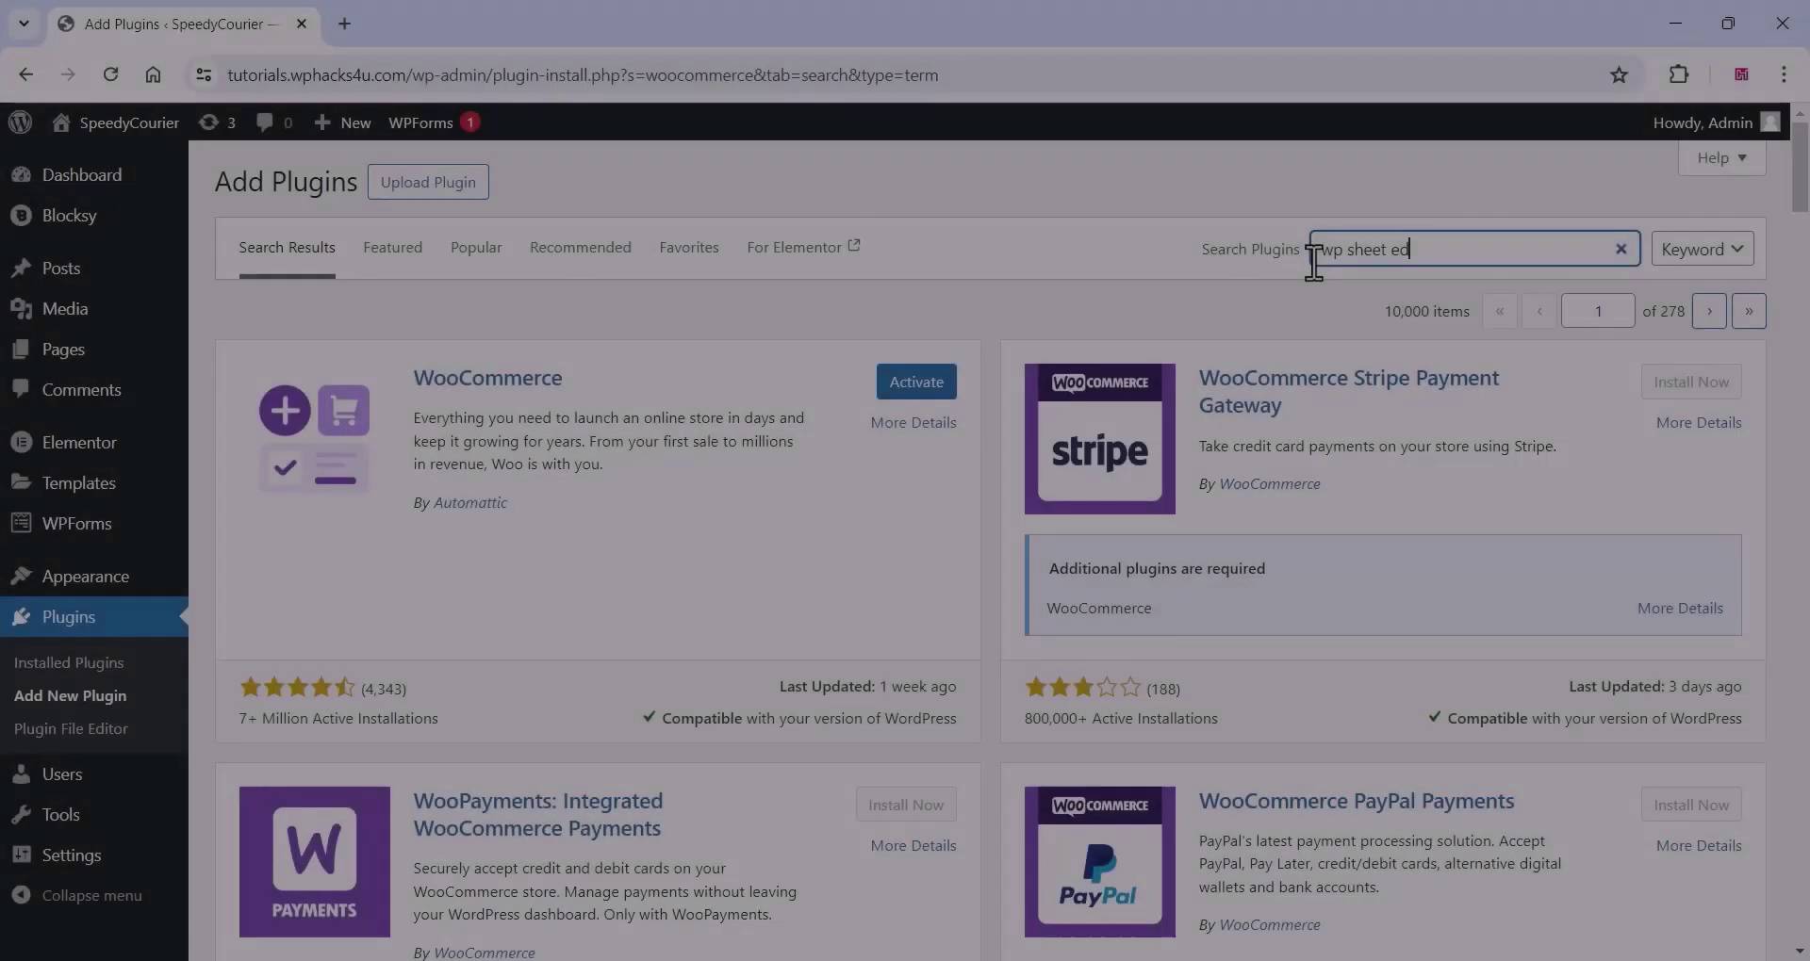
type("or")
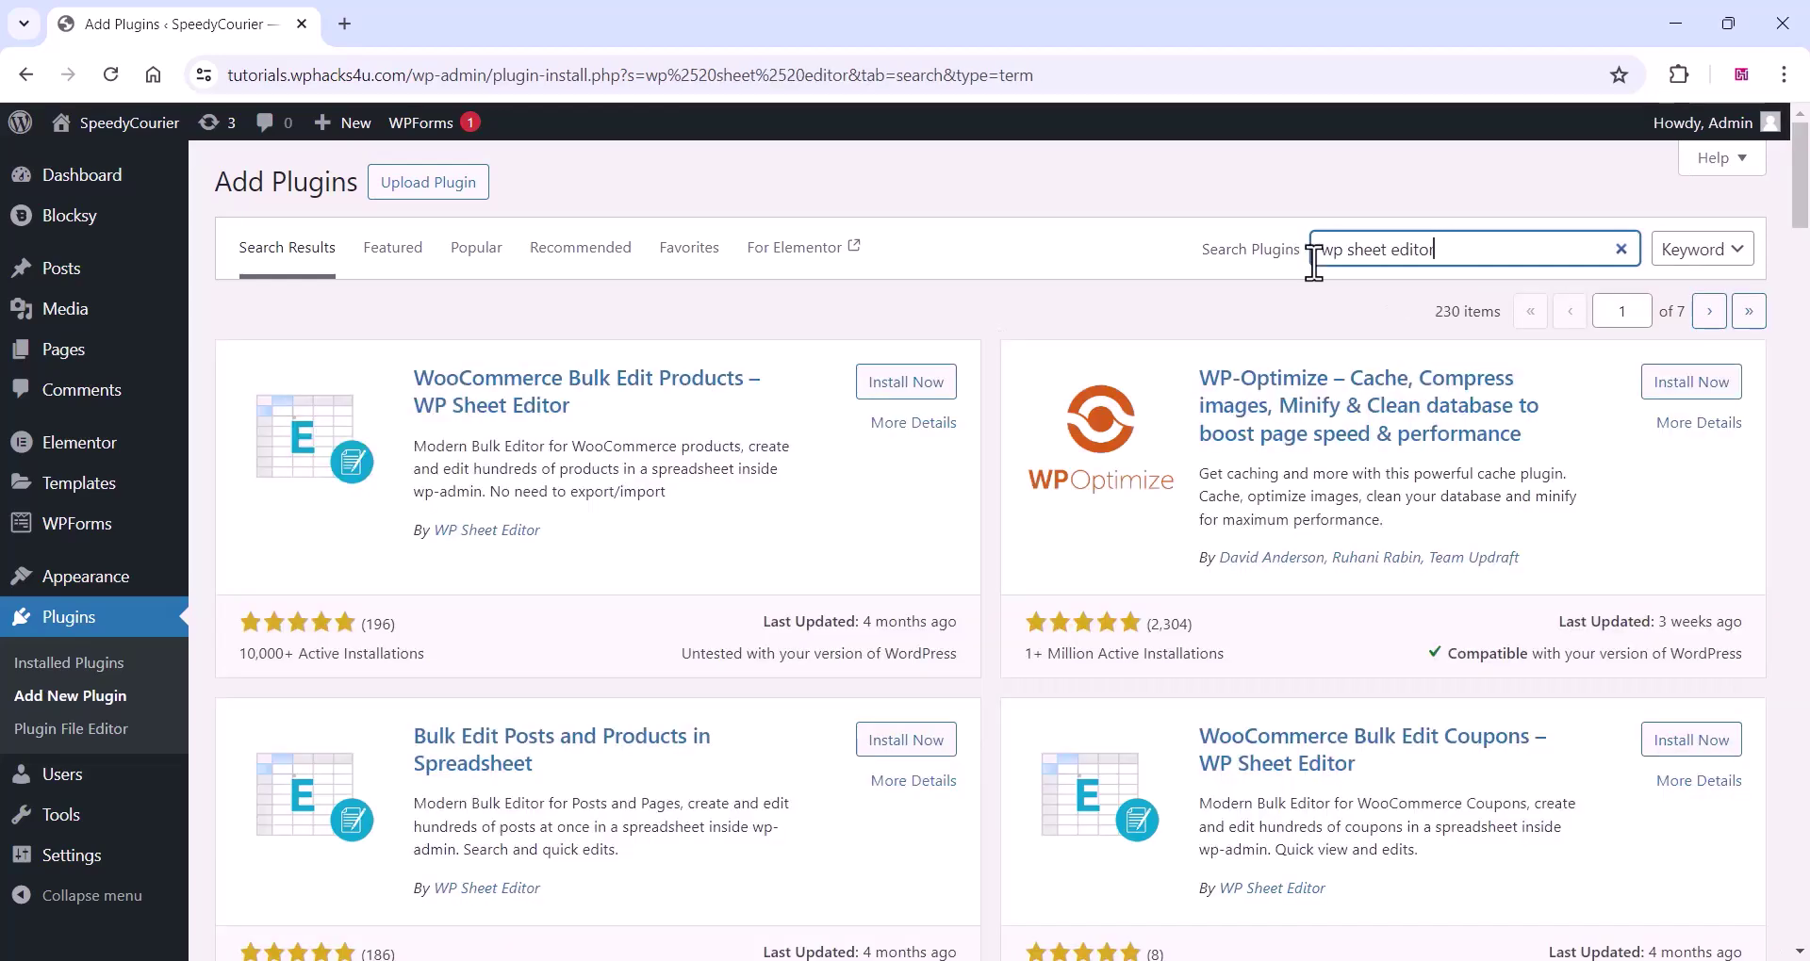
left_click(917, 389)
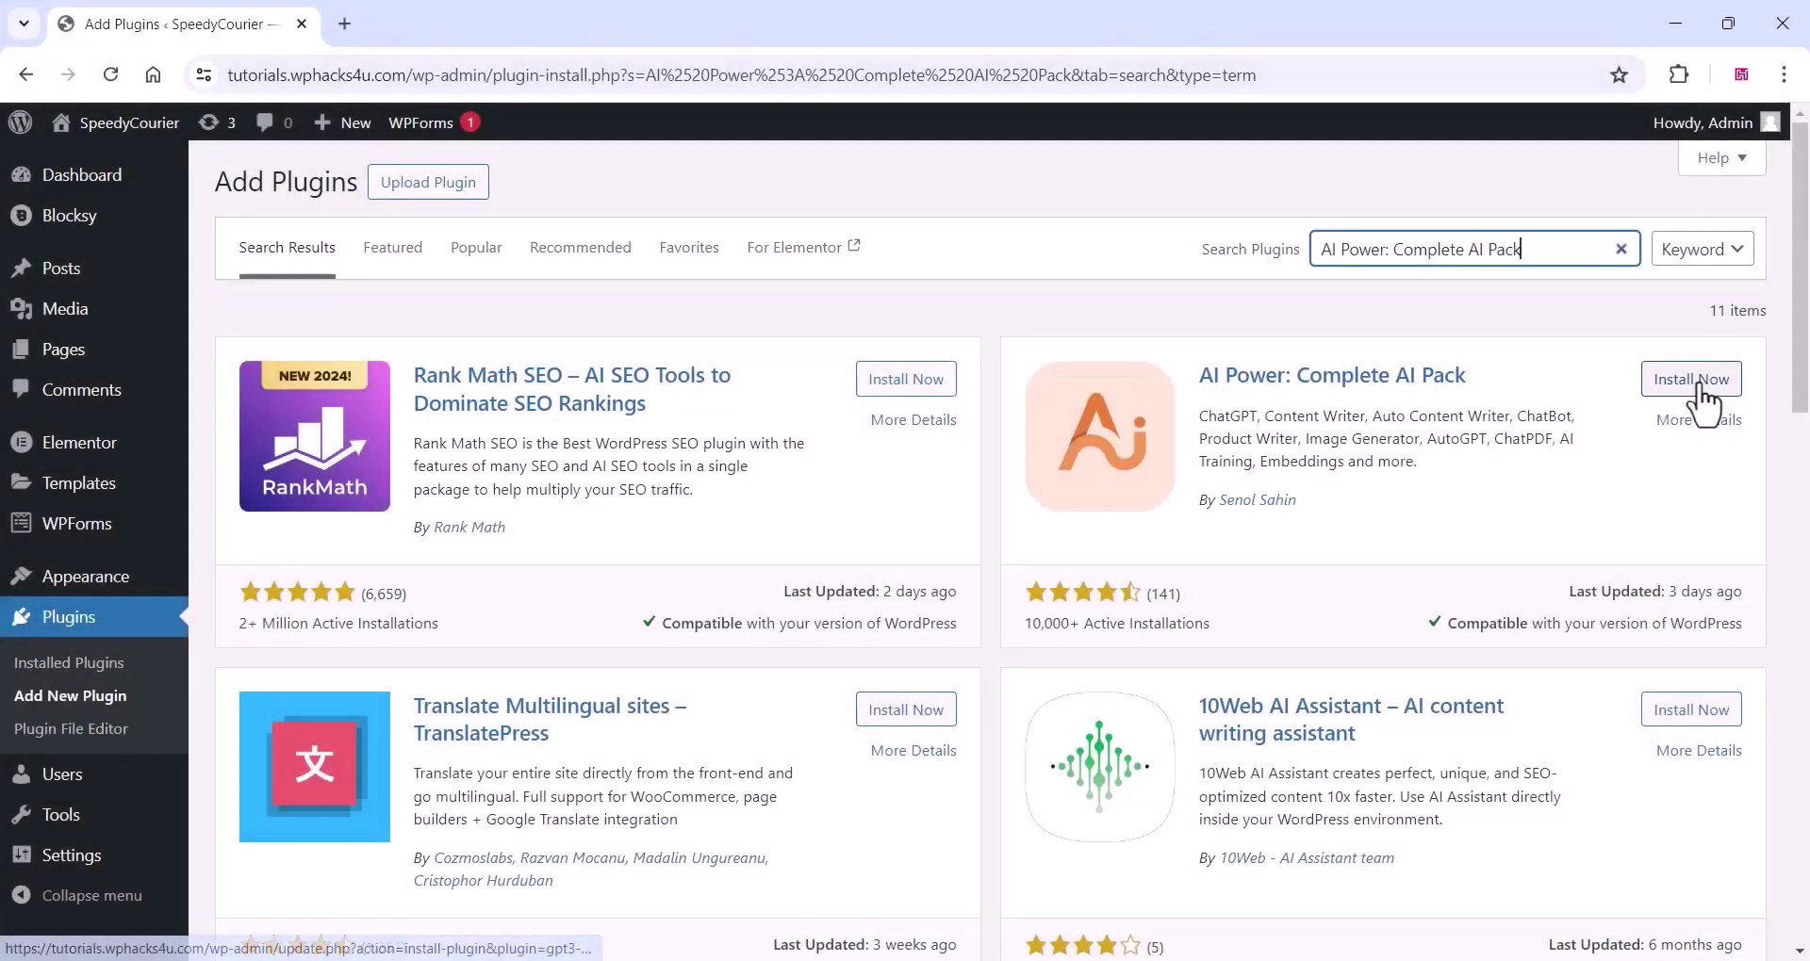
left_click(1694, 383)
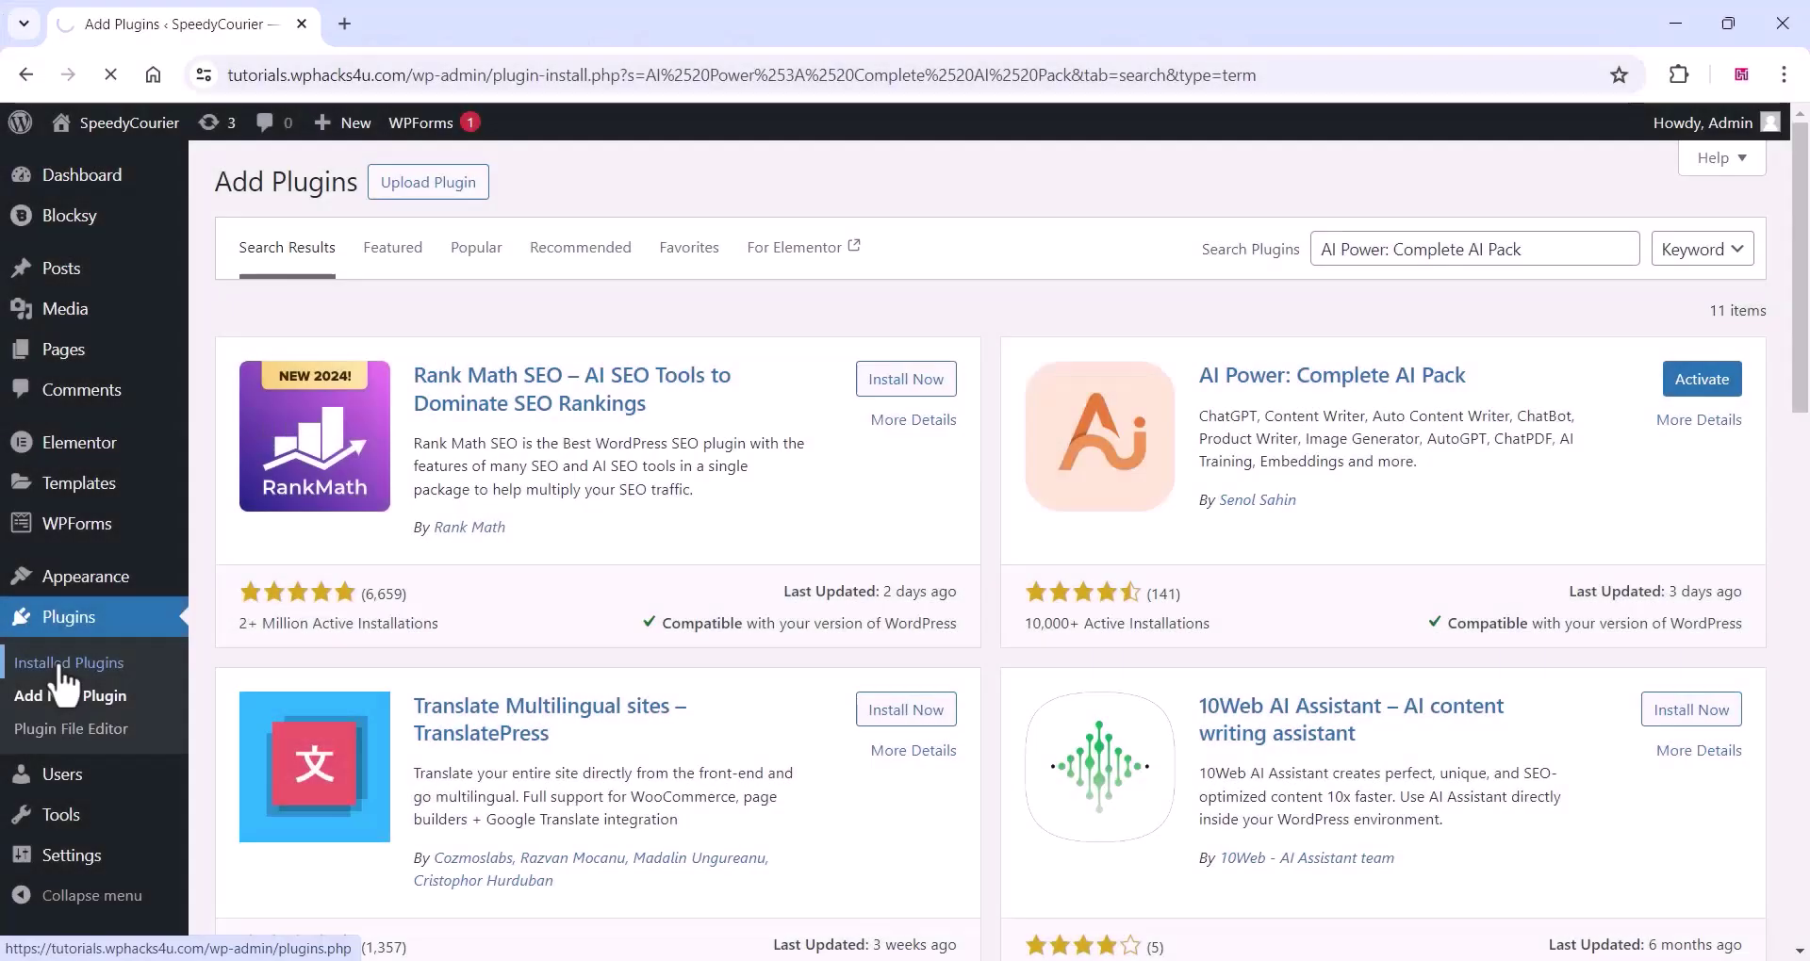
left_click(64, 665)
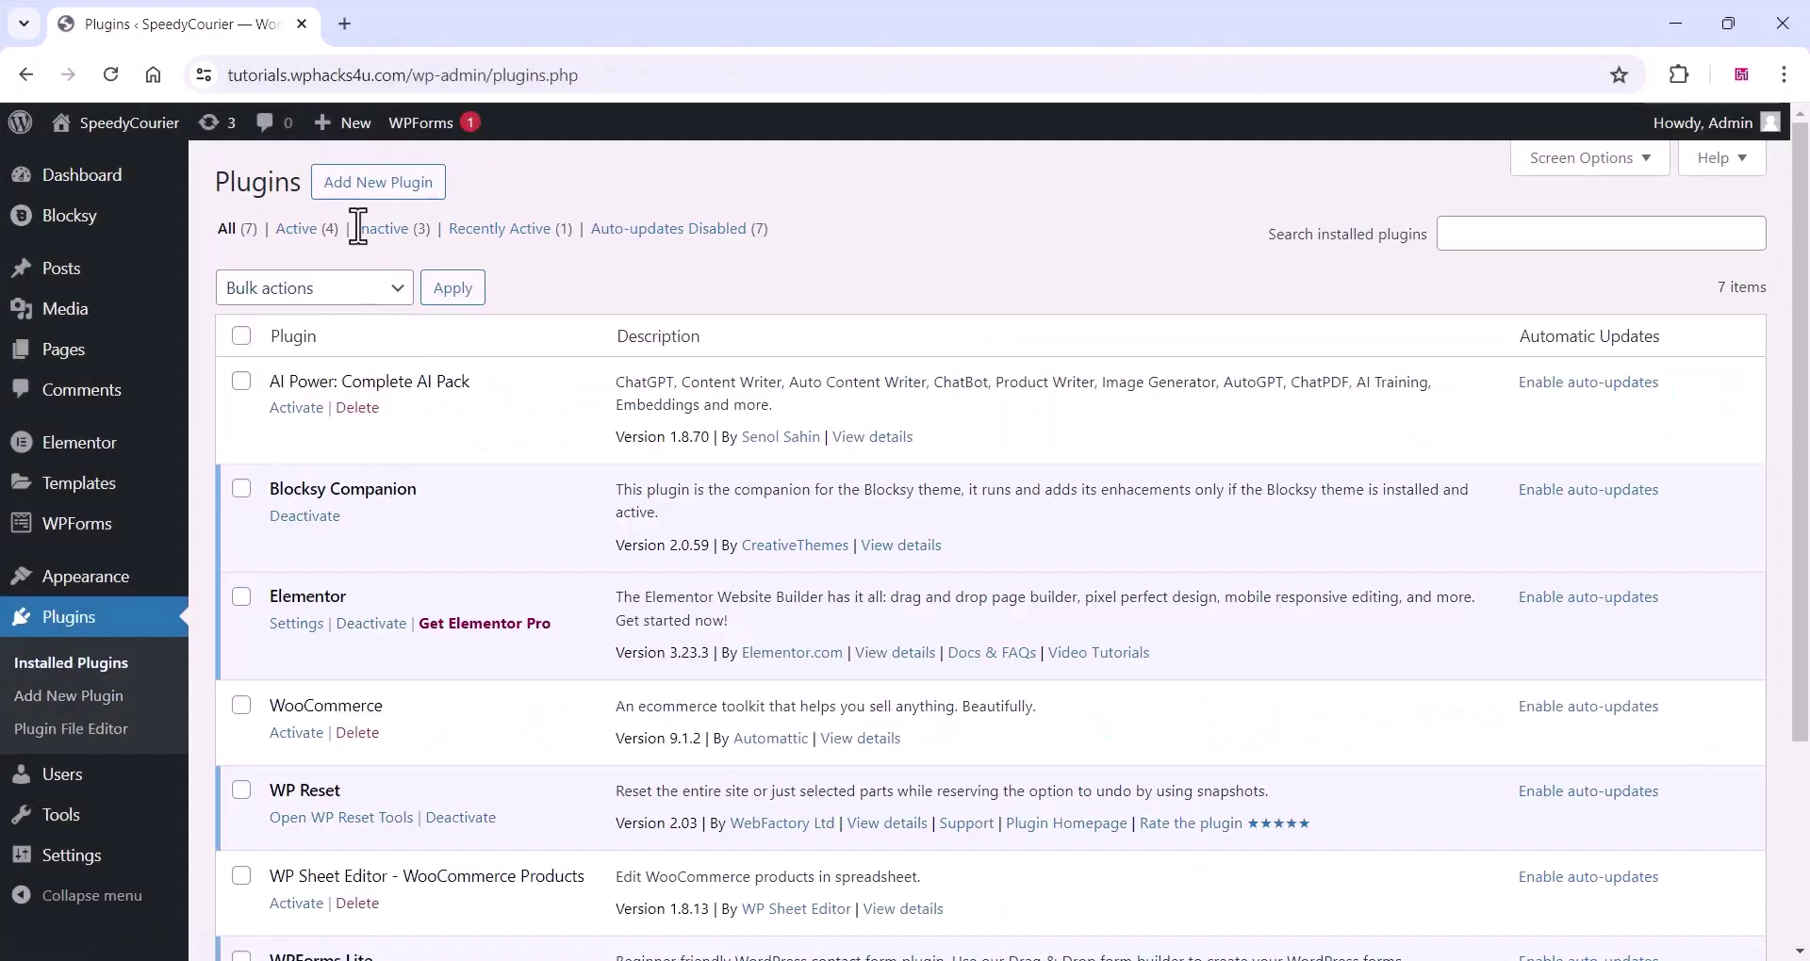
- Bulk-activate the three inactive plugins: AI Power, WooCommerce and WP Sheet Editor
left_click(383, 232)
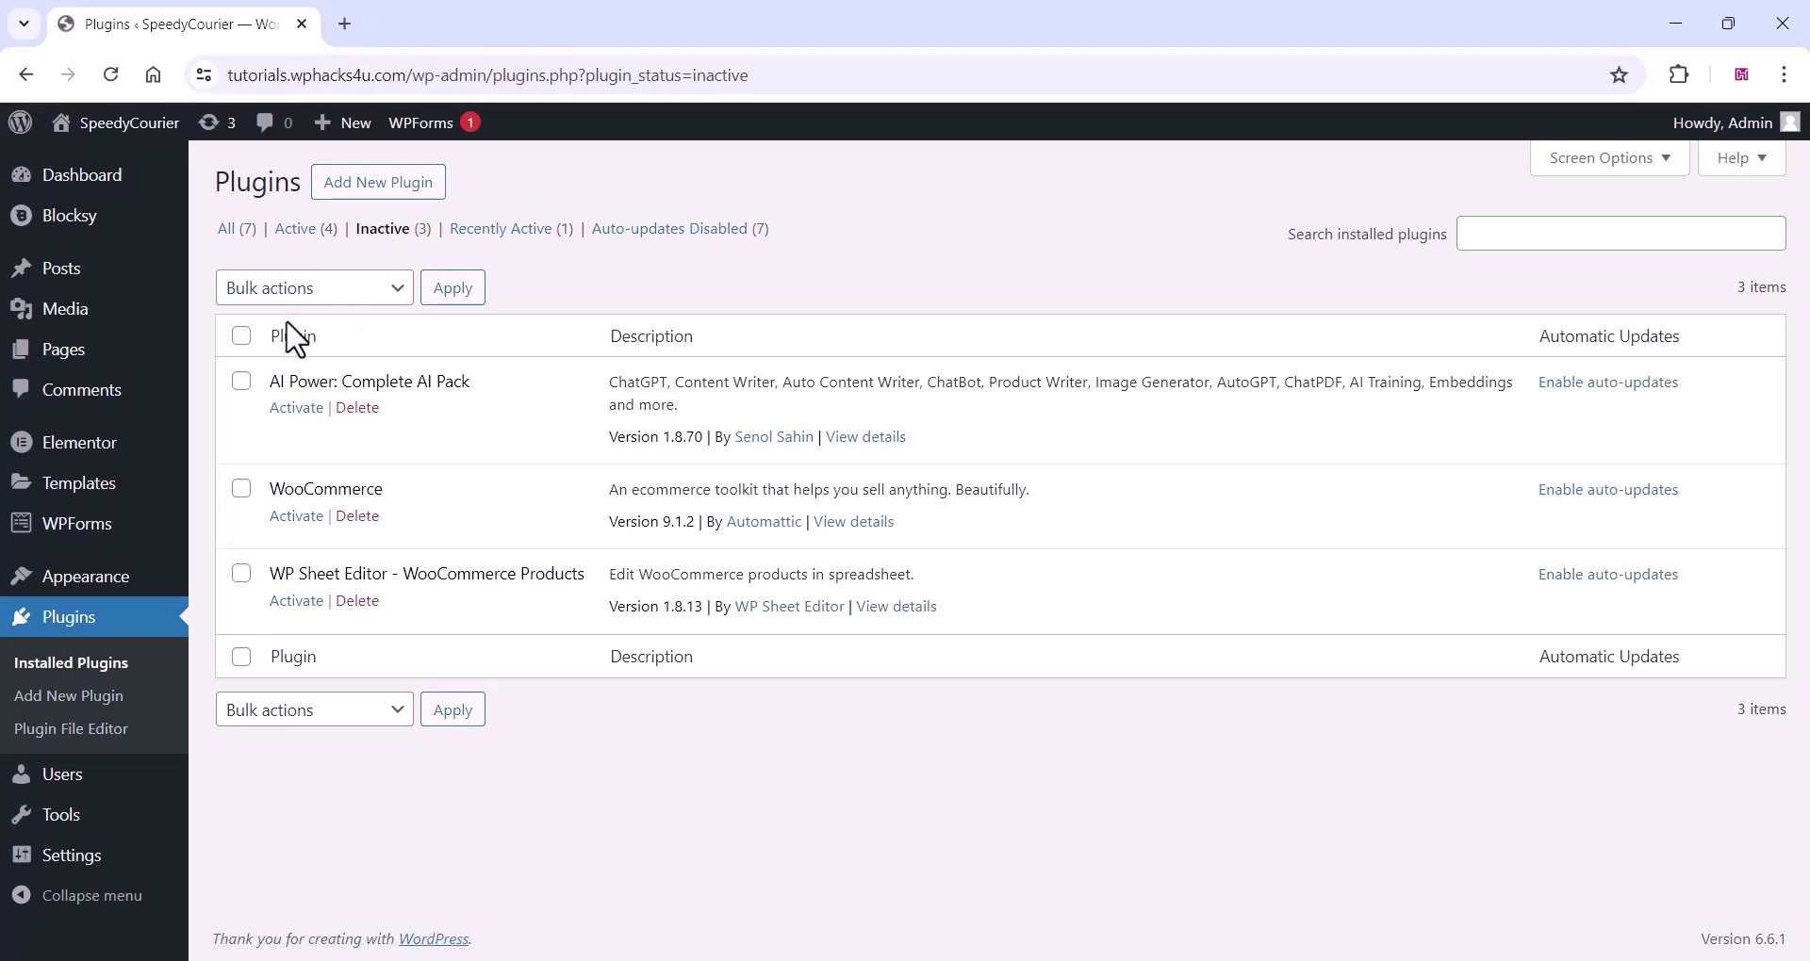
left_click(241, 336)
left_click(273, 290)
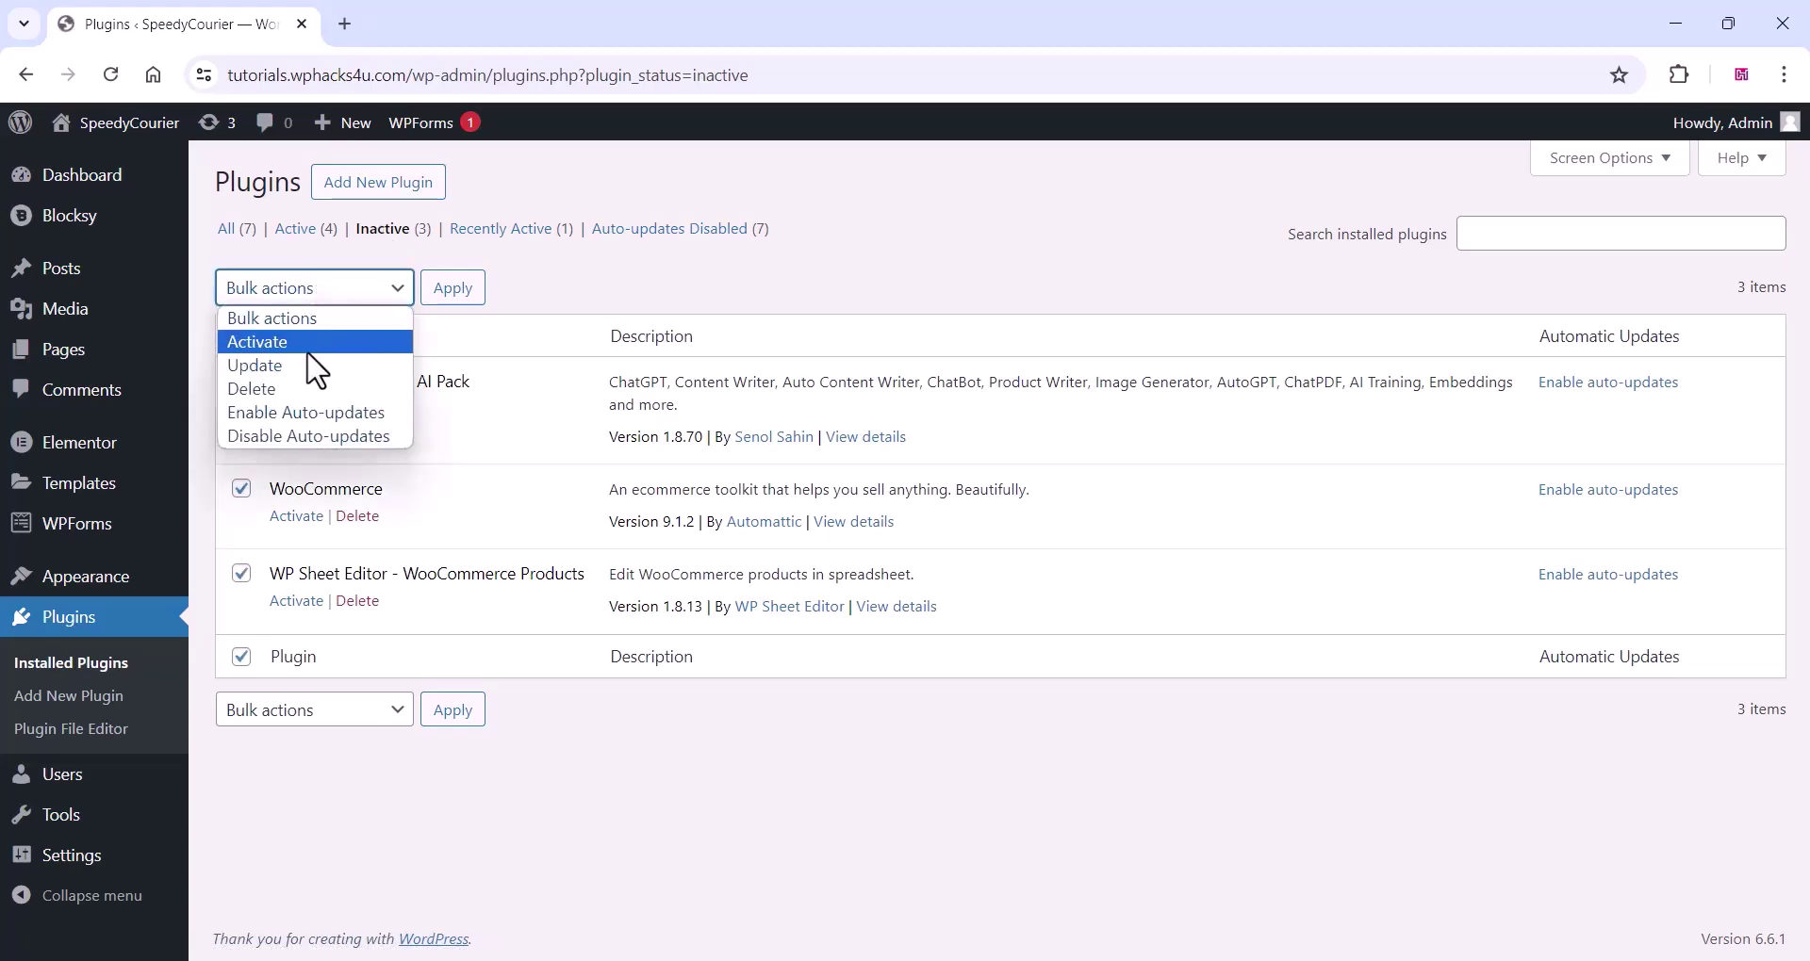
left_click(306, 349)
left_click(435, 294)
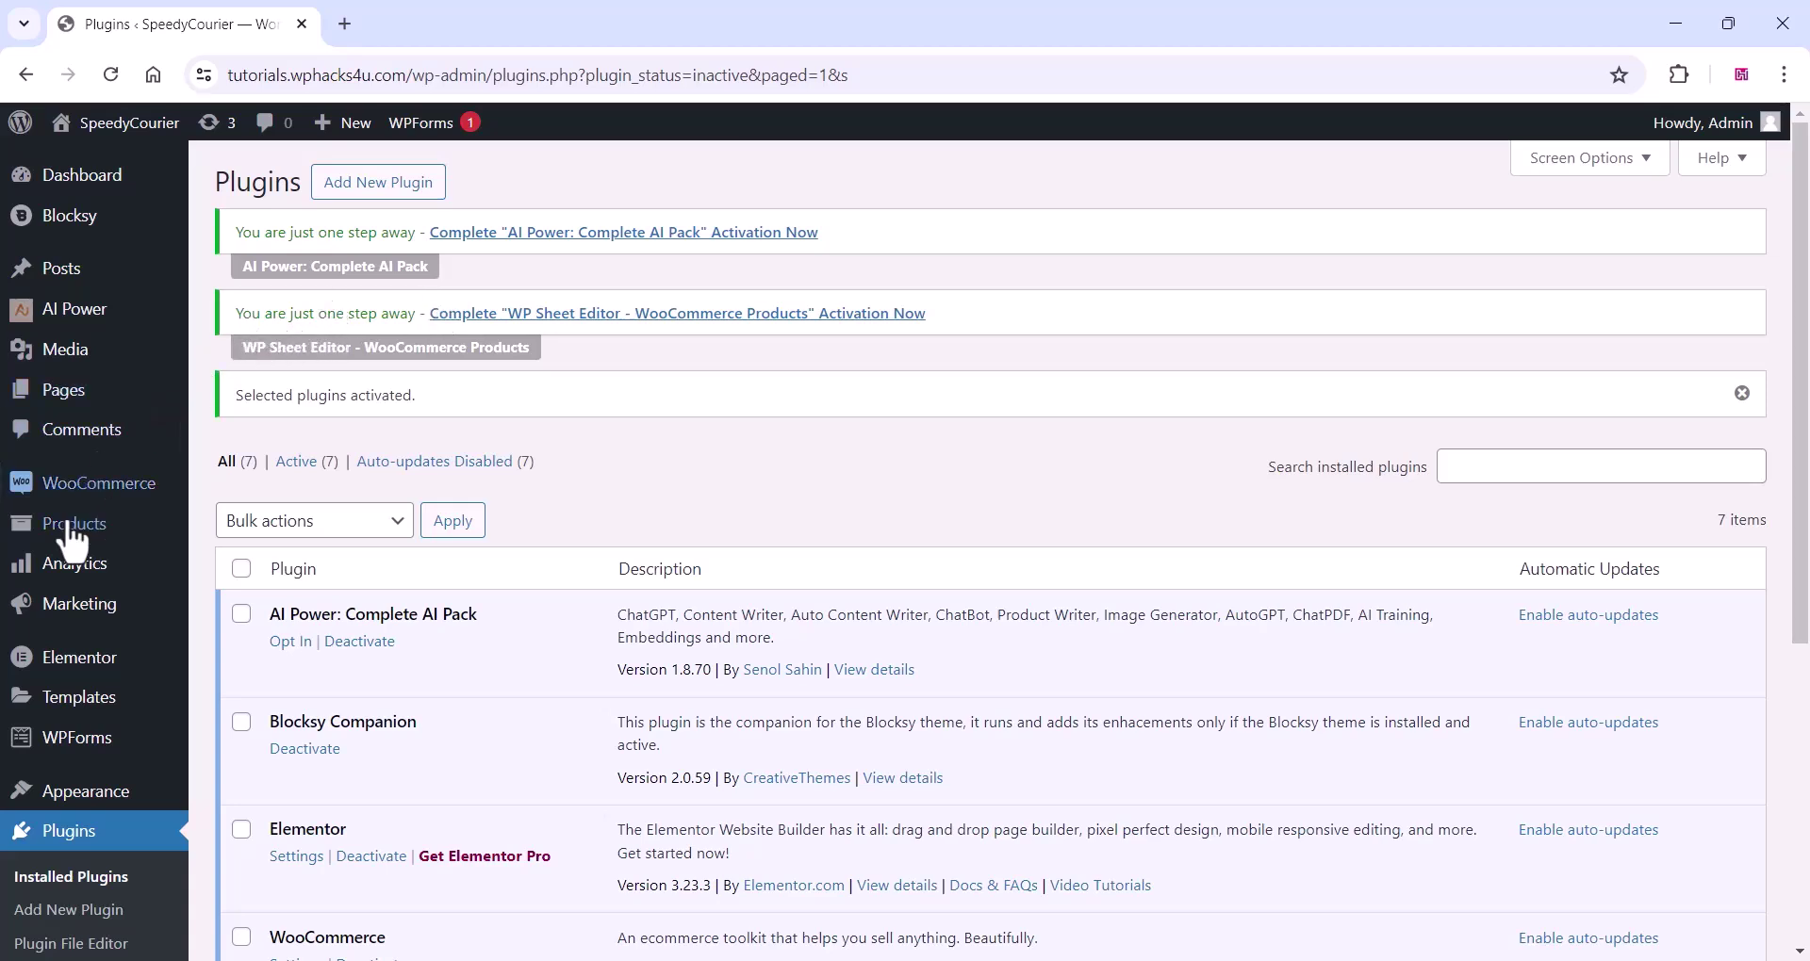
mouse_move(65, 524)
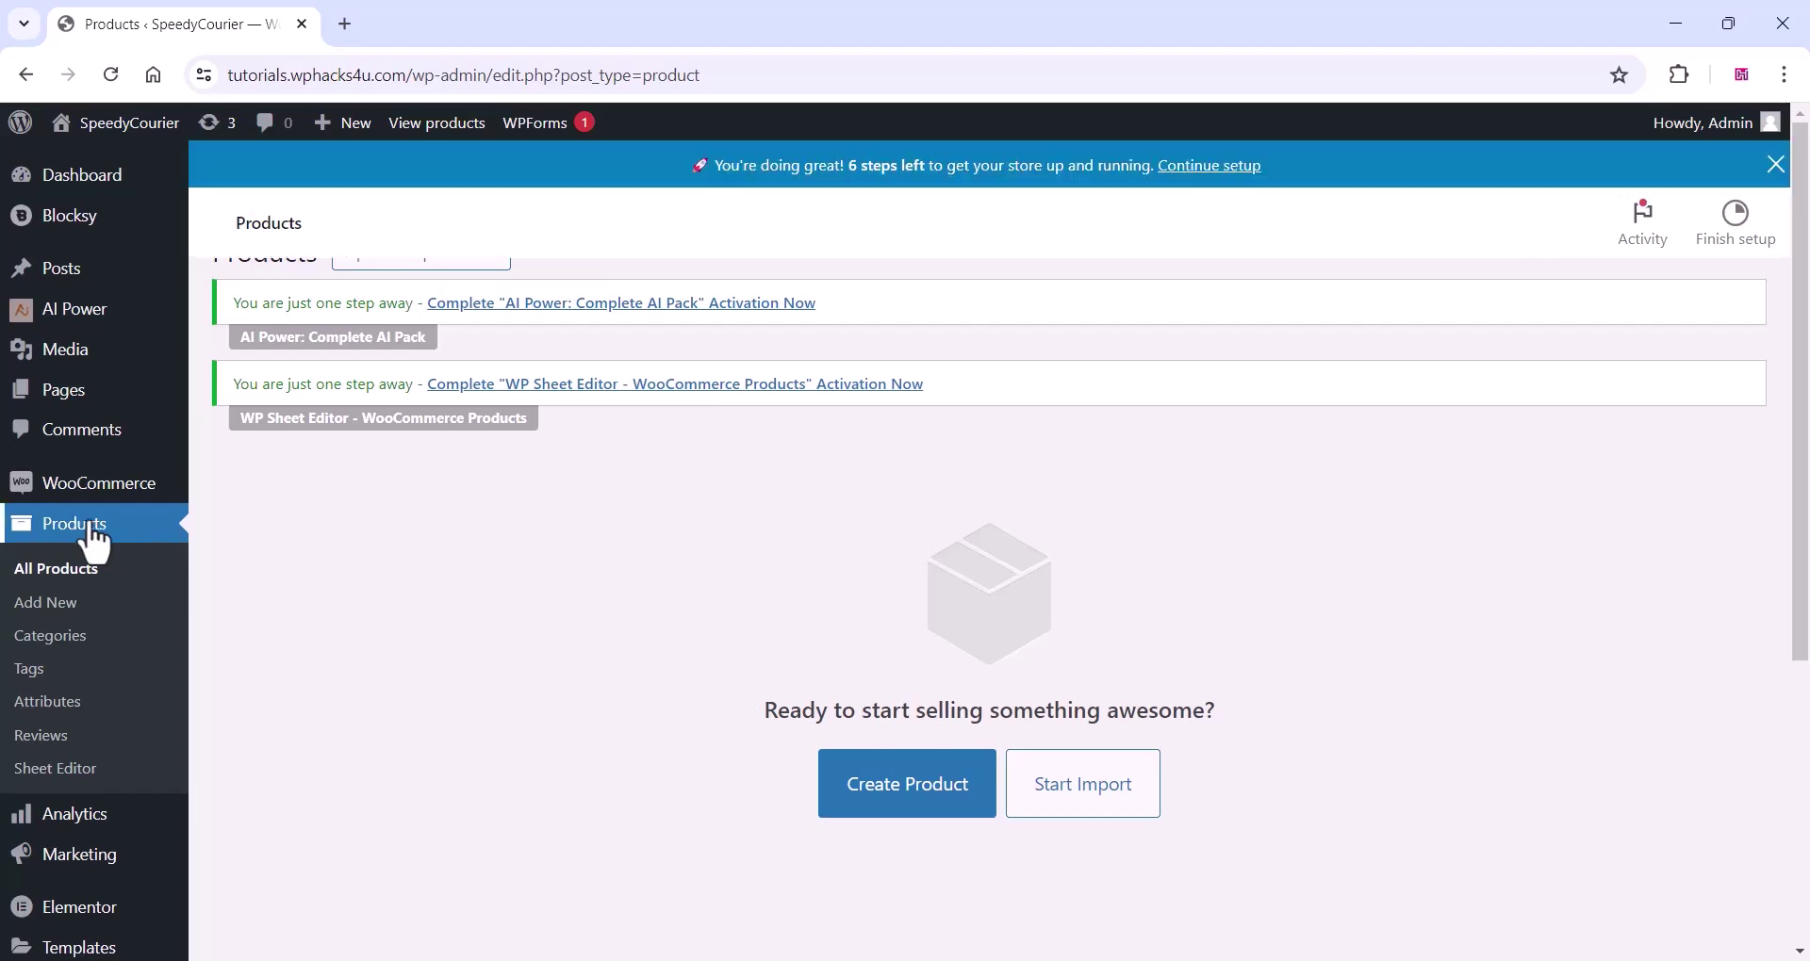
- Set the WooCommerce store location to India — Andhra Pradesh in General settings
mouse_move(113, 486)
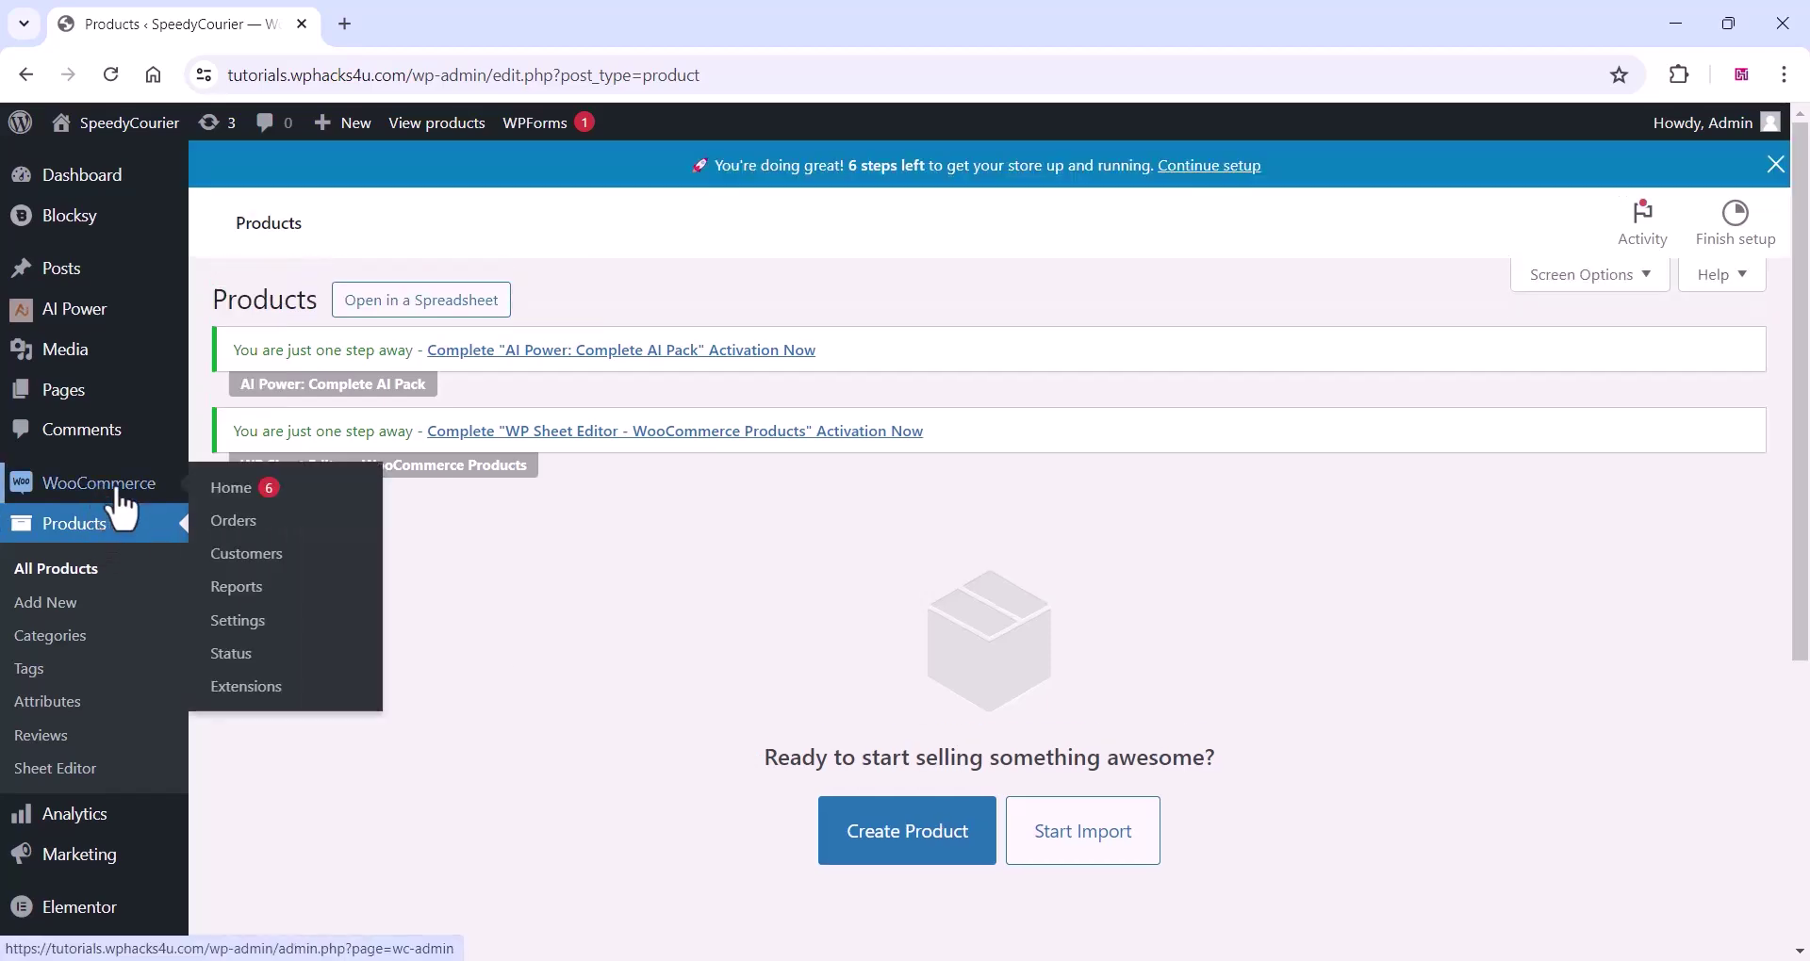
left_click(250, 624)
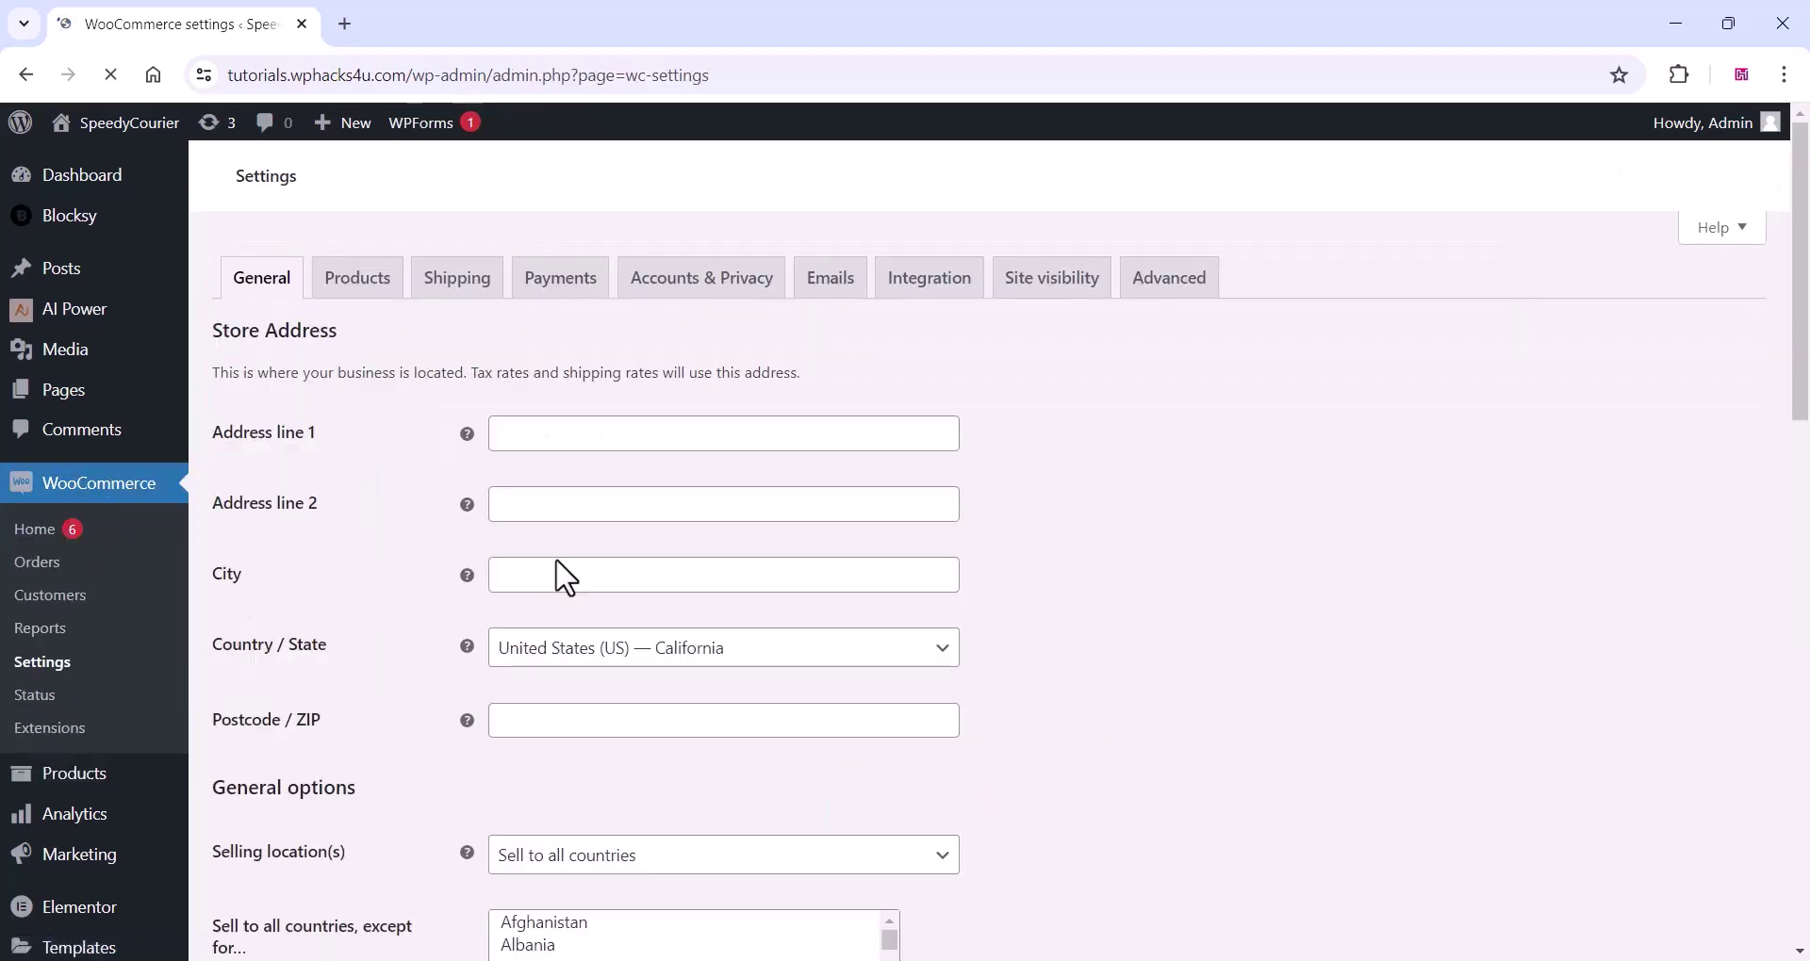
scroll(608, 575, "down", 3)
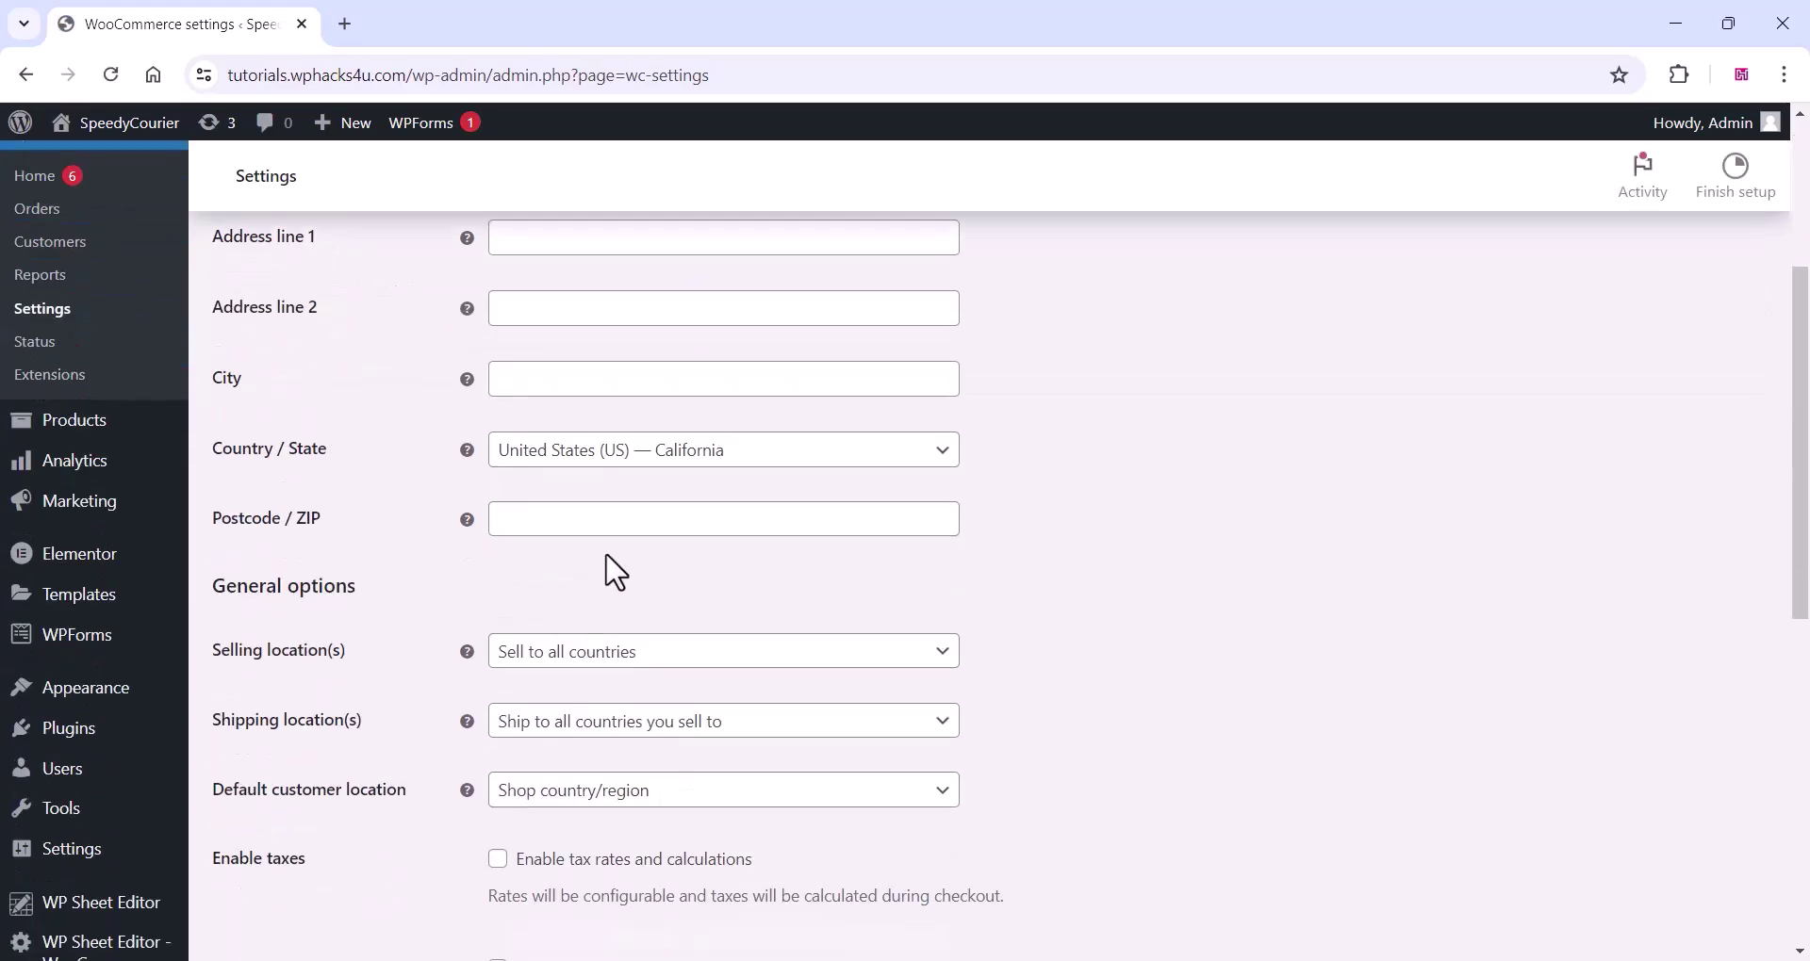
left_click(581, 509)
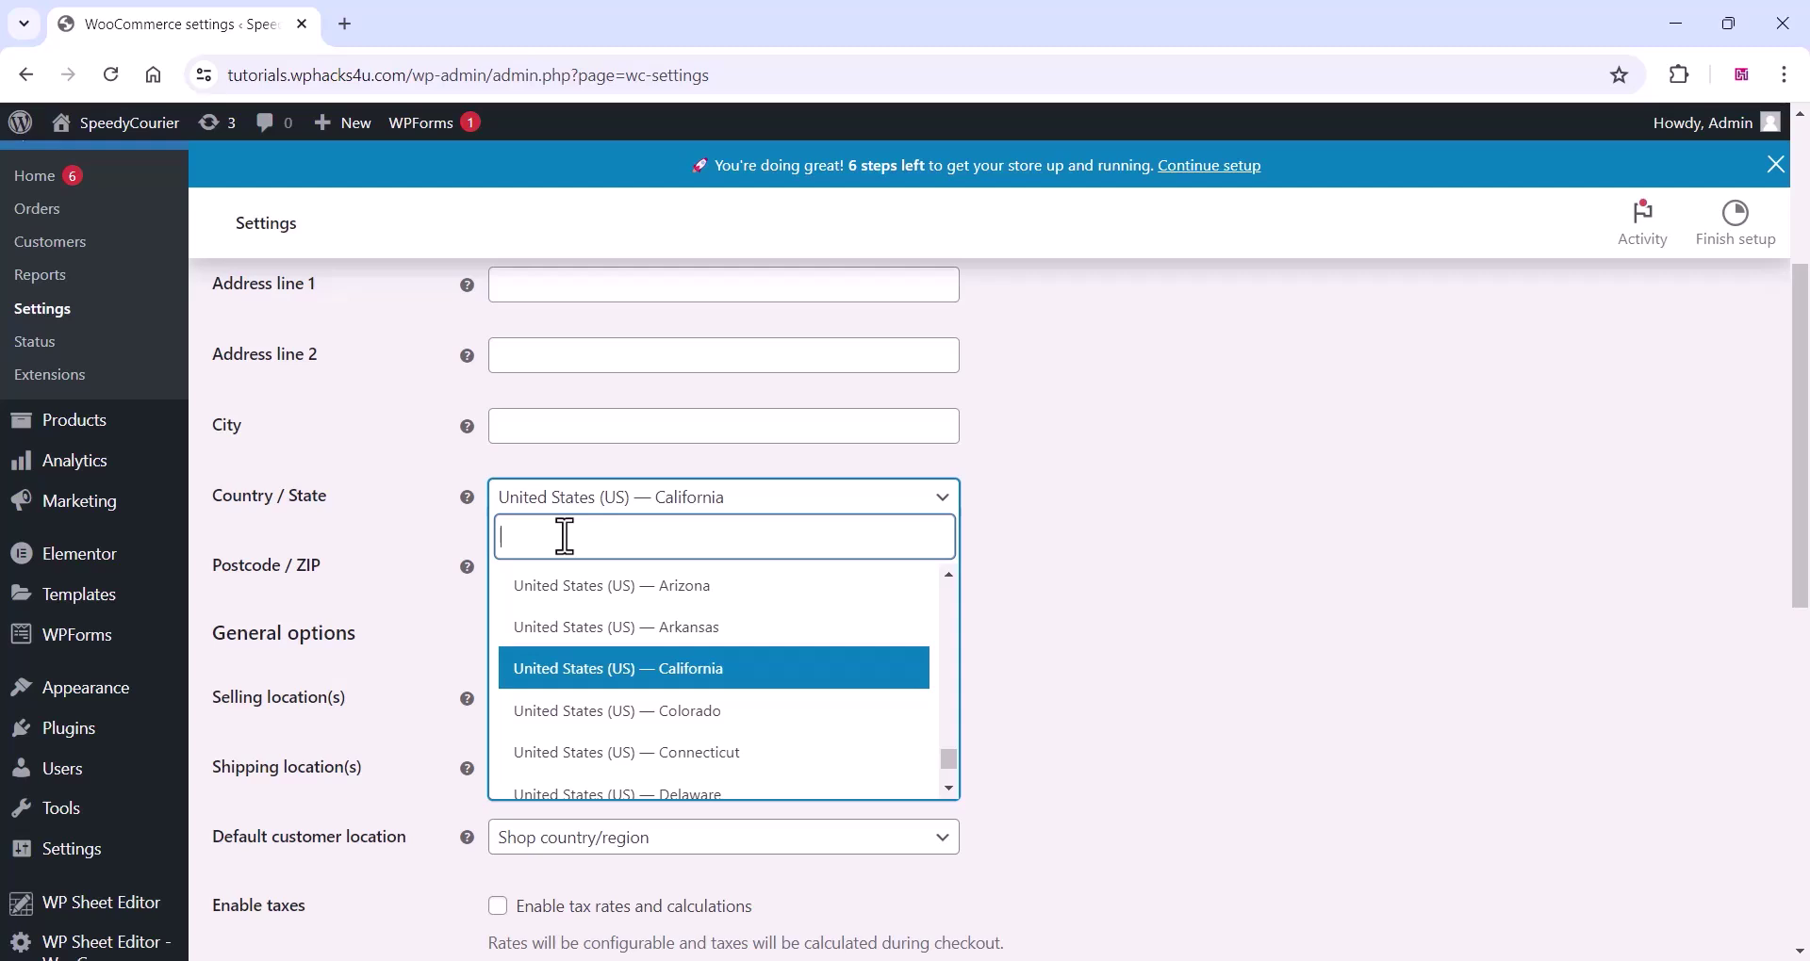
type("india")
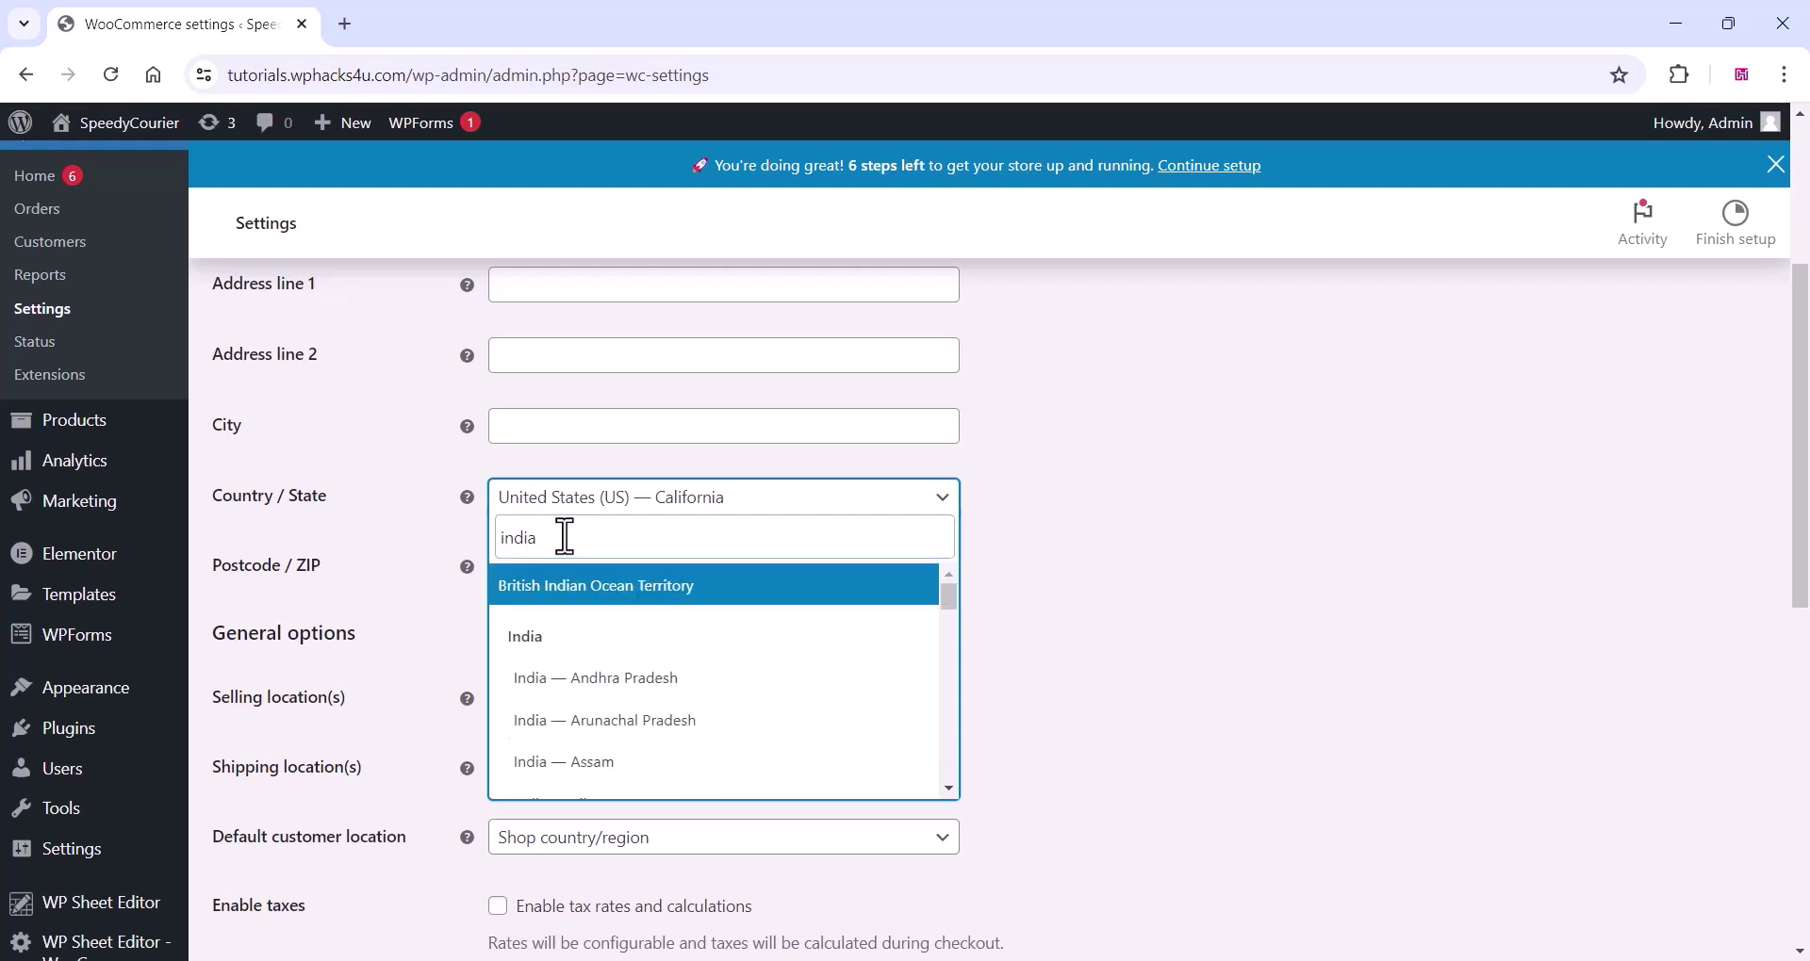
left_click(594, 680)
- Set the store currency to Indian rupee (₹) and save the settings
scroll(585, 646, "down", 3)
scroll(585, 647, "down", 3)
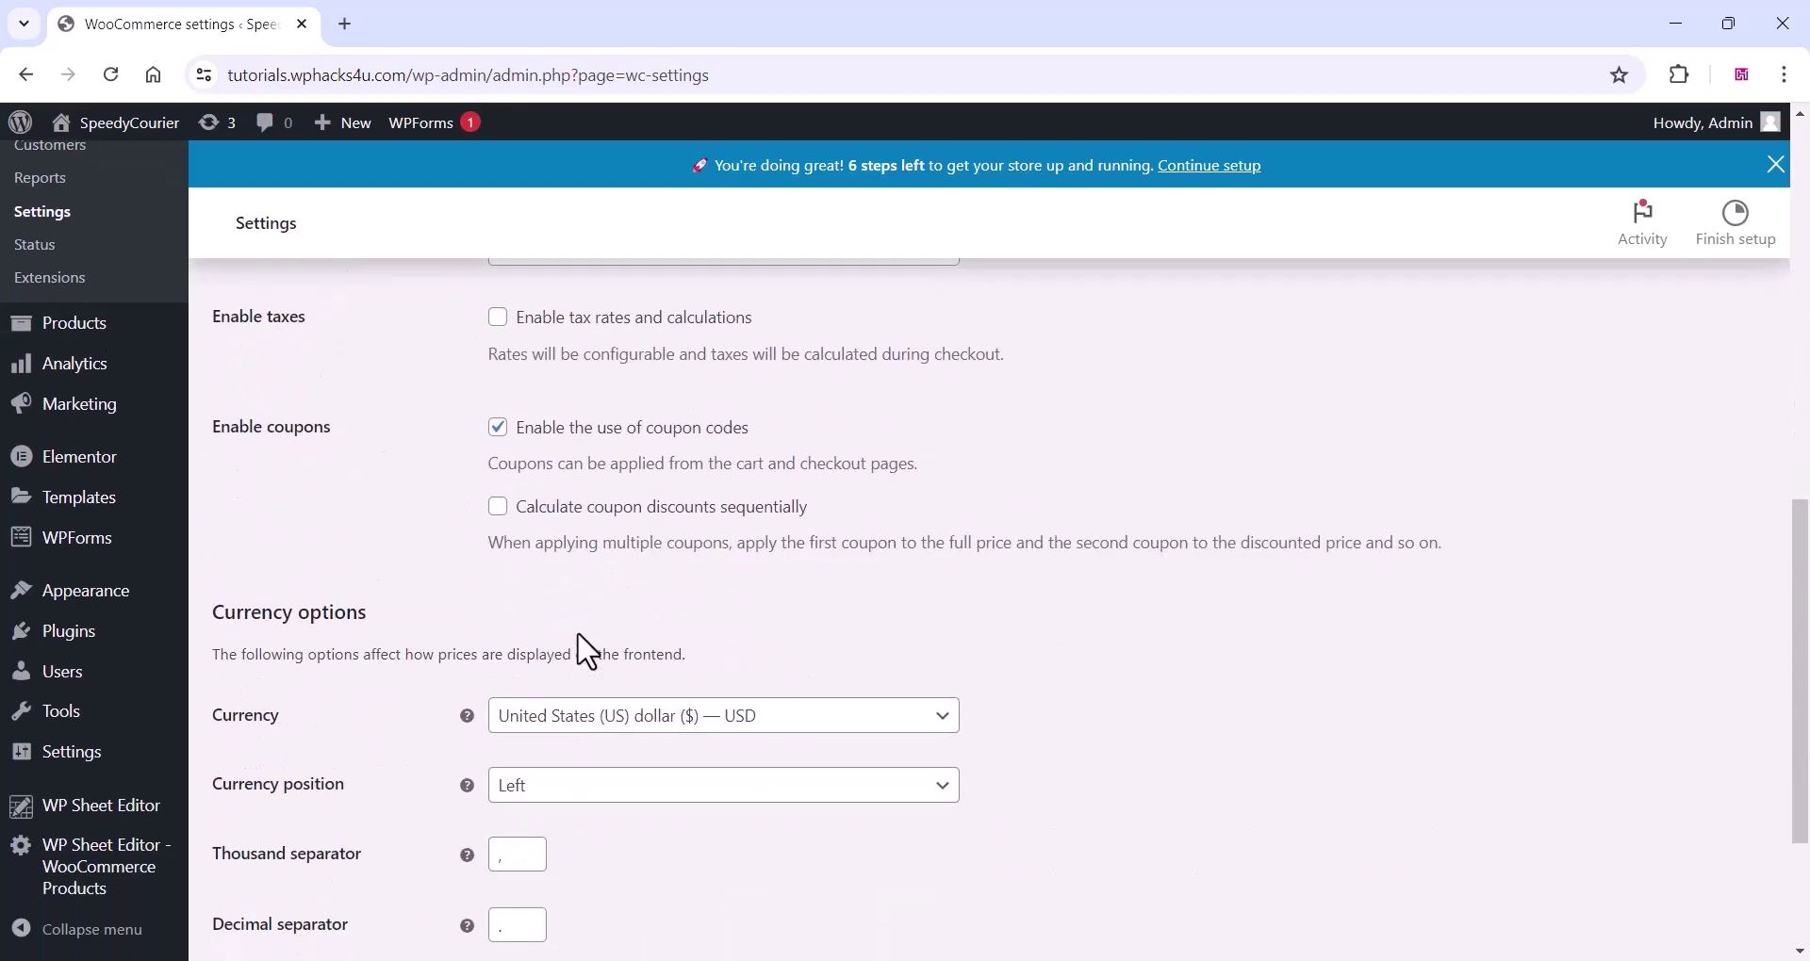
left_click(594, 726)
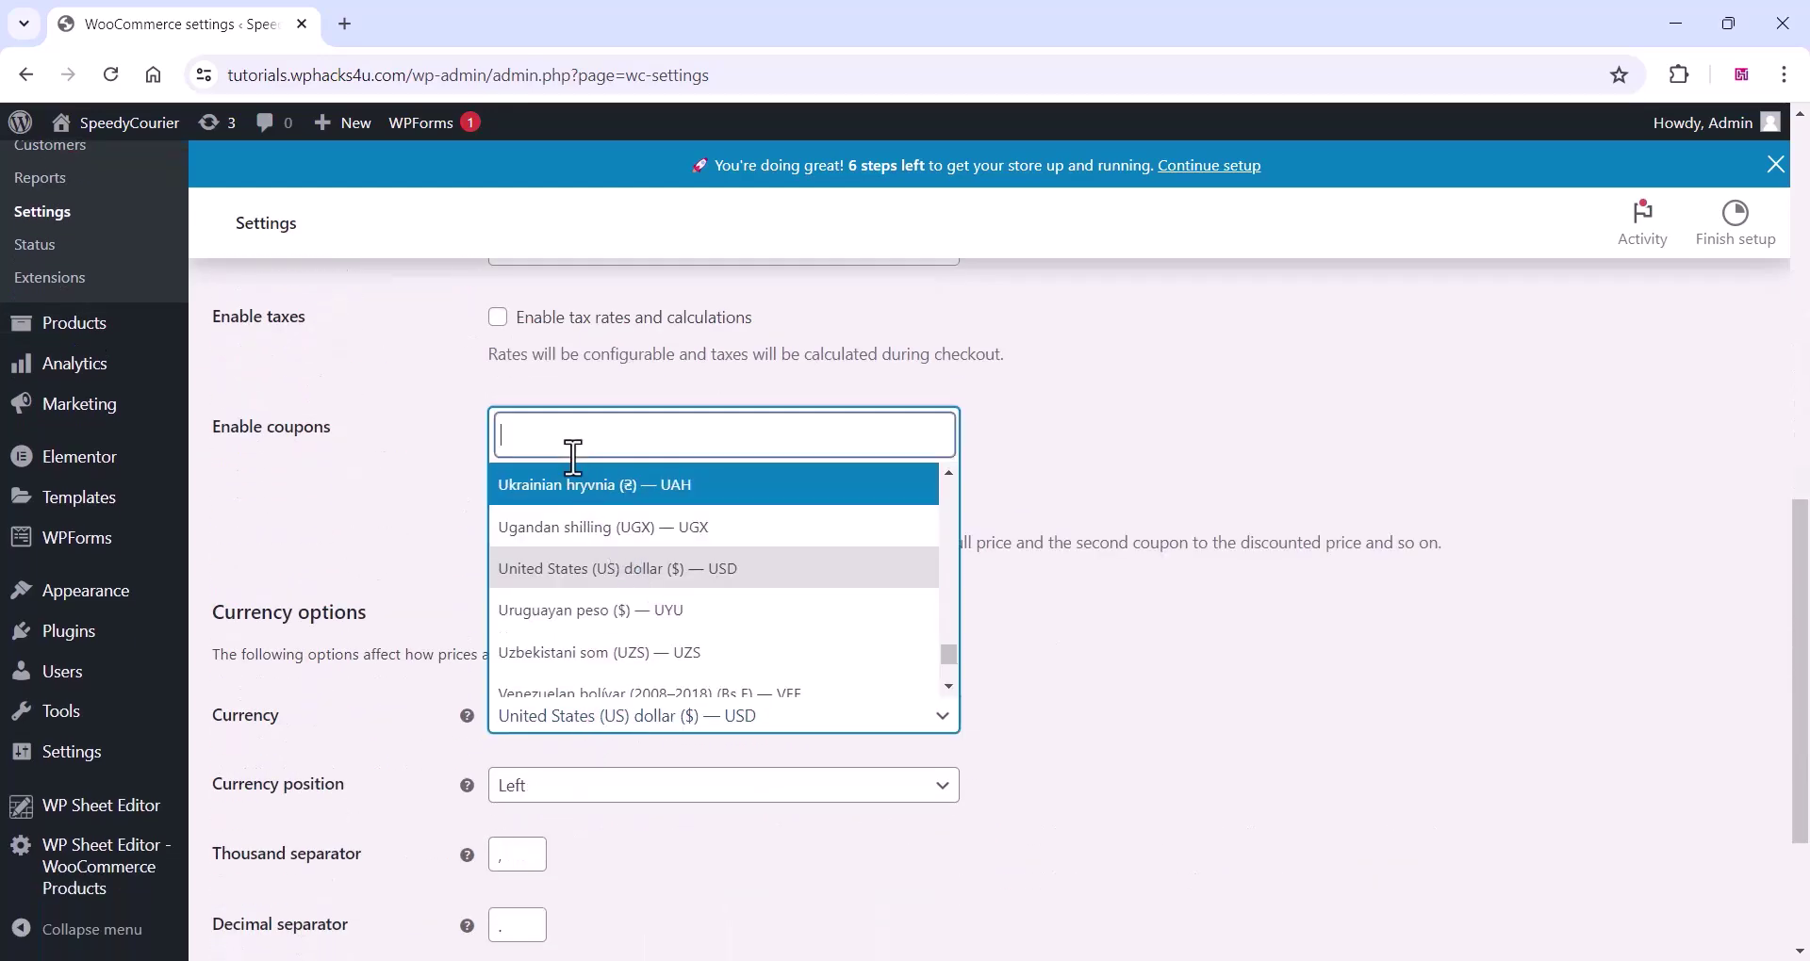
type("india")
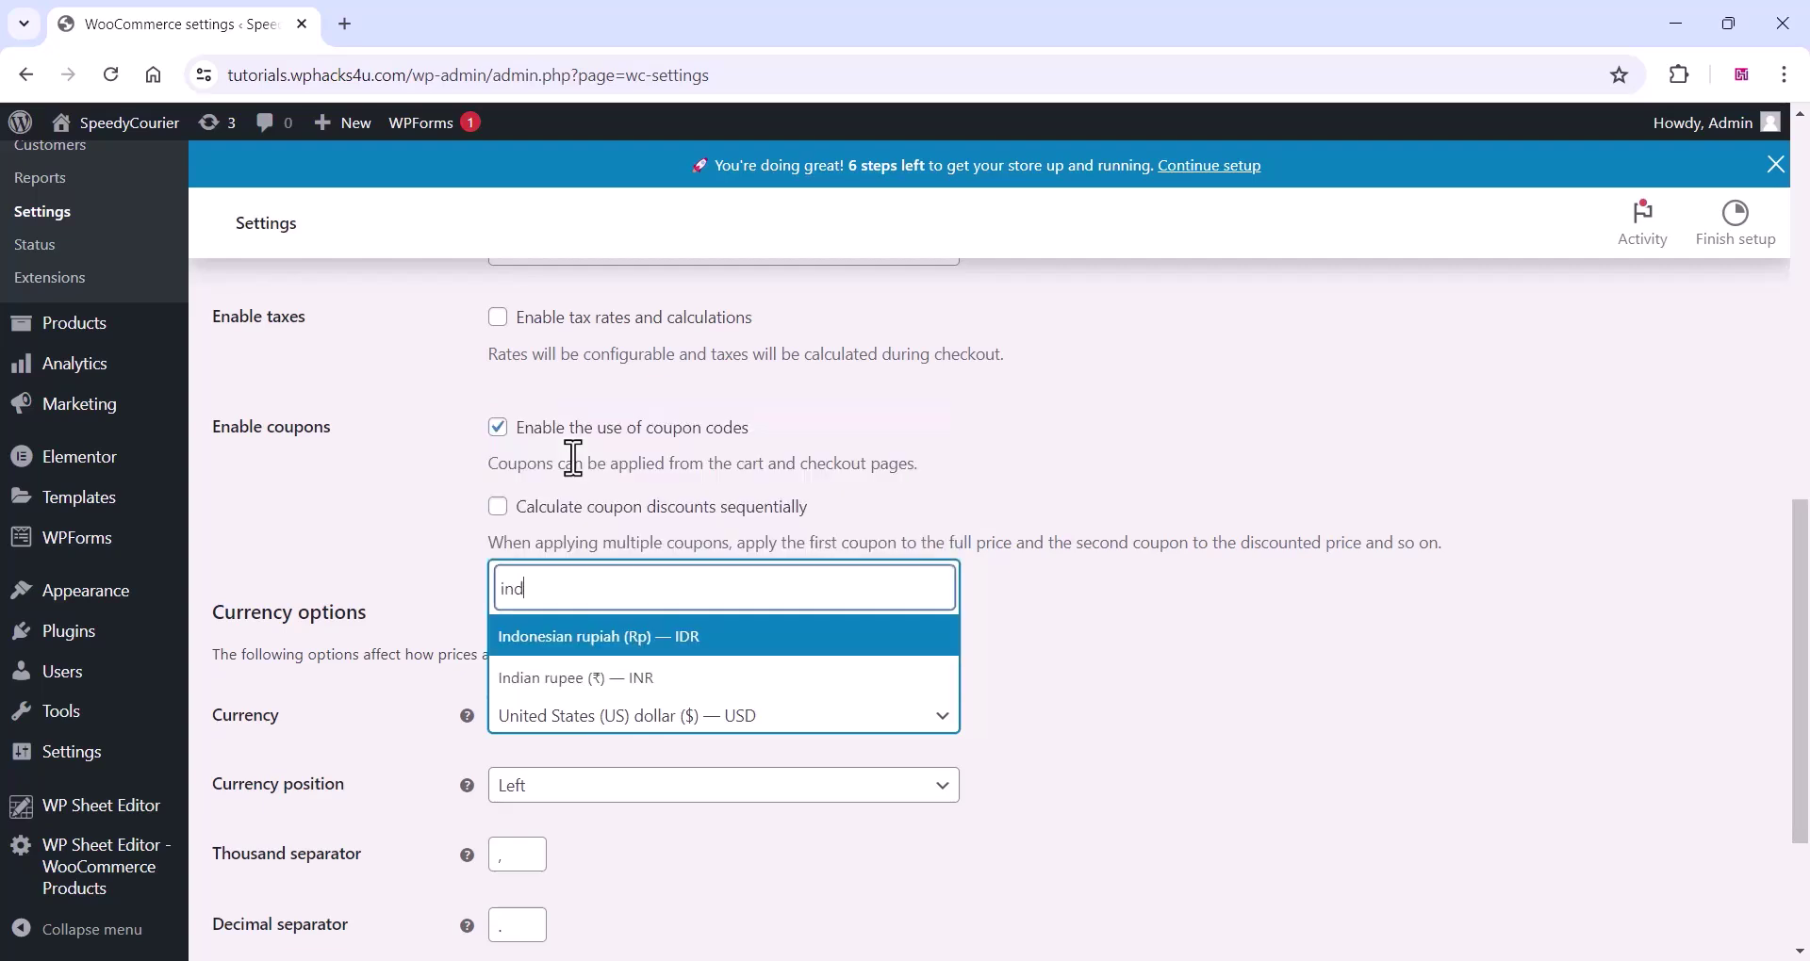
left_click(552, 685)
scroll(497, 702, "down", 3)
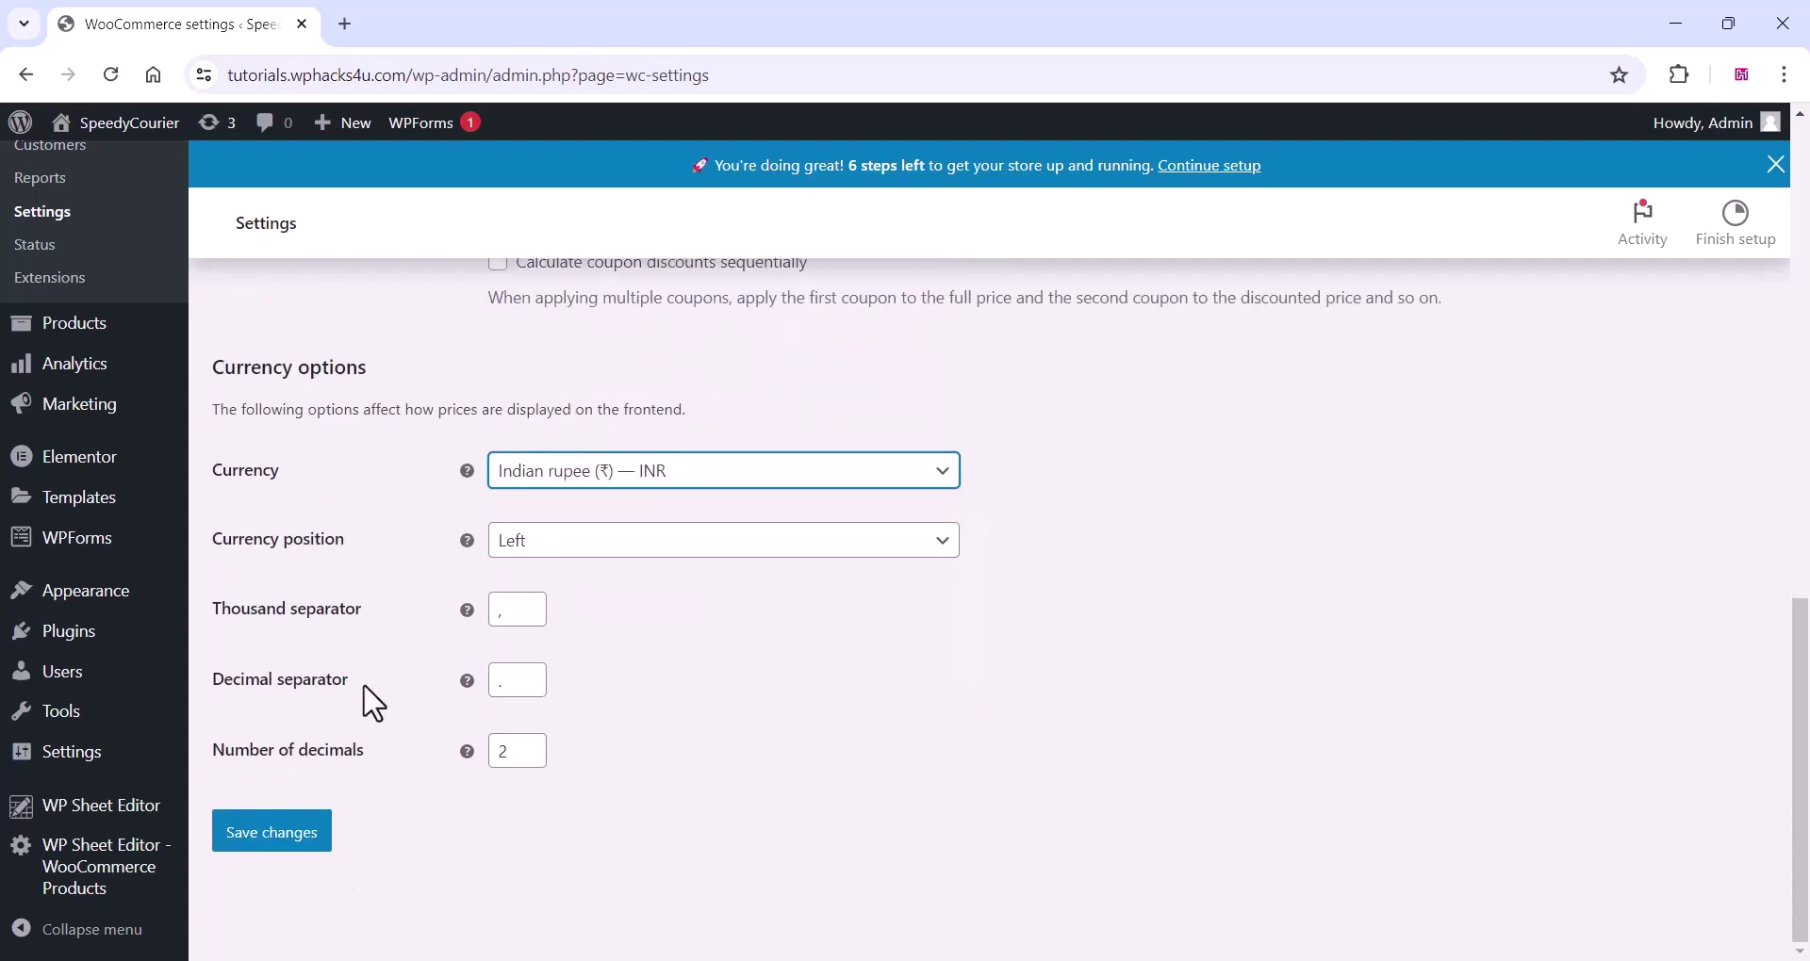
left_click(298, 837)
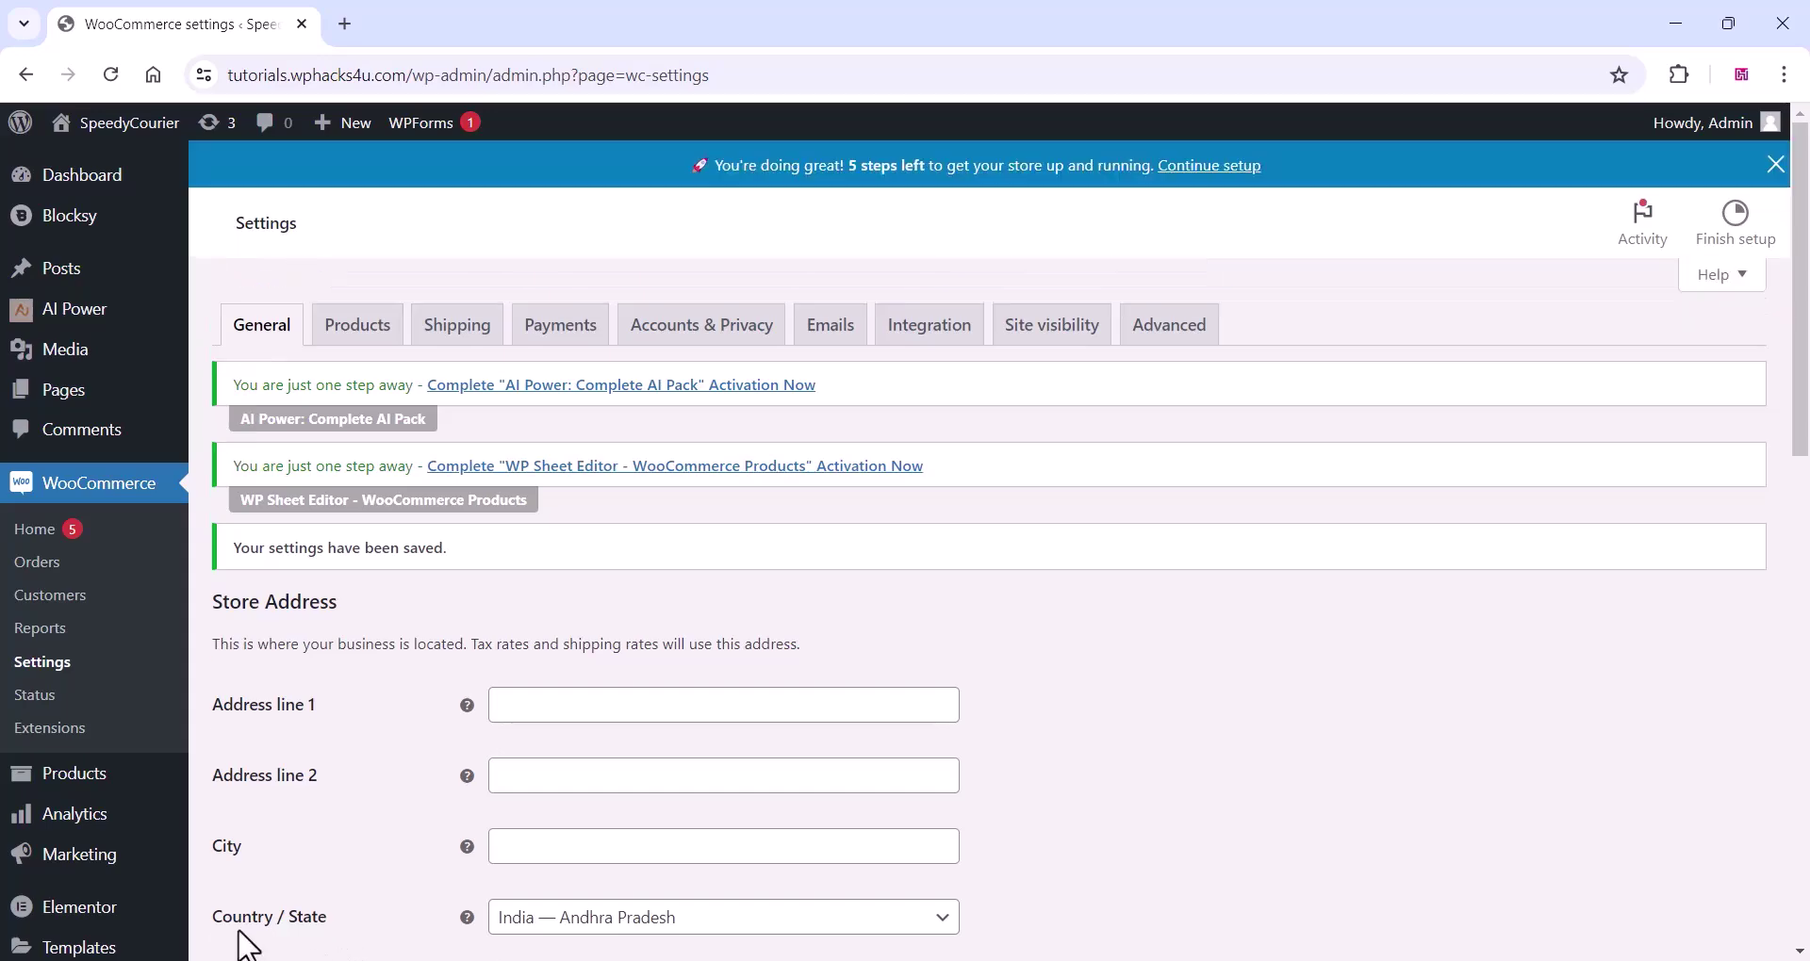
scroll(113, 707, "down", 7)
- Finish the WP Sheet Editor wizard with the Products sheet and Basic Spreadsheet features
mouse_move(94, 830)
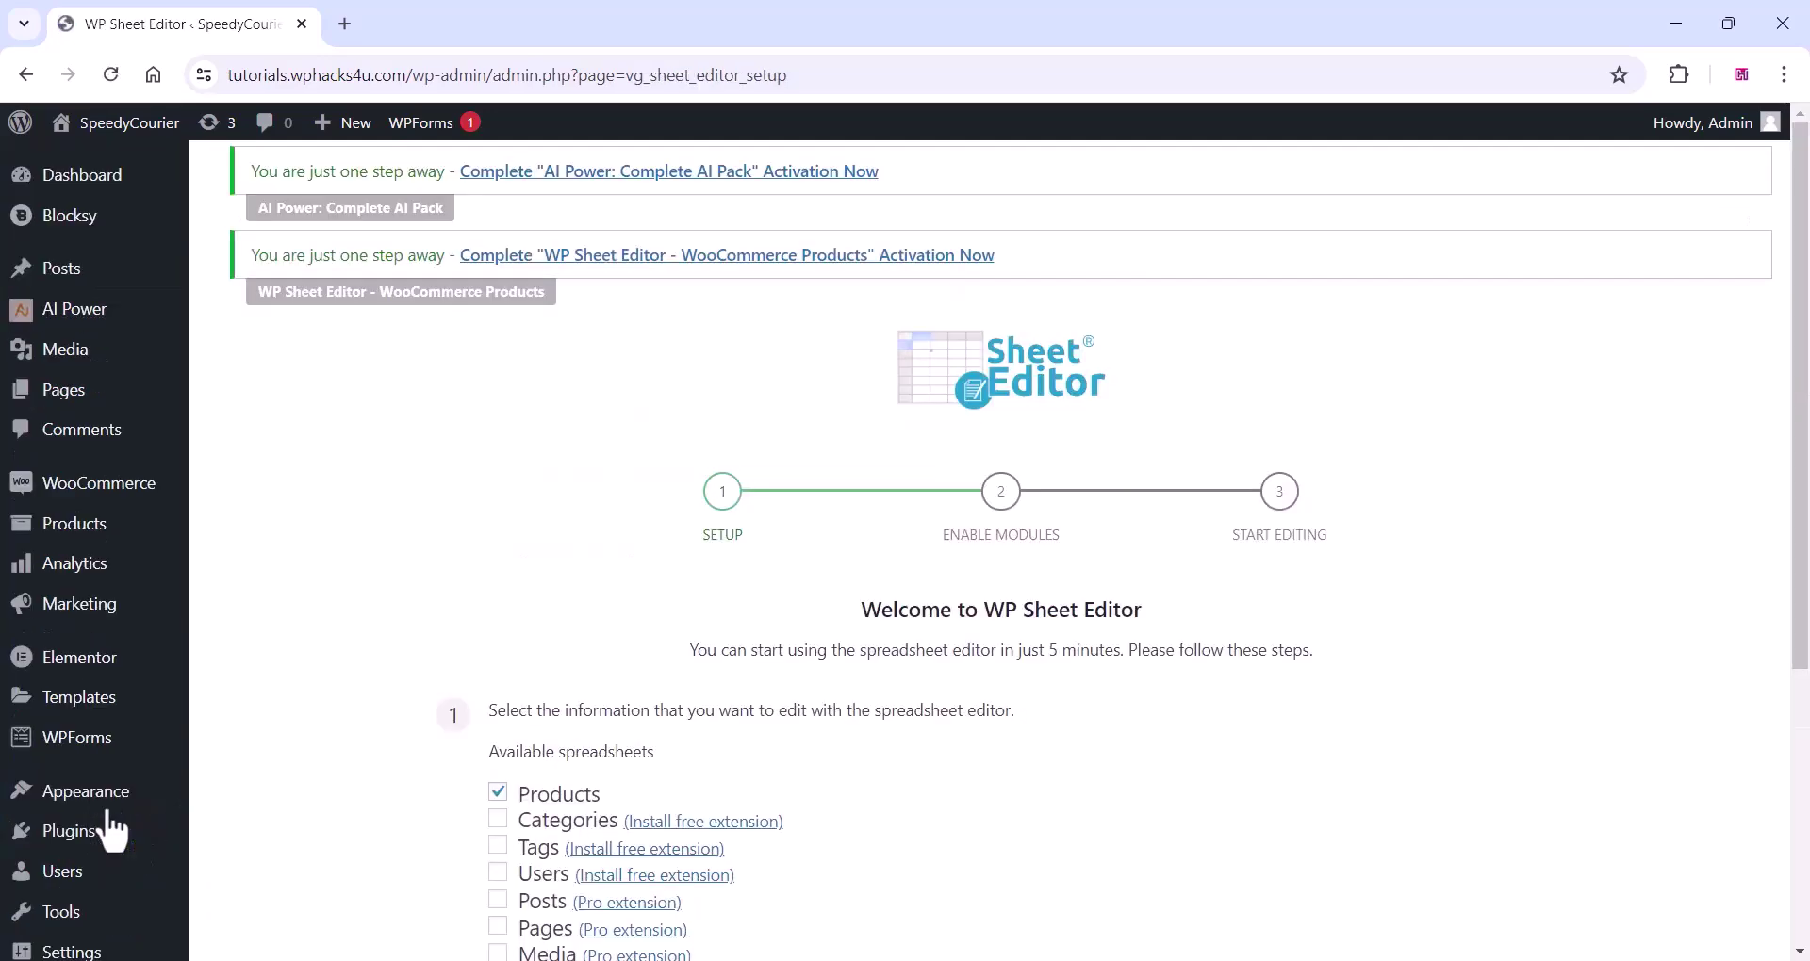
scroll(858, 594, "down", 5)
left_click(1048, 775)
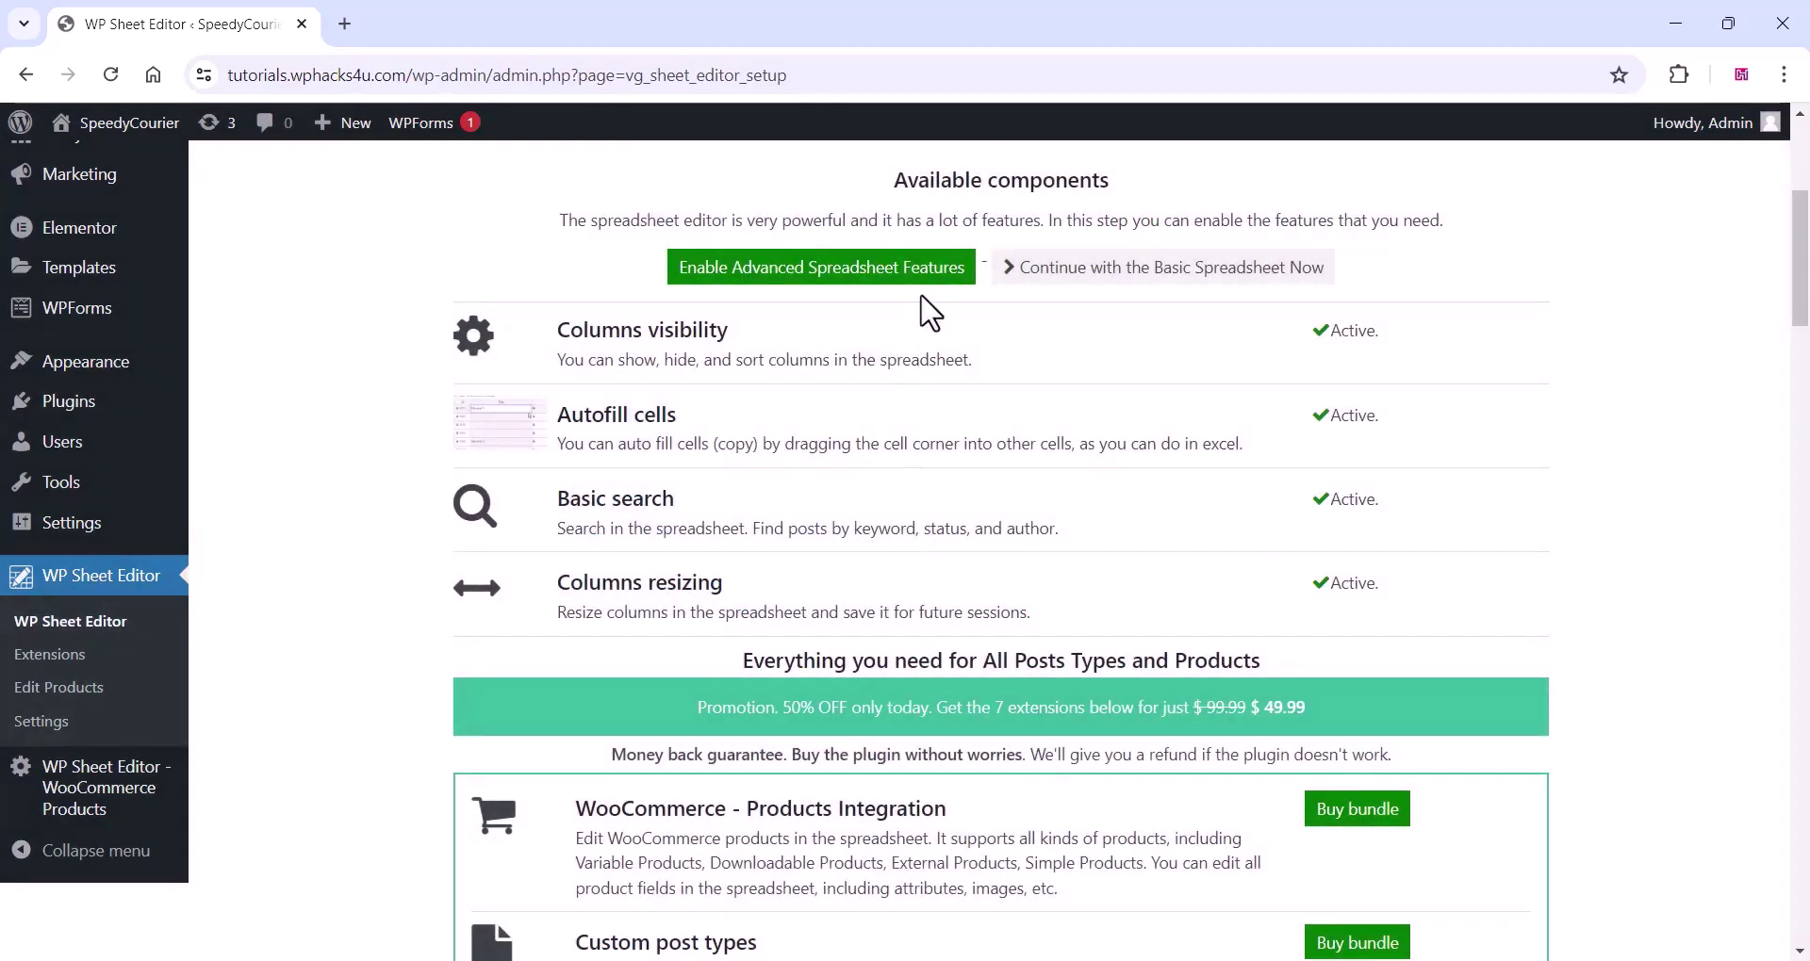
left_click(1187, 283)
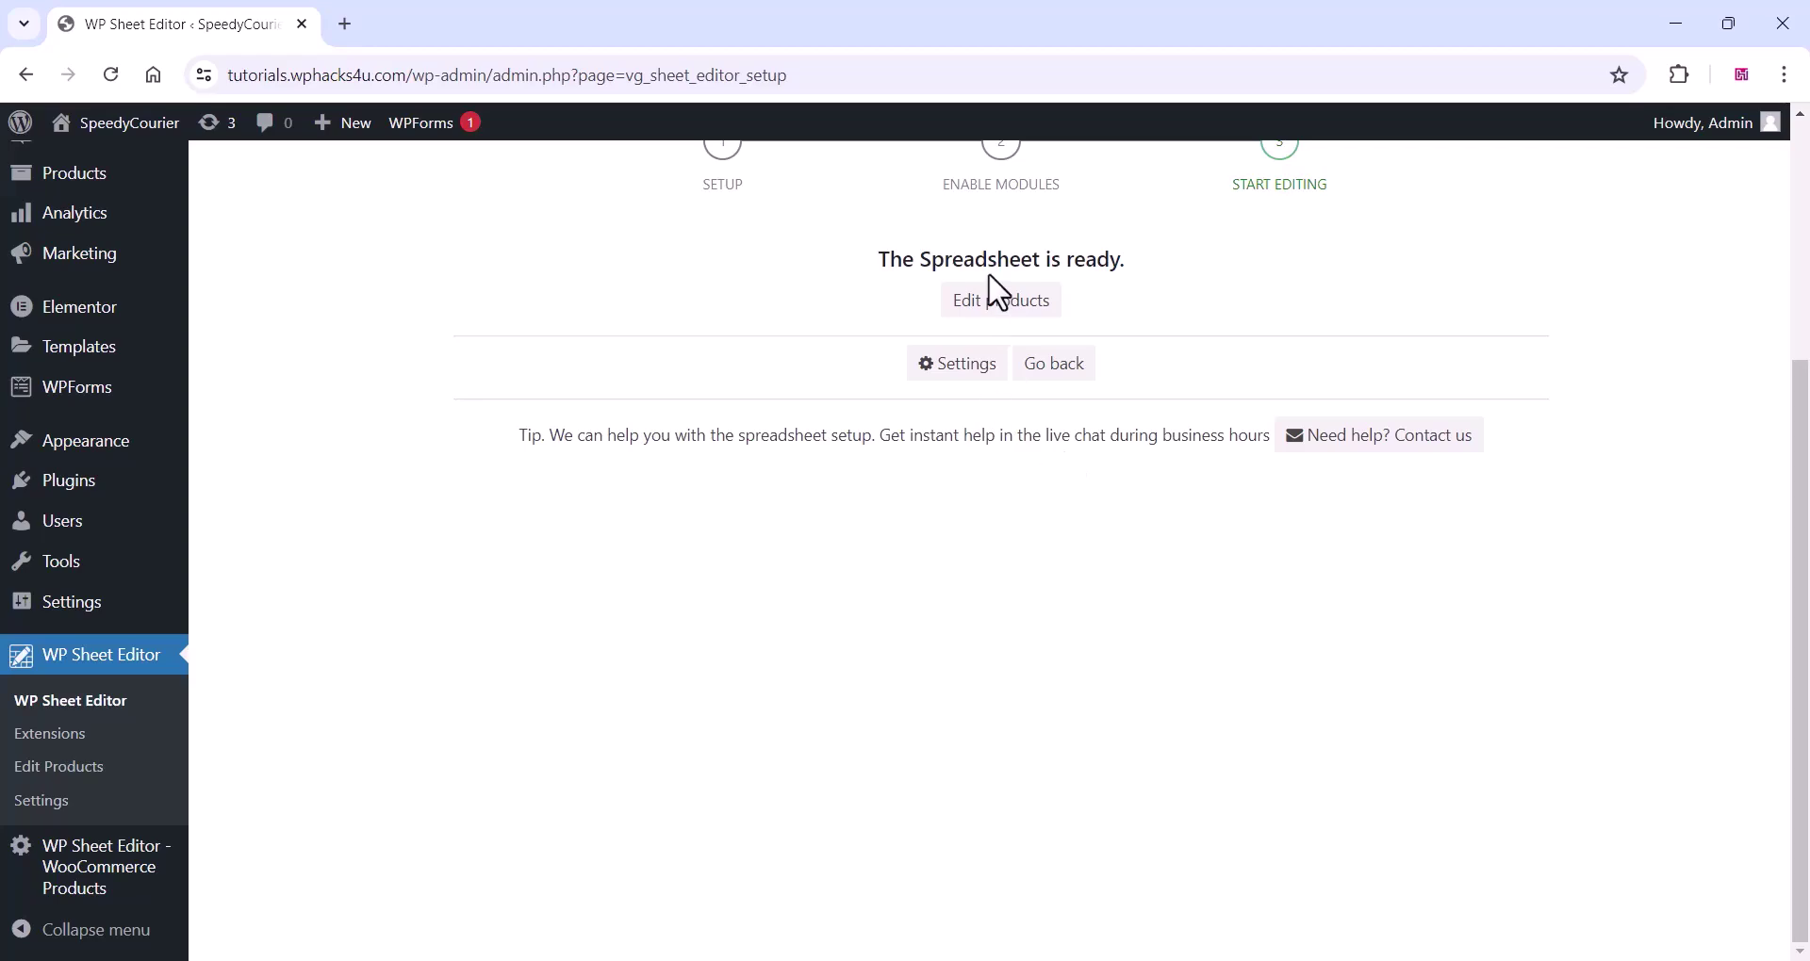
scroll(740, 453, "up", 3)
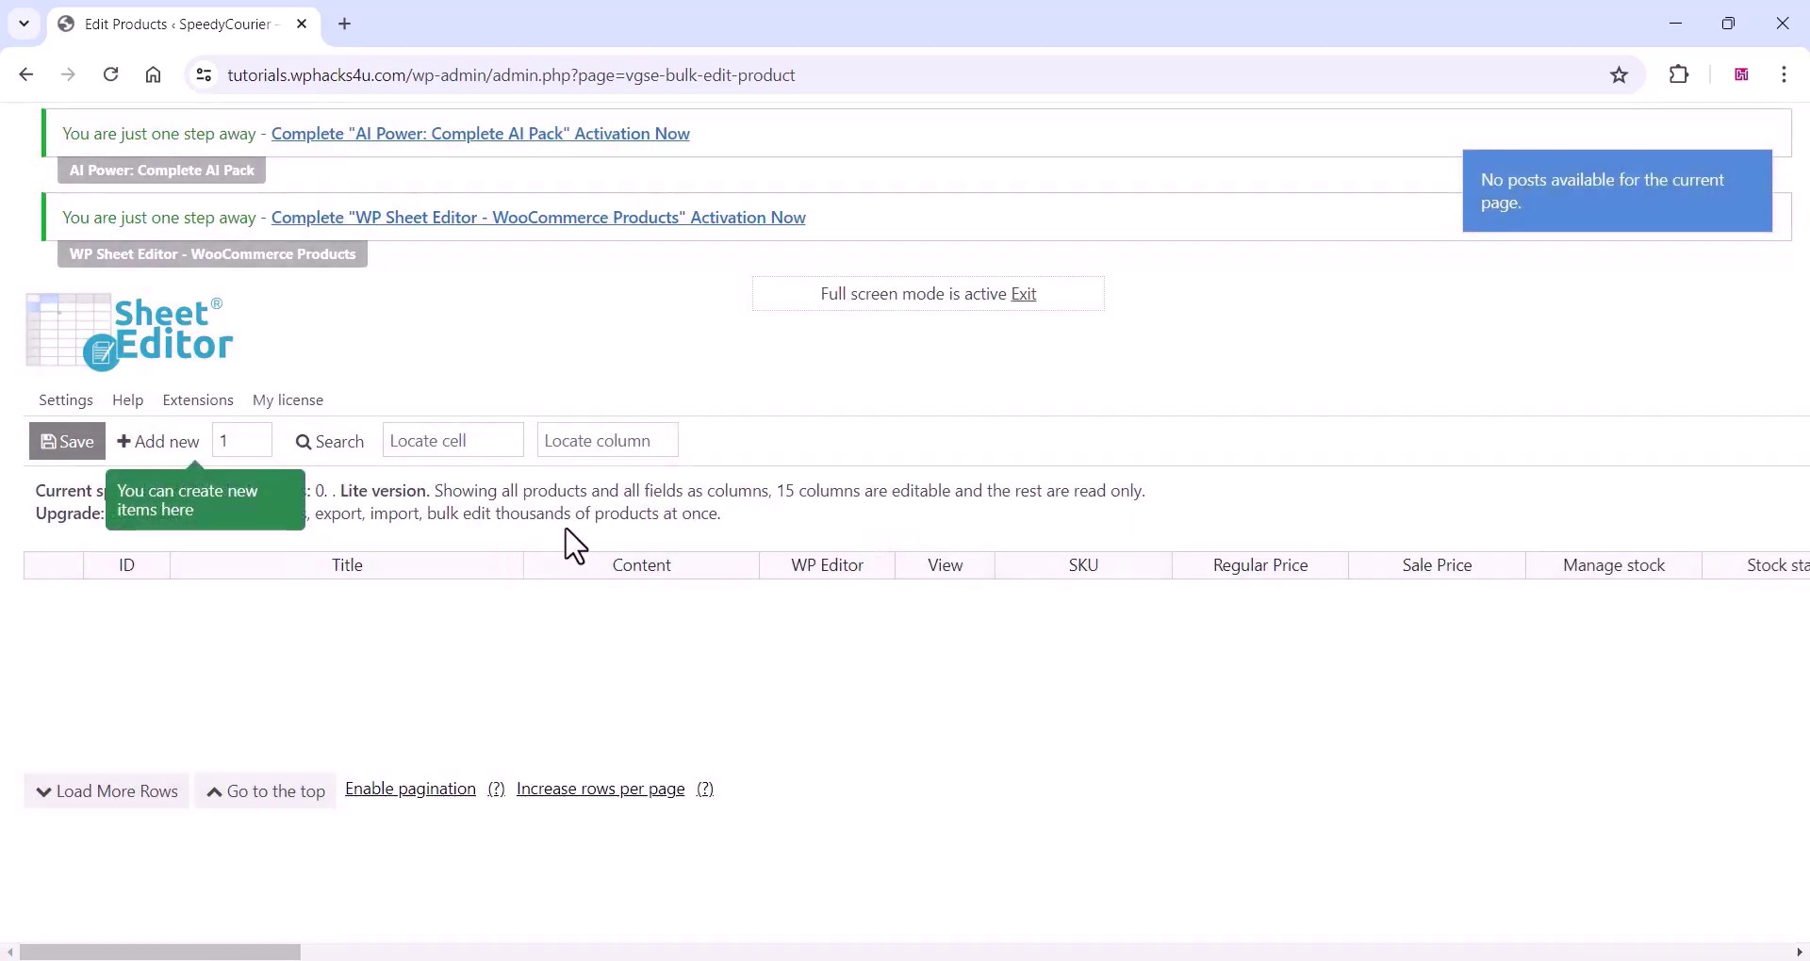
- Add one blank product row, then 100 more, giving 101 rows in total
left_click(157, 445)
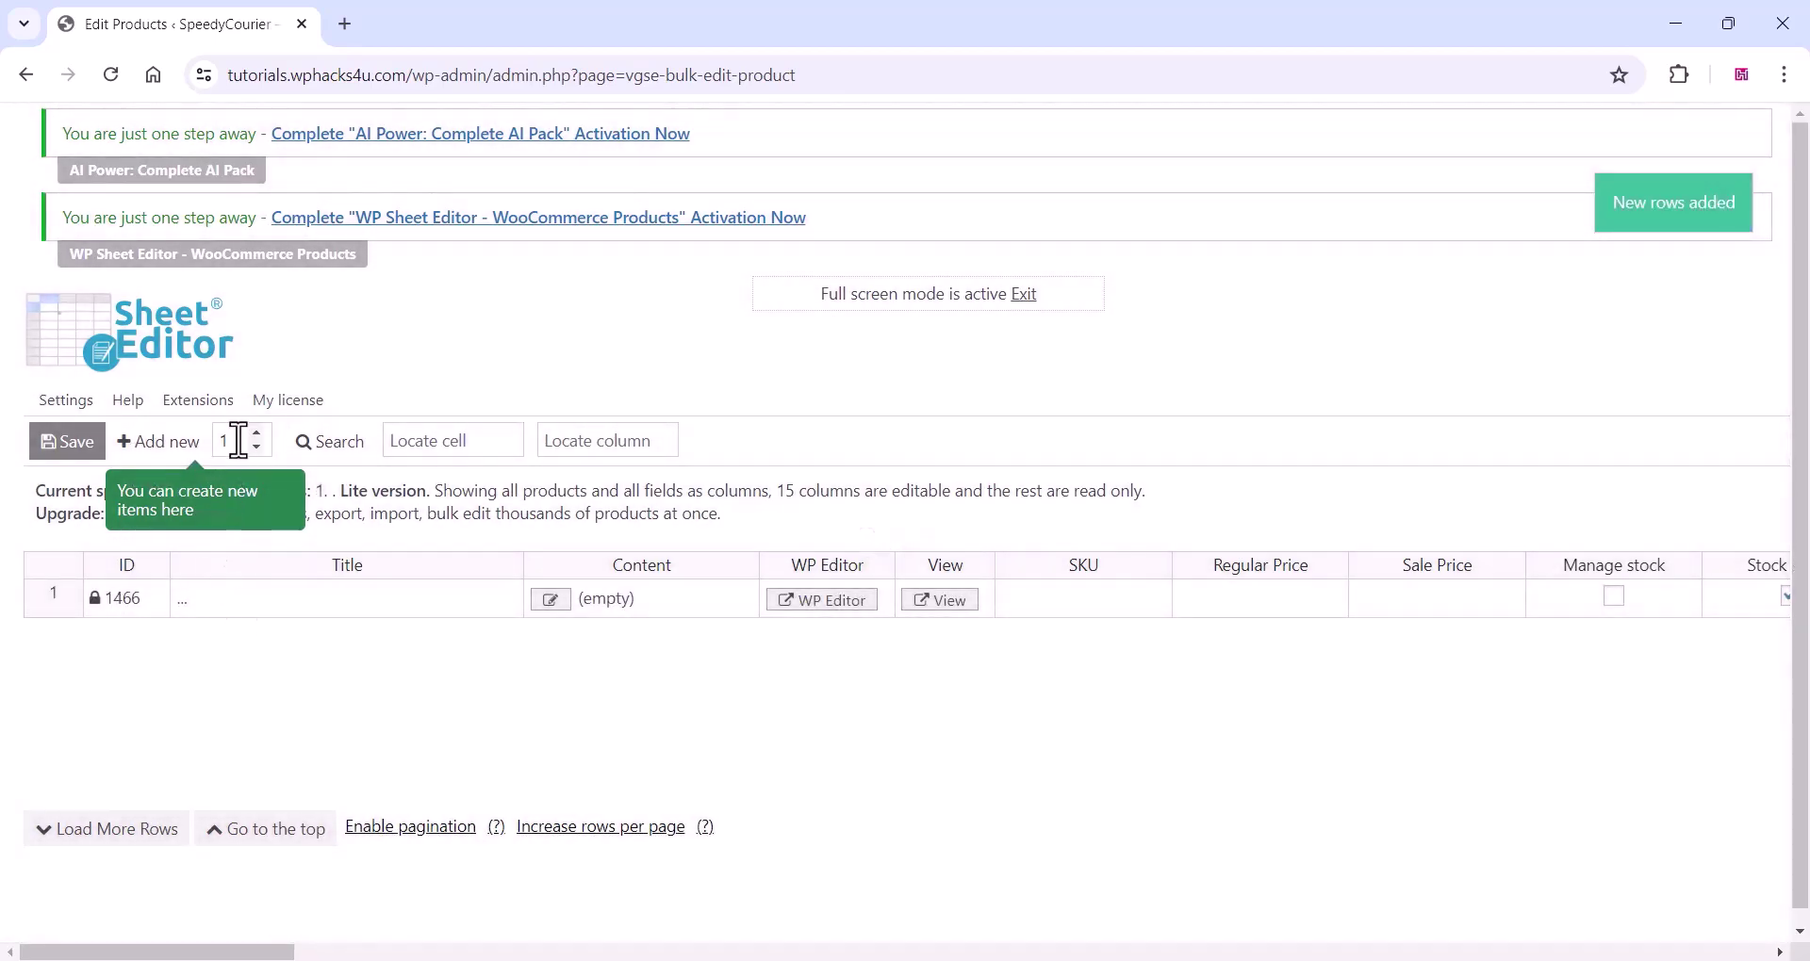
left_click(238, 440)
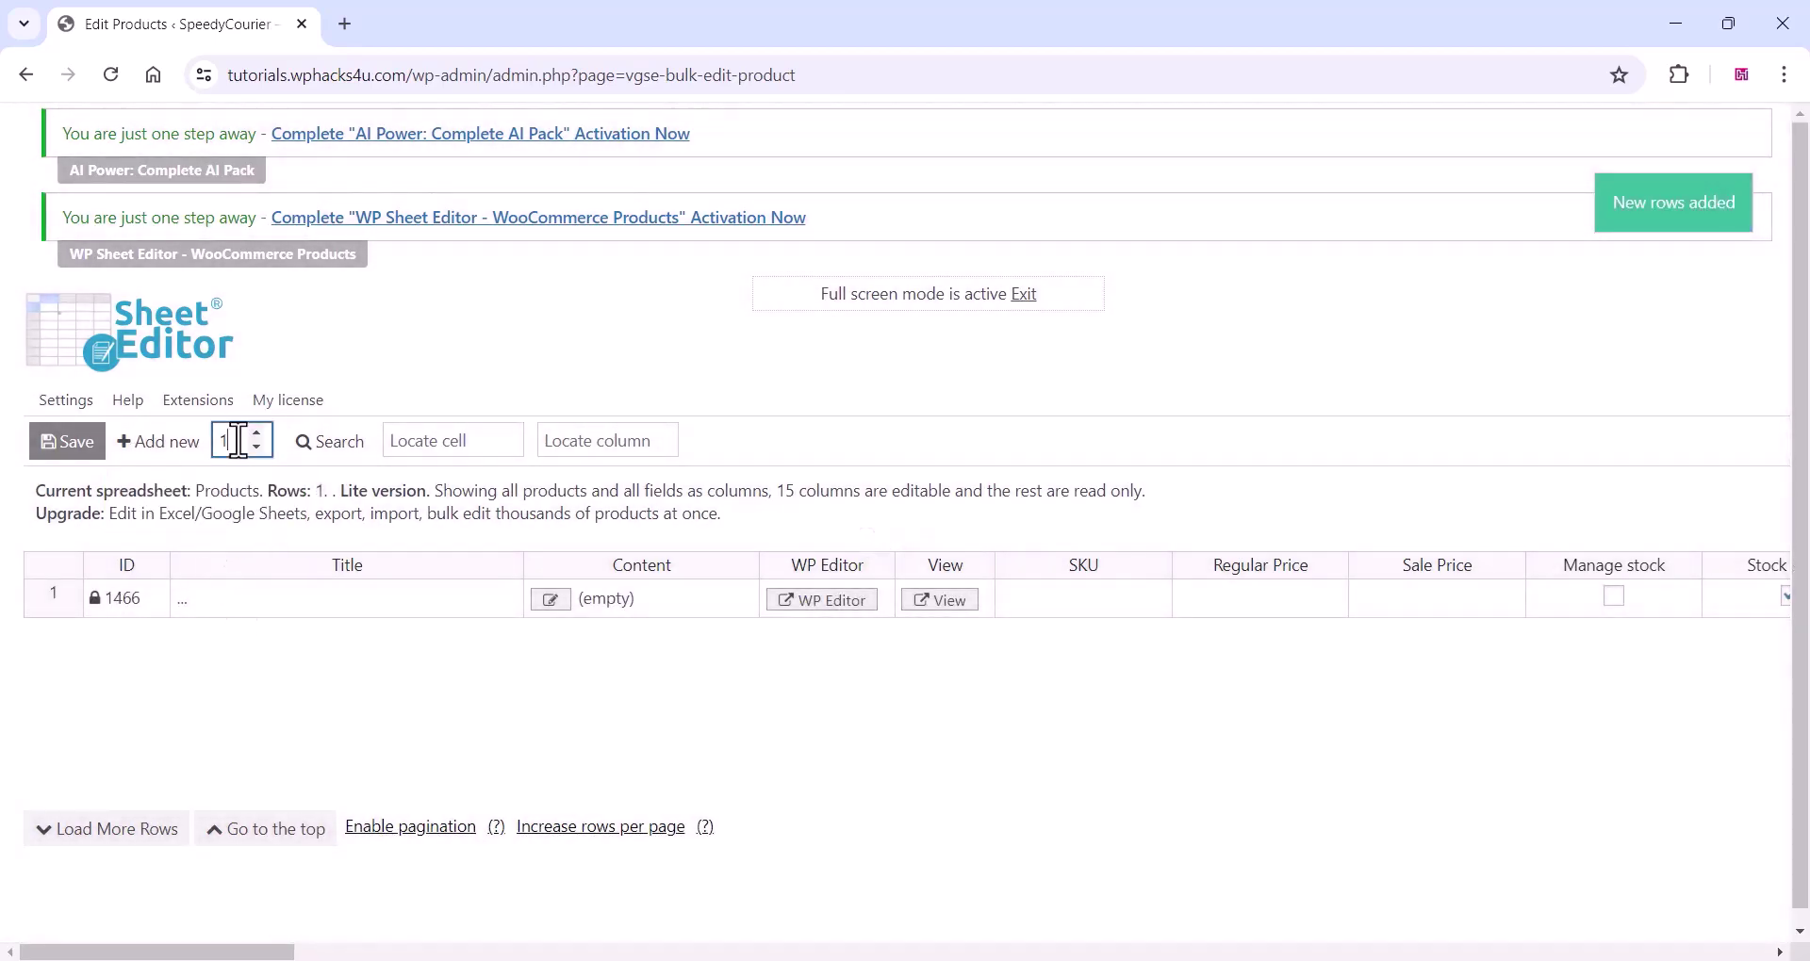
type("0")
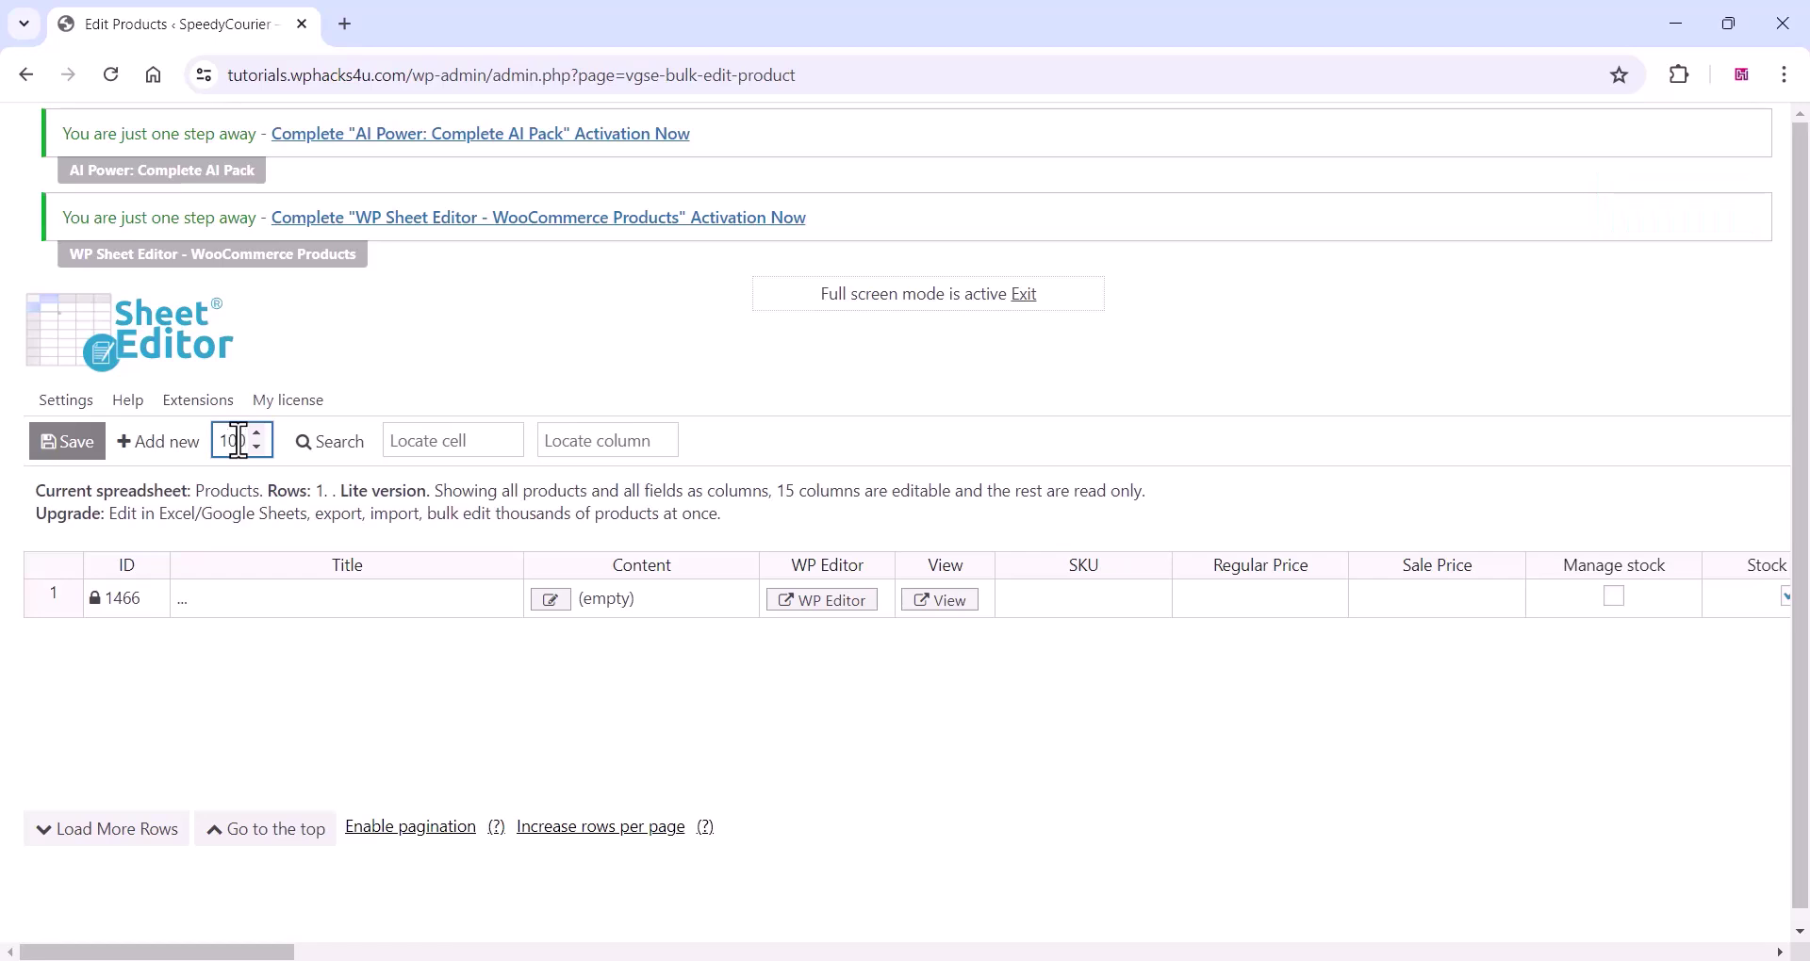
type("0")
left_click(162, 443)
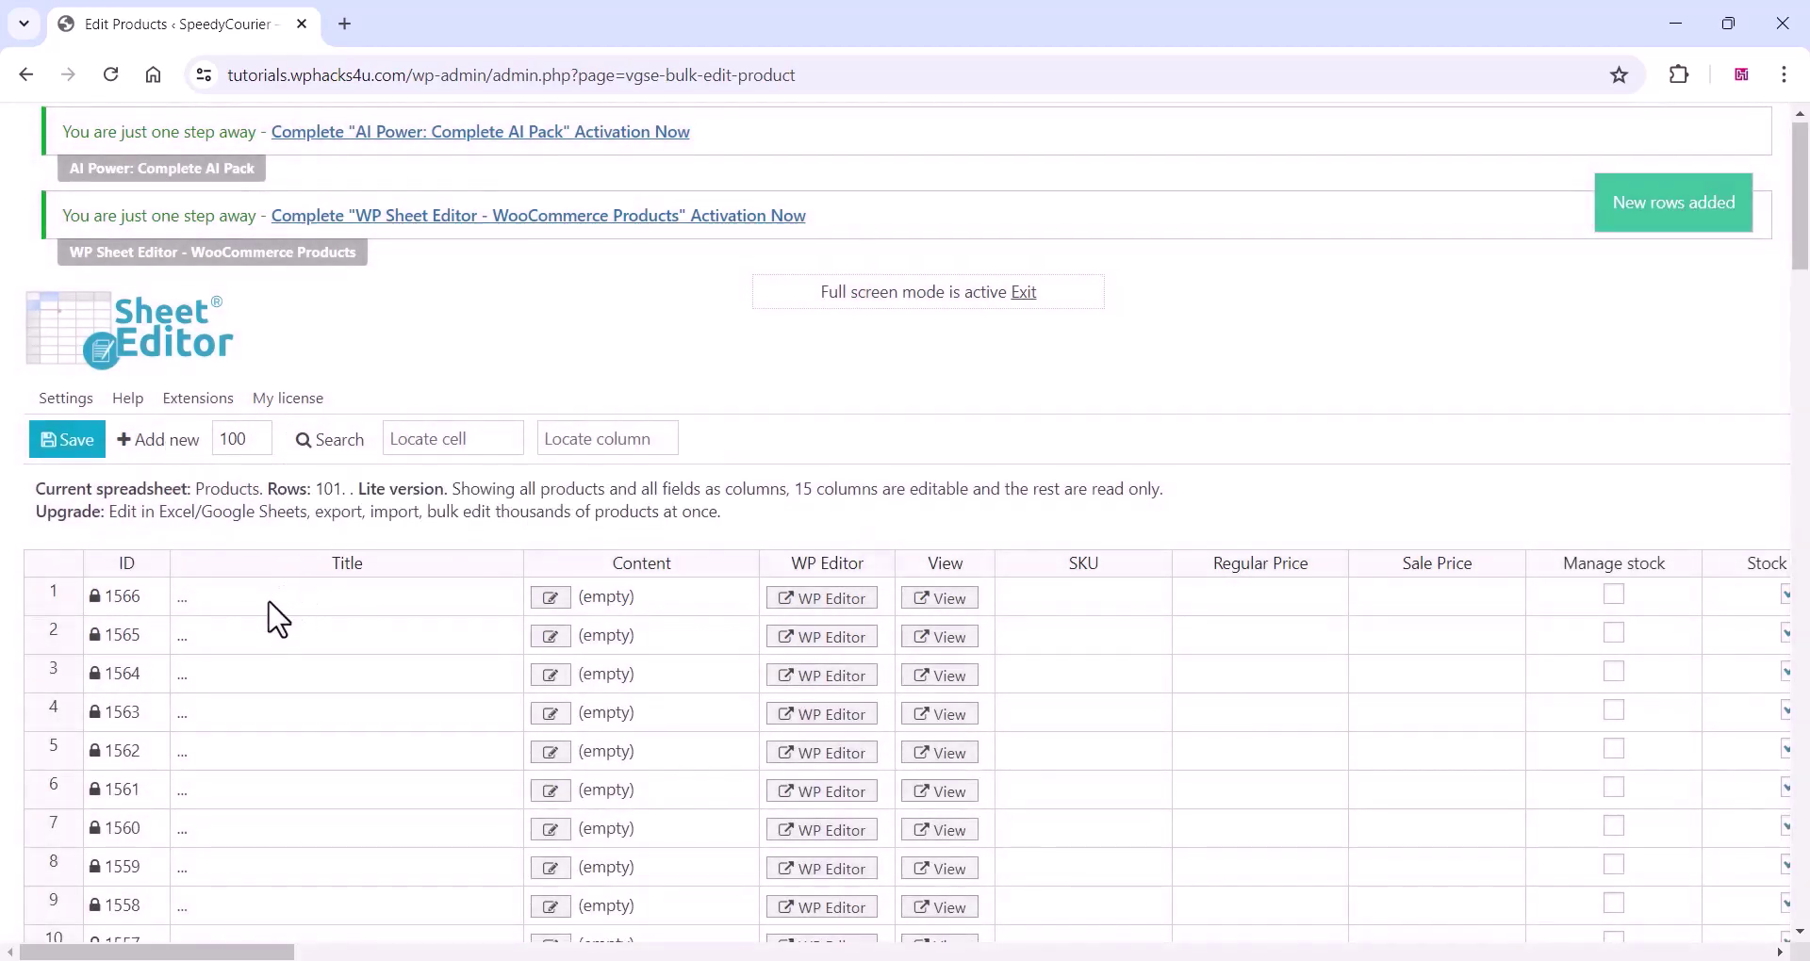
scroll(274, 618, "down", 10)
scroll(273, 618, "up", 5)
scroll(278, 618, "up", 5)
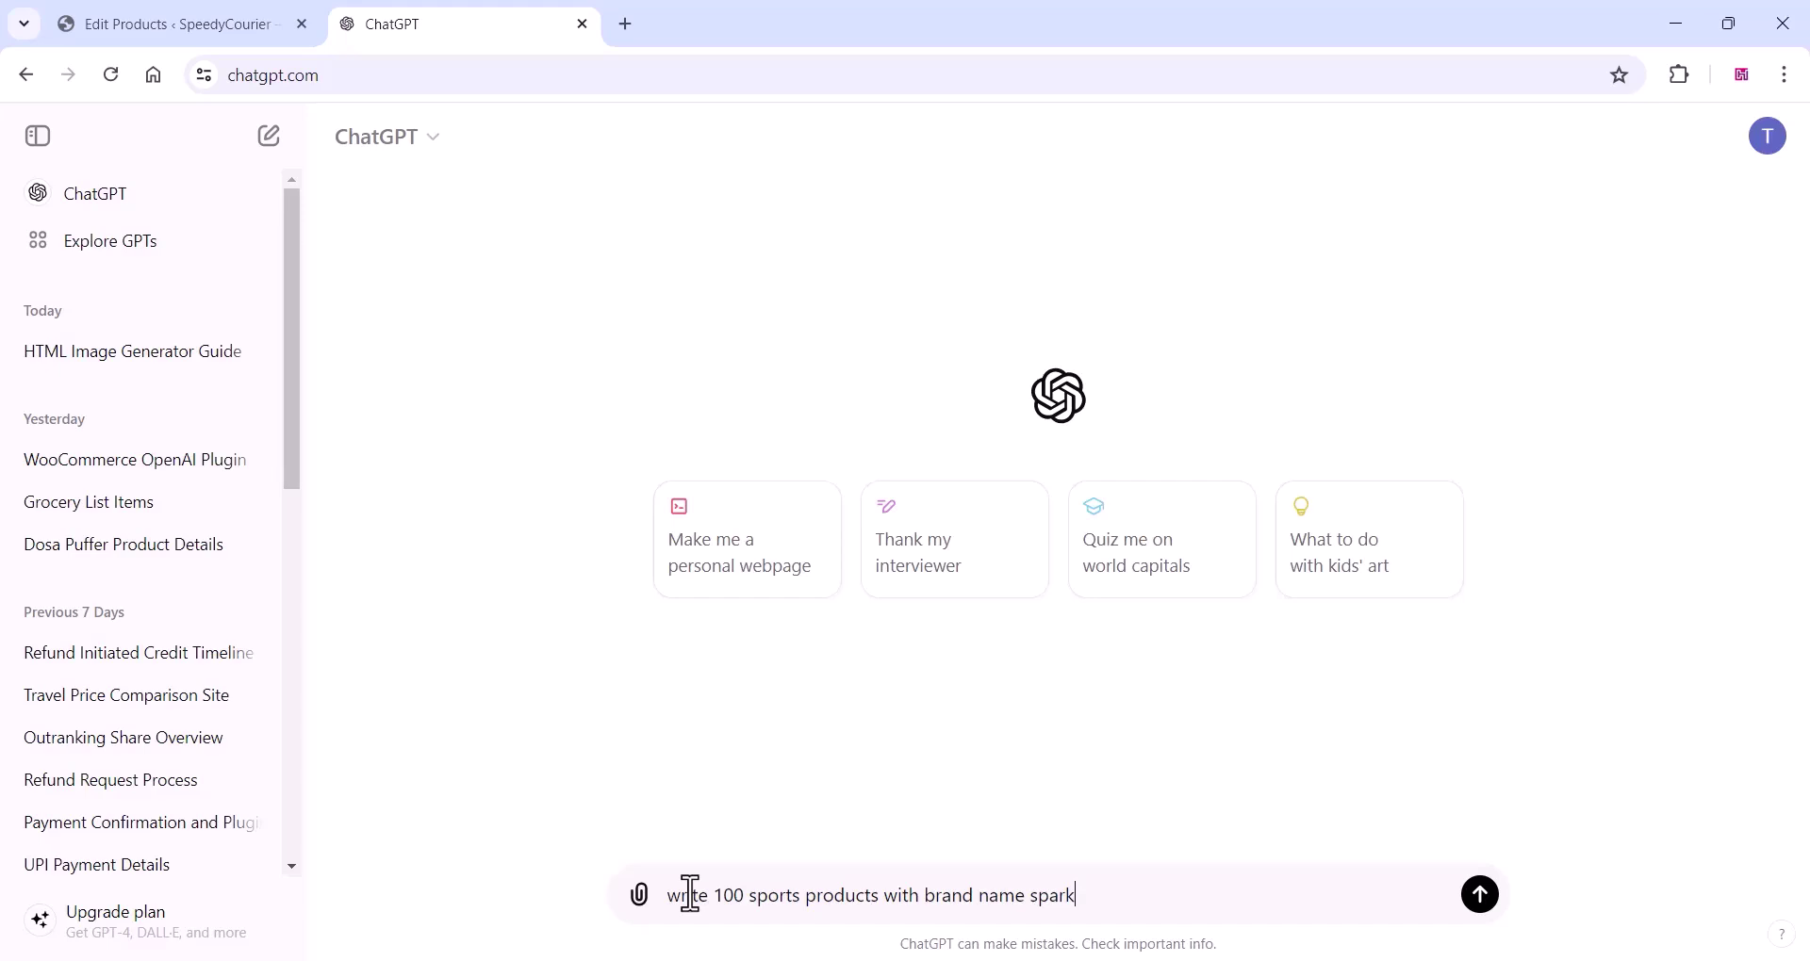
- Send the 100 Spark sports products prompt to ChatGPT and copy the full numbered reply
key("Return")
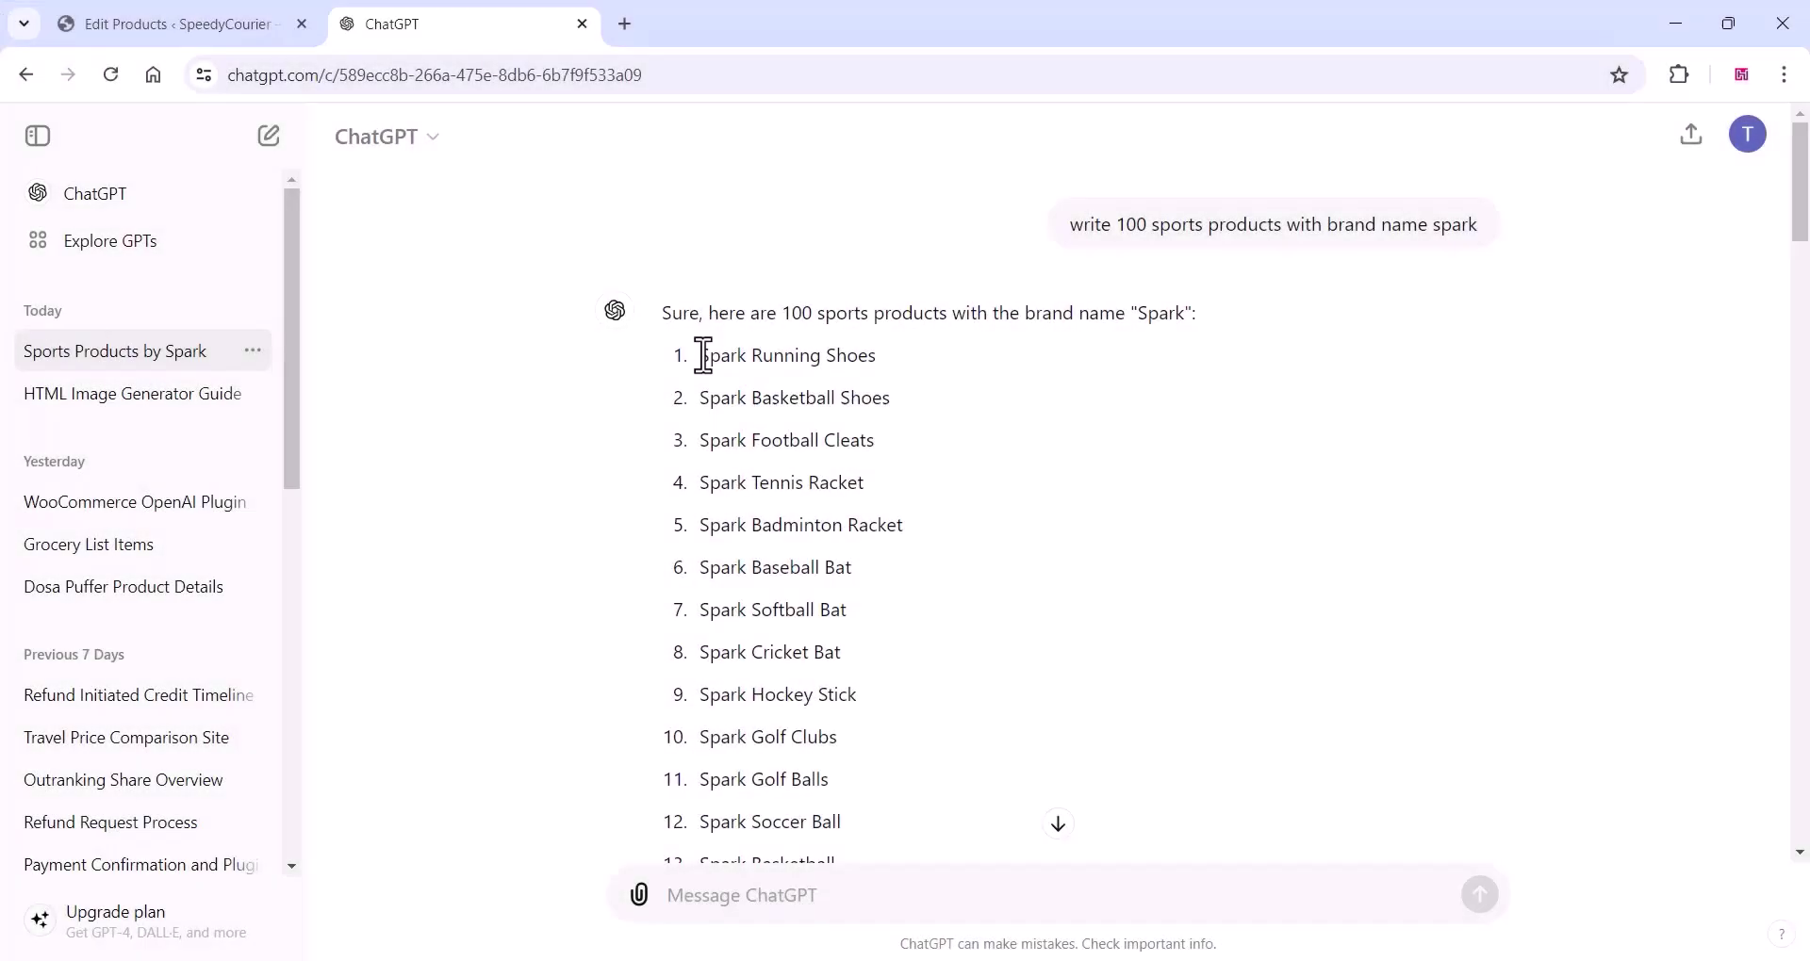
left_click_drag(698, 356, 731, 362)
scroll(747, 654, "down", 15)
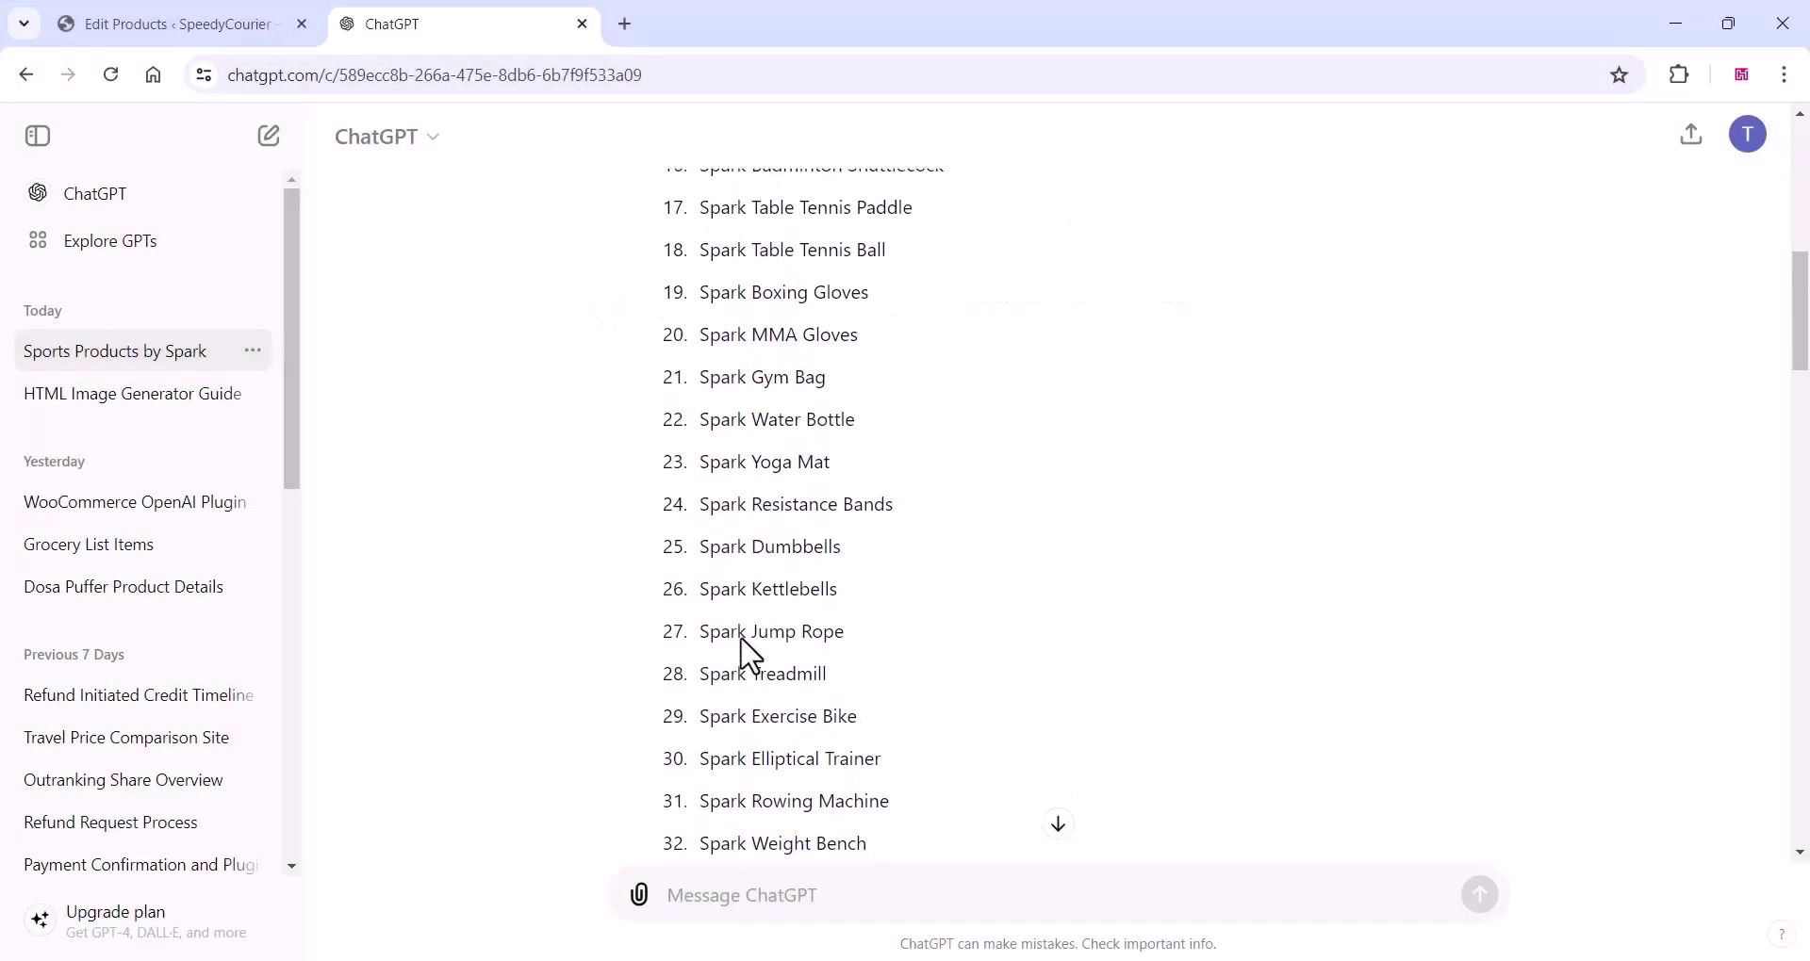
scroll(739, 639, "down", 20)
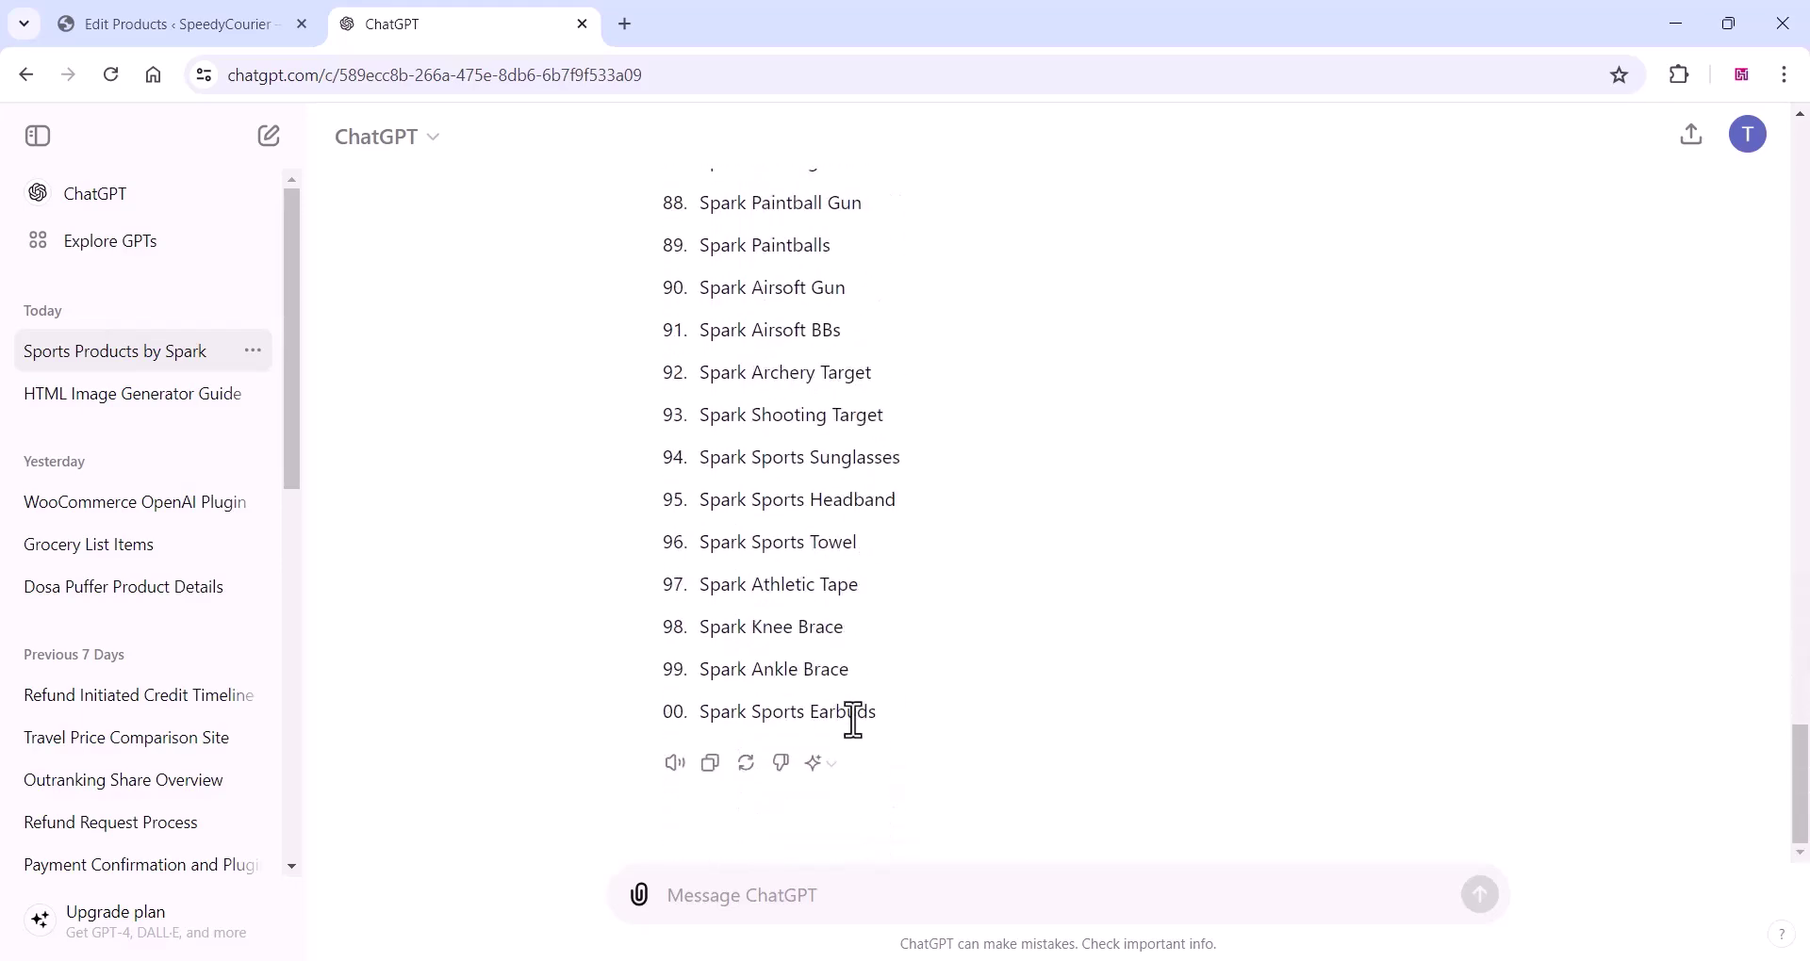
left_click(856, 719, "shift")
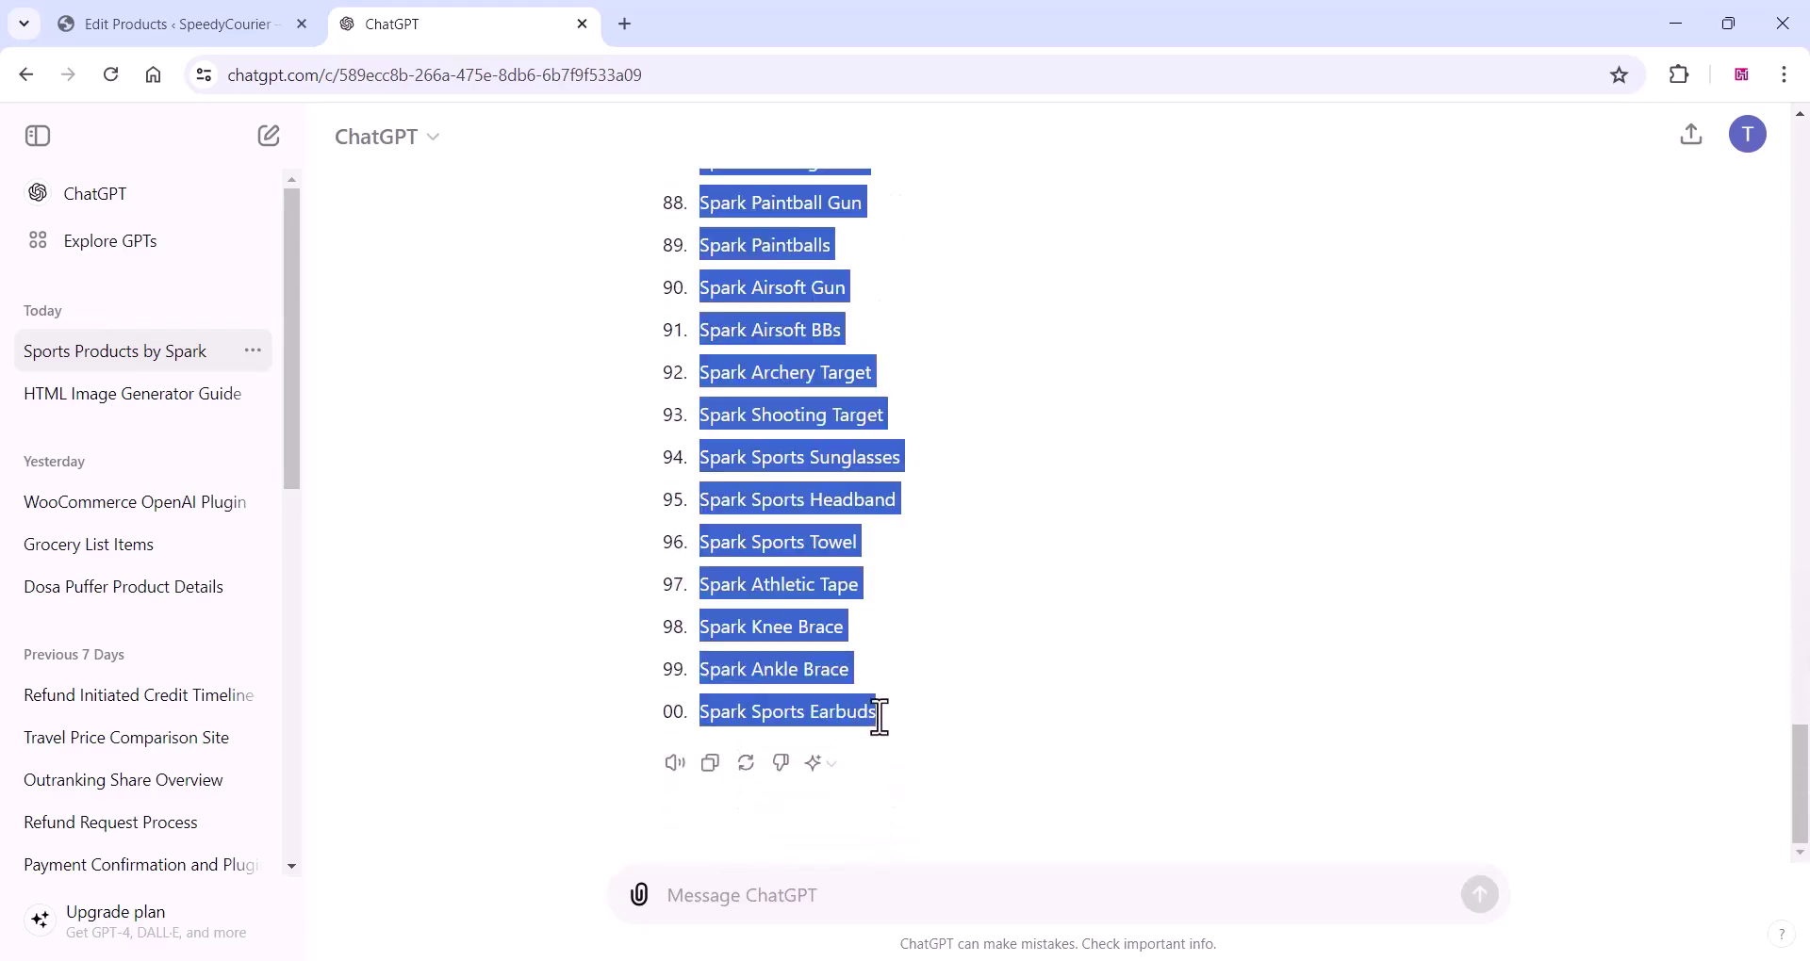
right_click(800, 713)
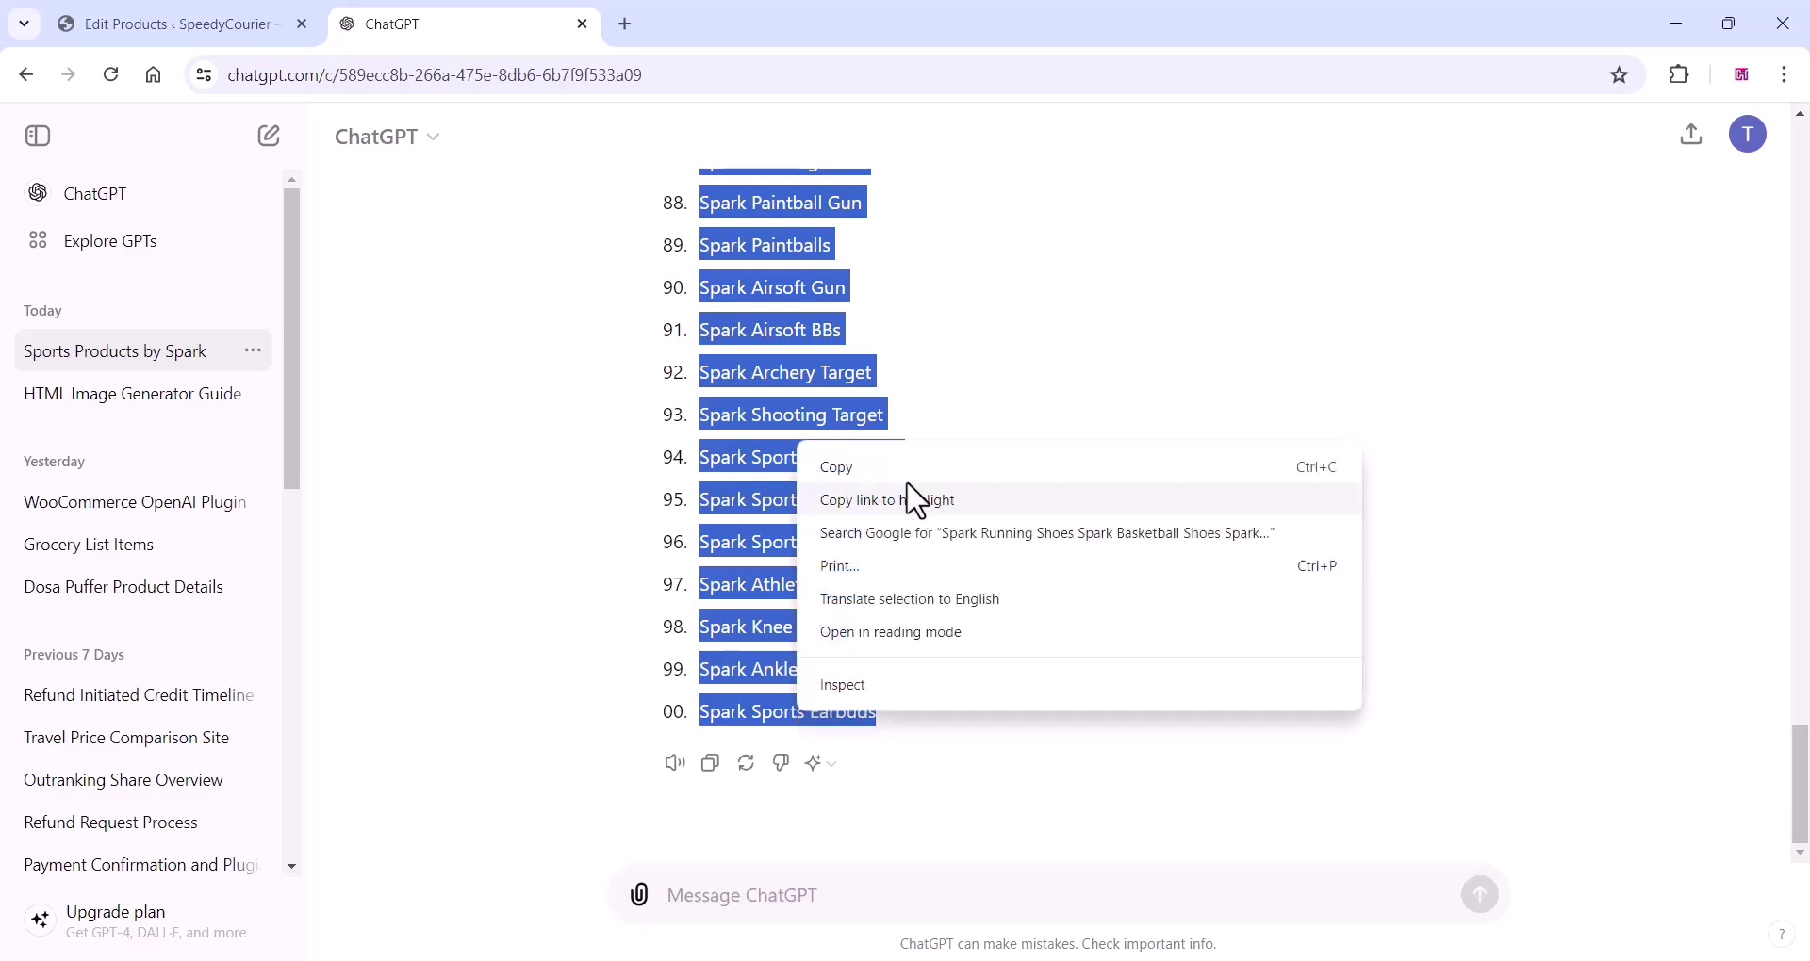
left_click(839, 468)
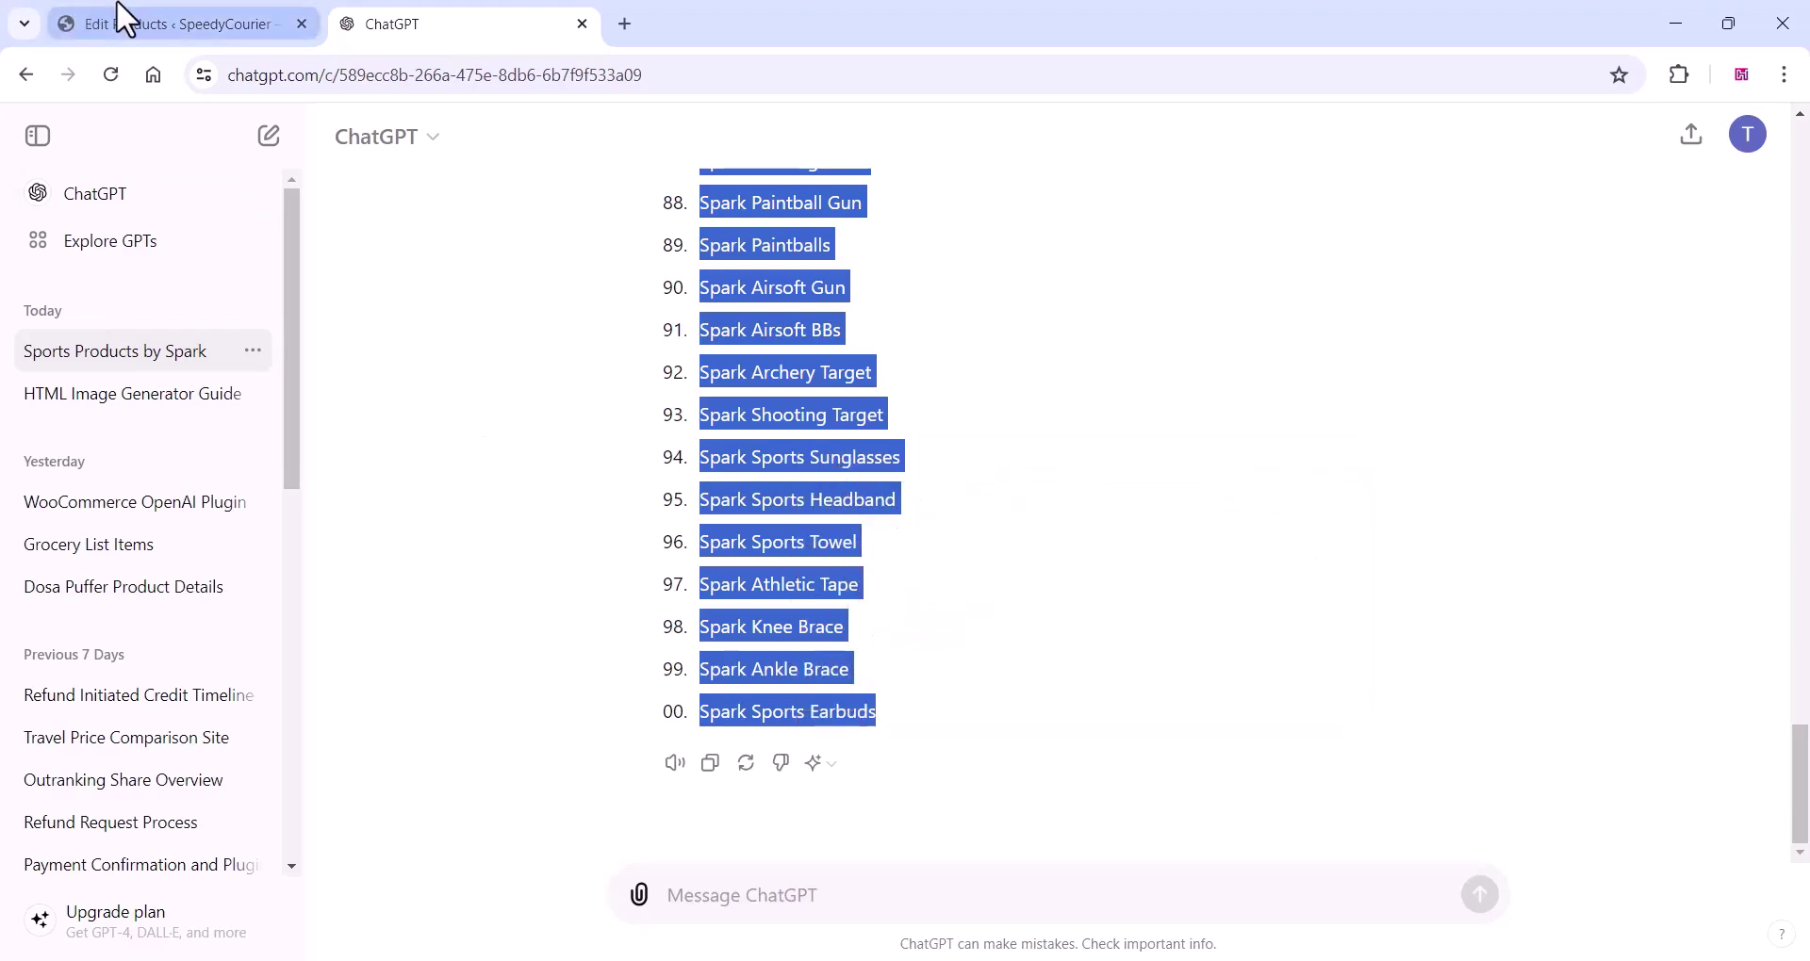
- Paste the copied Spark product names into the spreadsheet's Title column
left_click(174, 24)
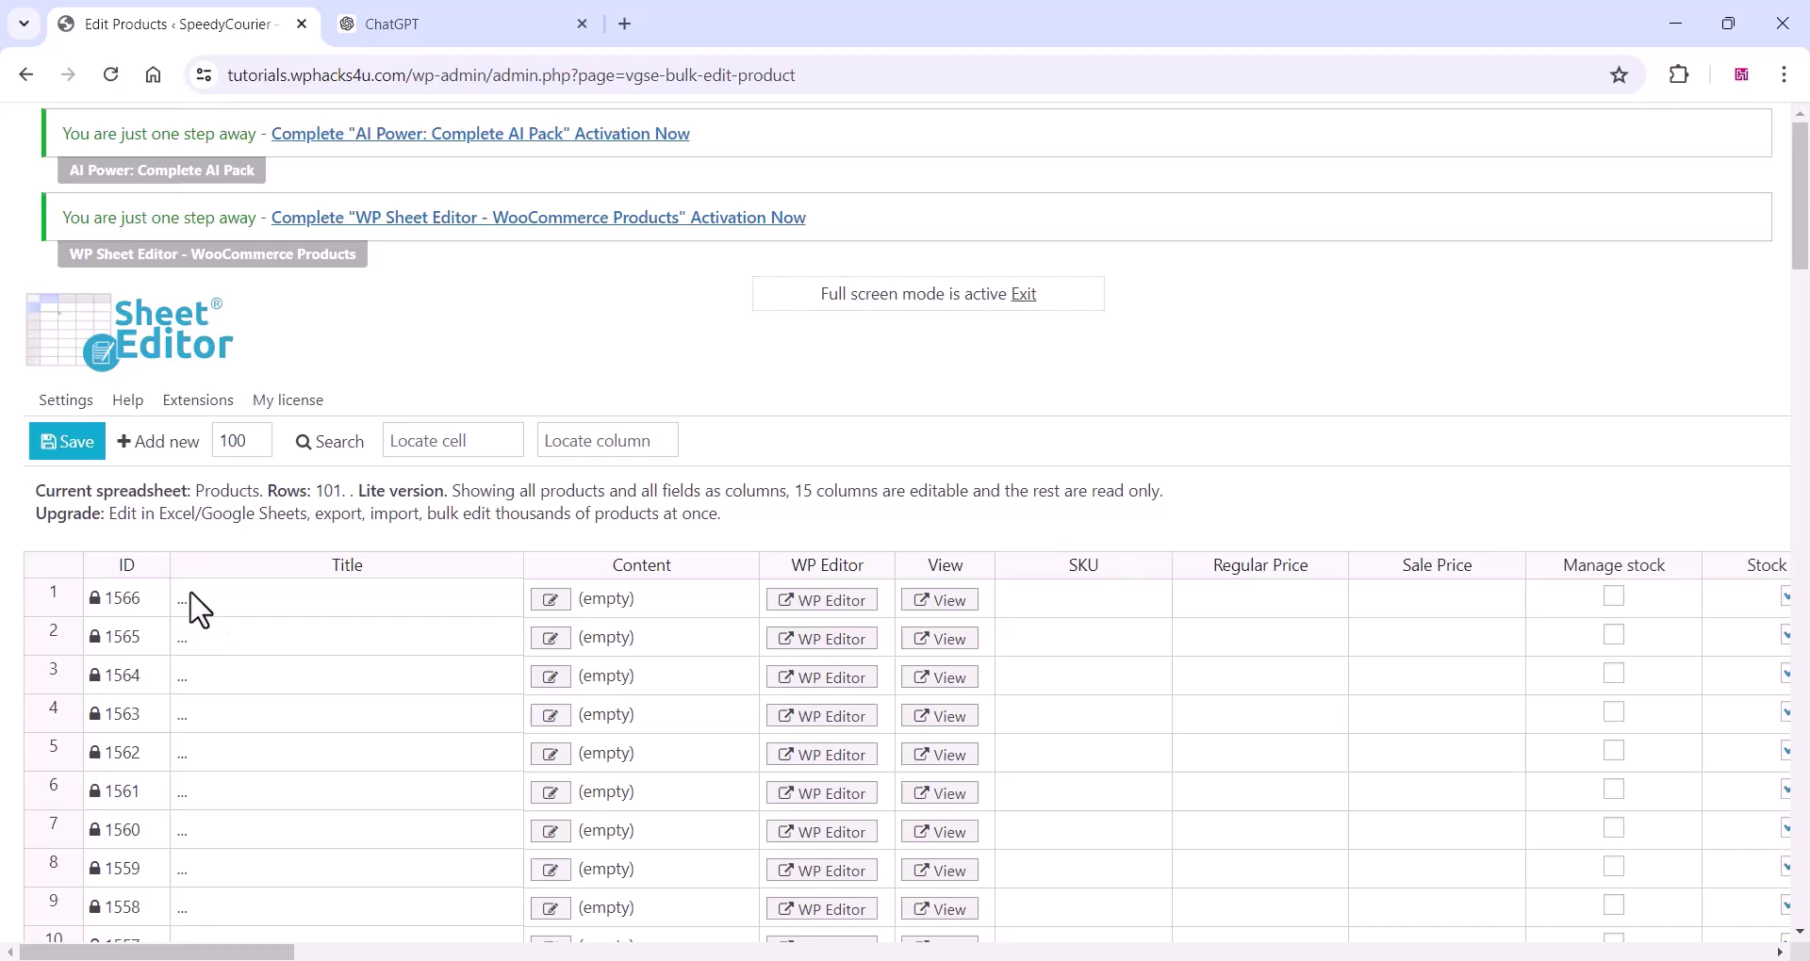
left_click(199, 609)
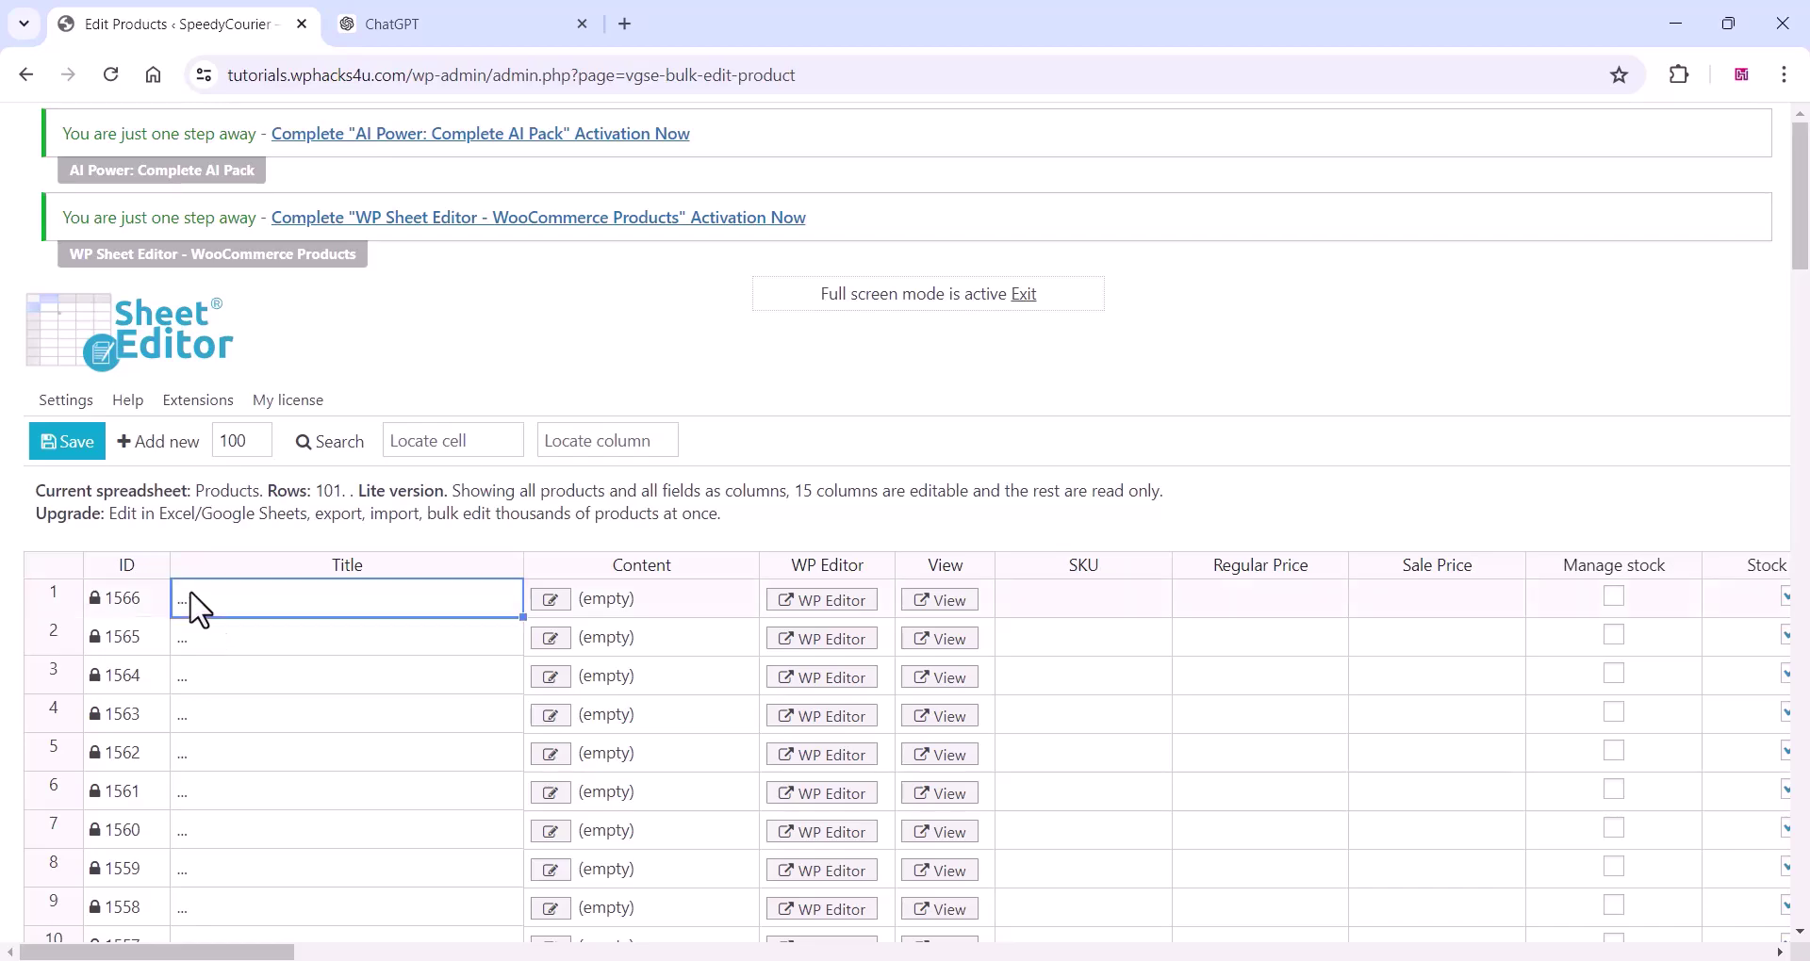
key("ctrl+v")
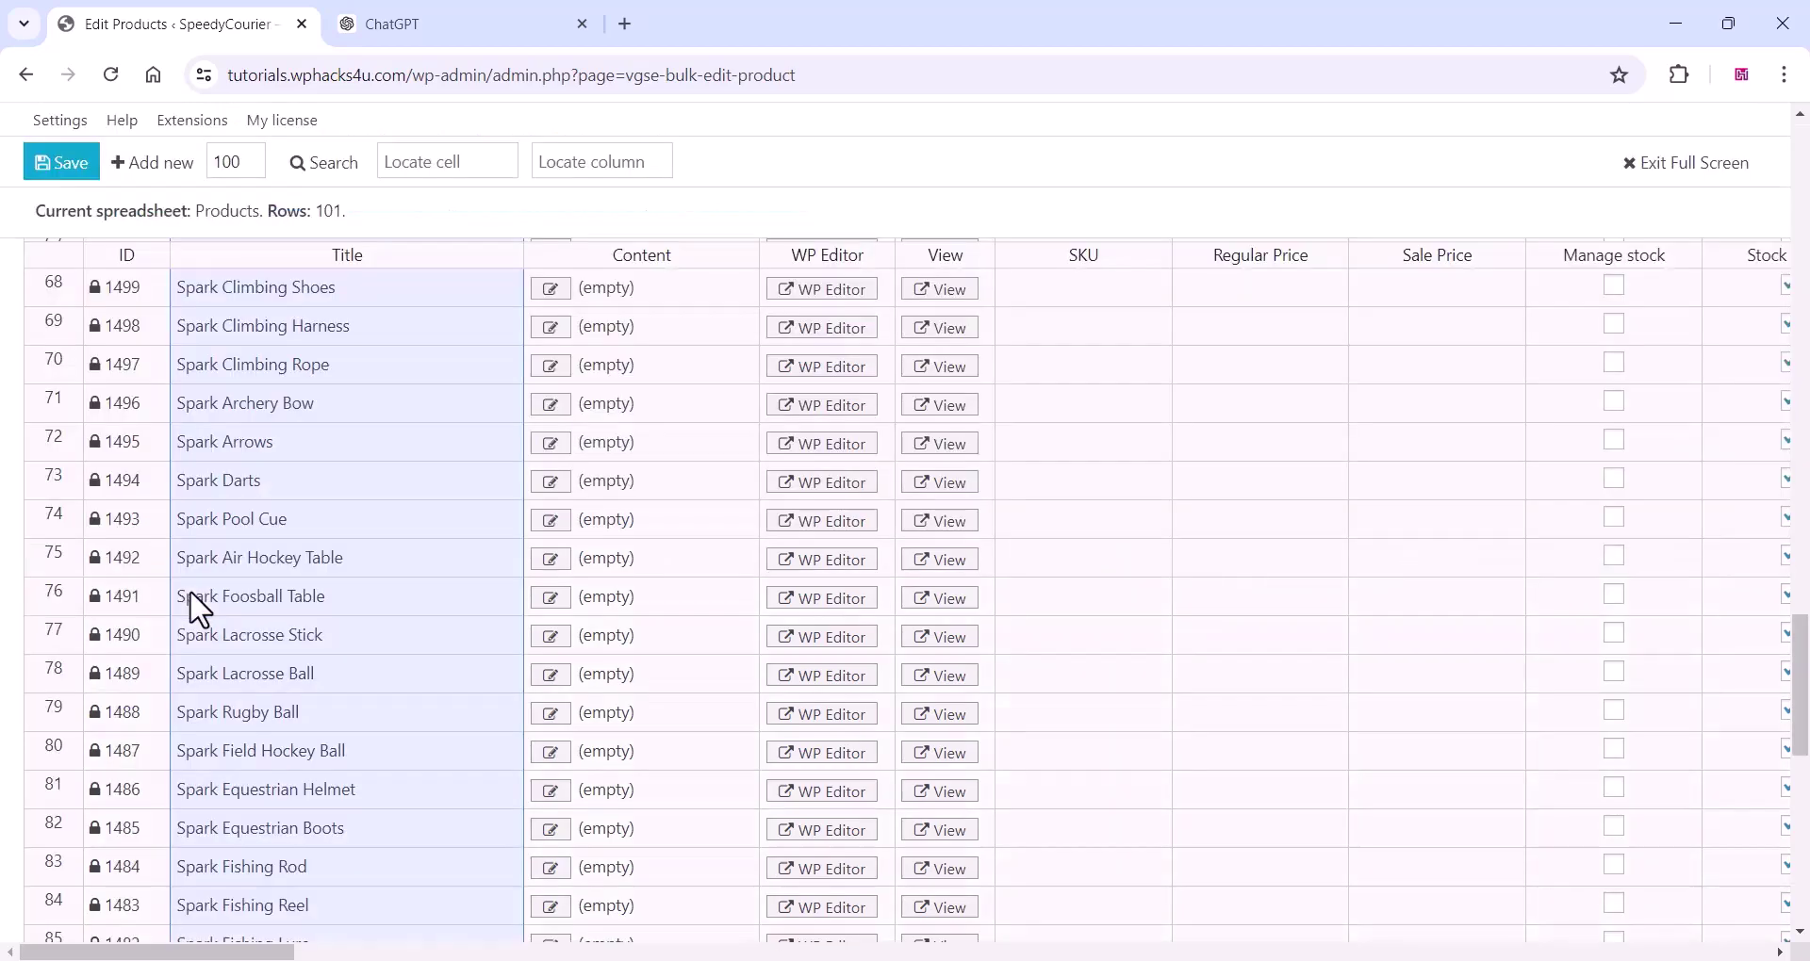
- Delete the leftover empty row 101 from the products spreadsheet
scroll(279, 565, "down", 10)
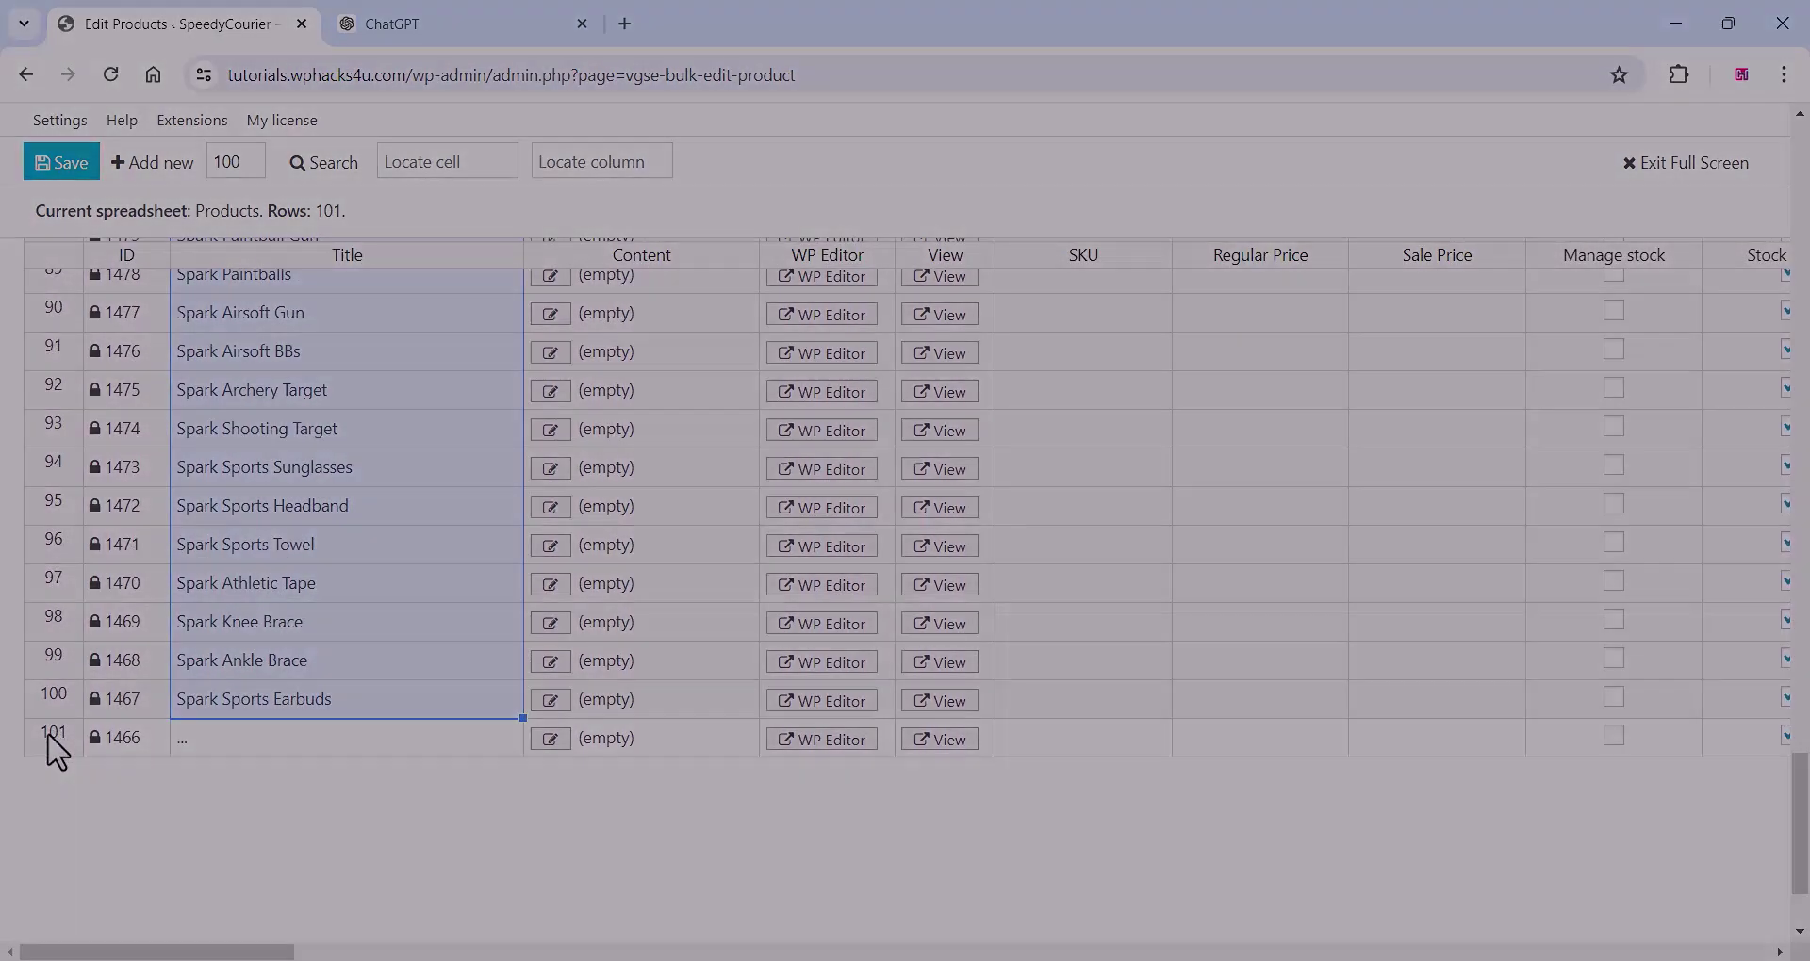
left_click(126, 743)
right_click(128, 741)
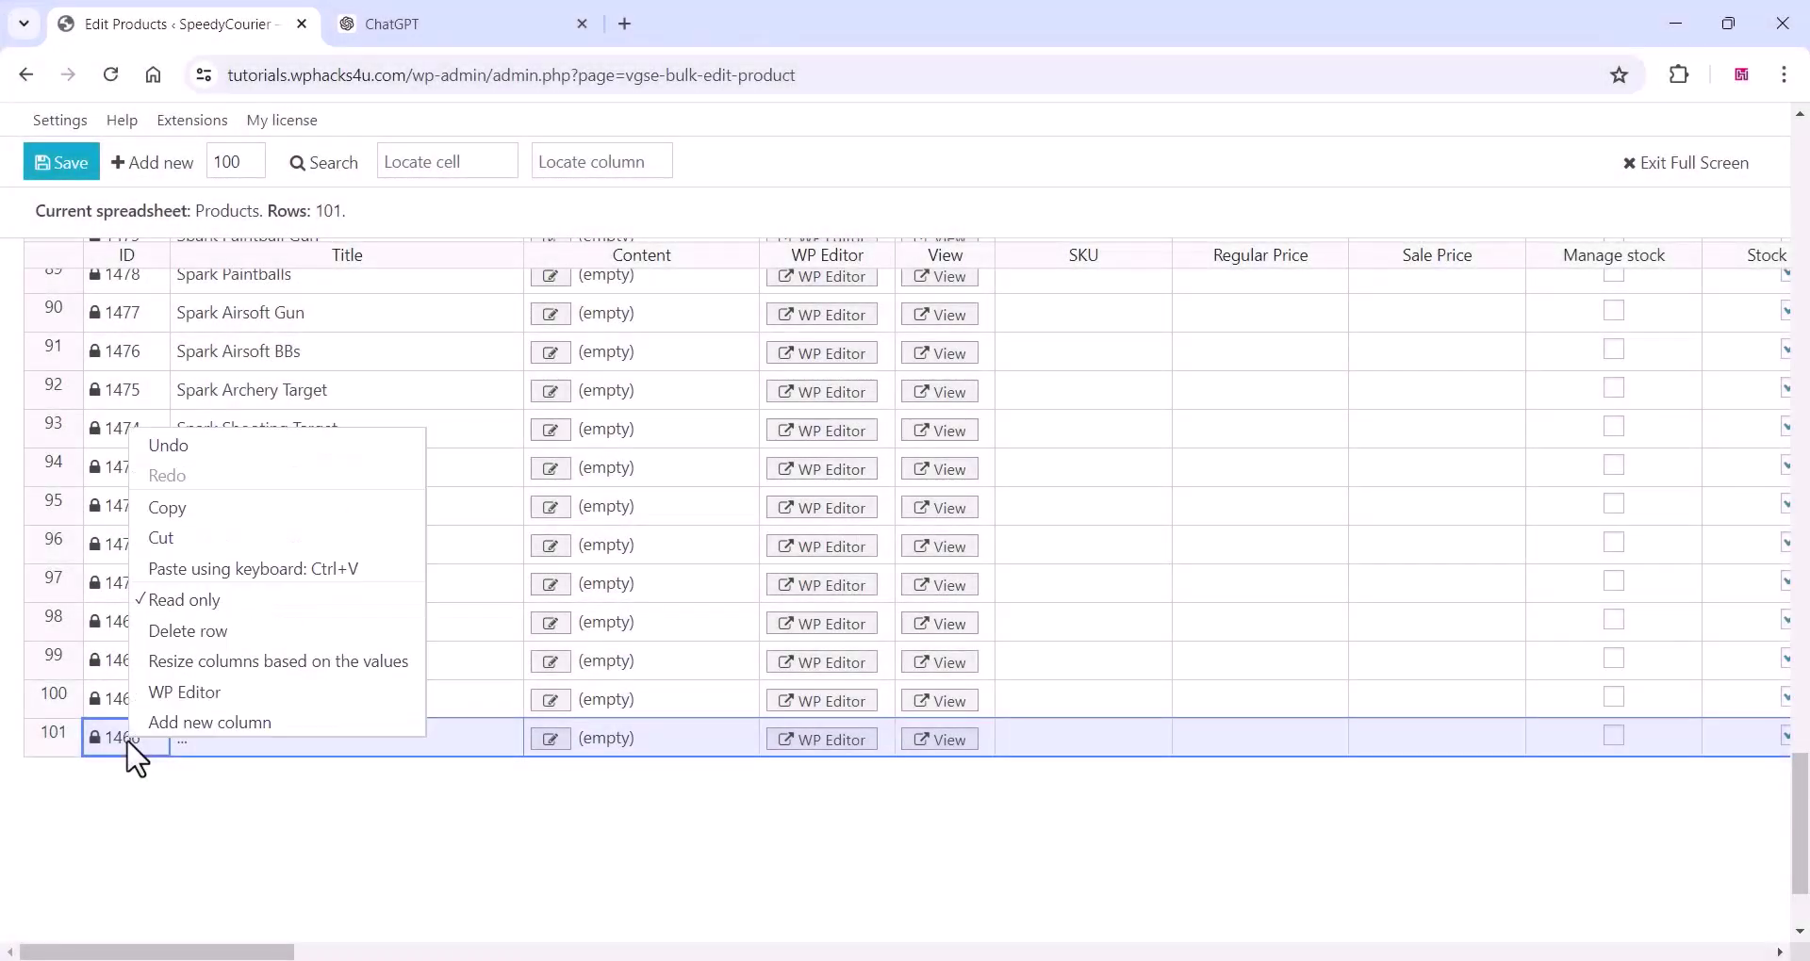
left_click(183, 635)
left_click(1004, 275)
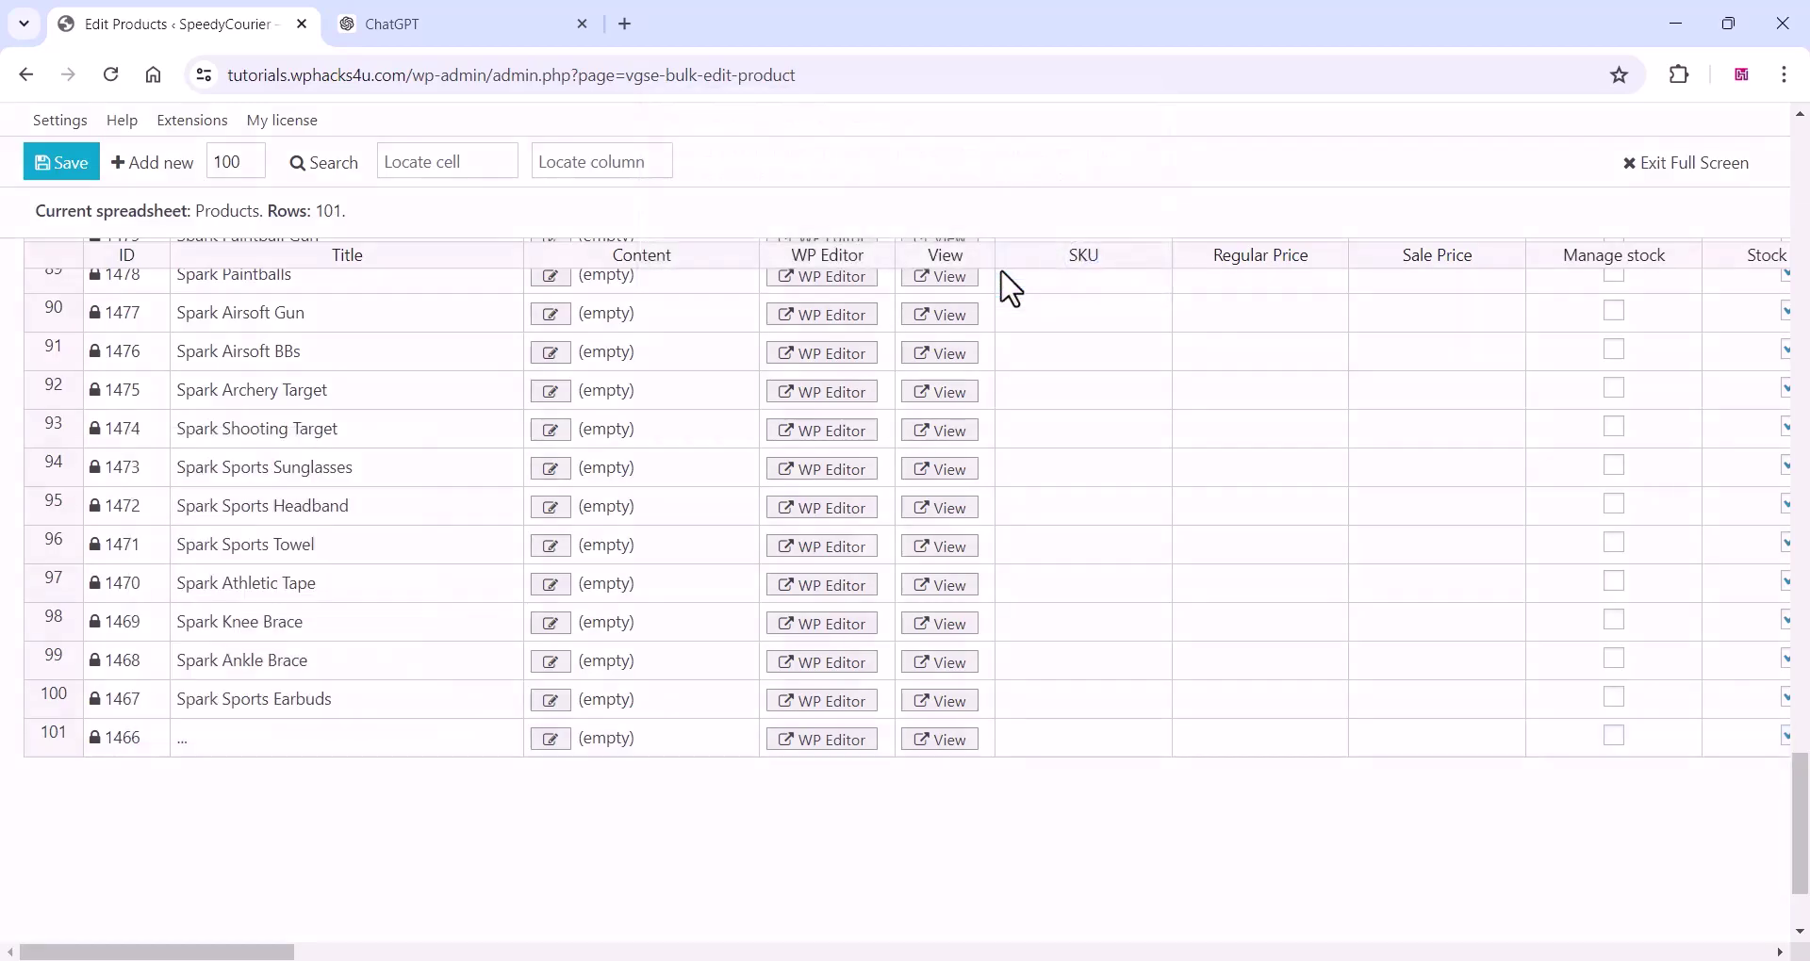
- Save all 100 product titles, confirming the irreversible changes
scroll(174, 767, "up", 15)
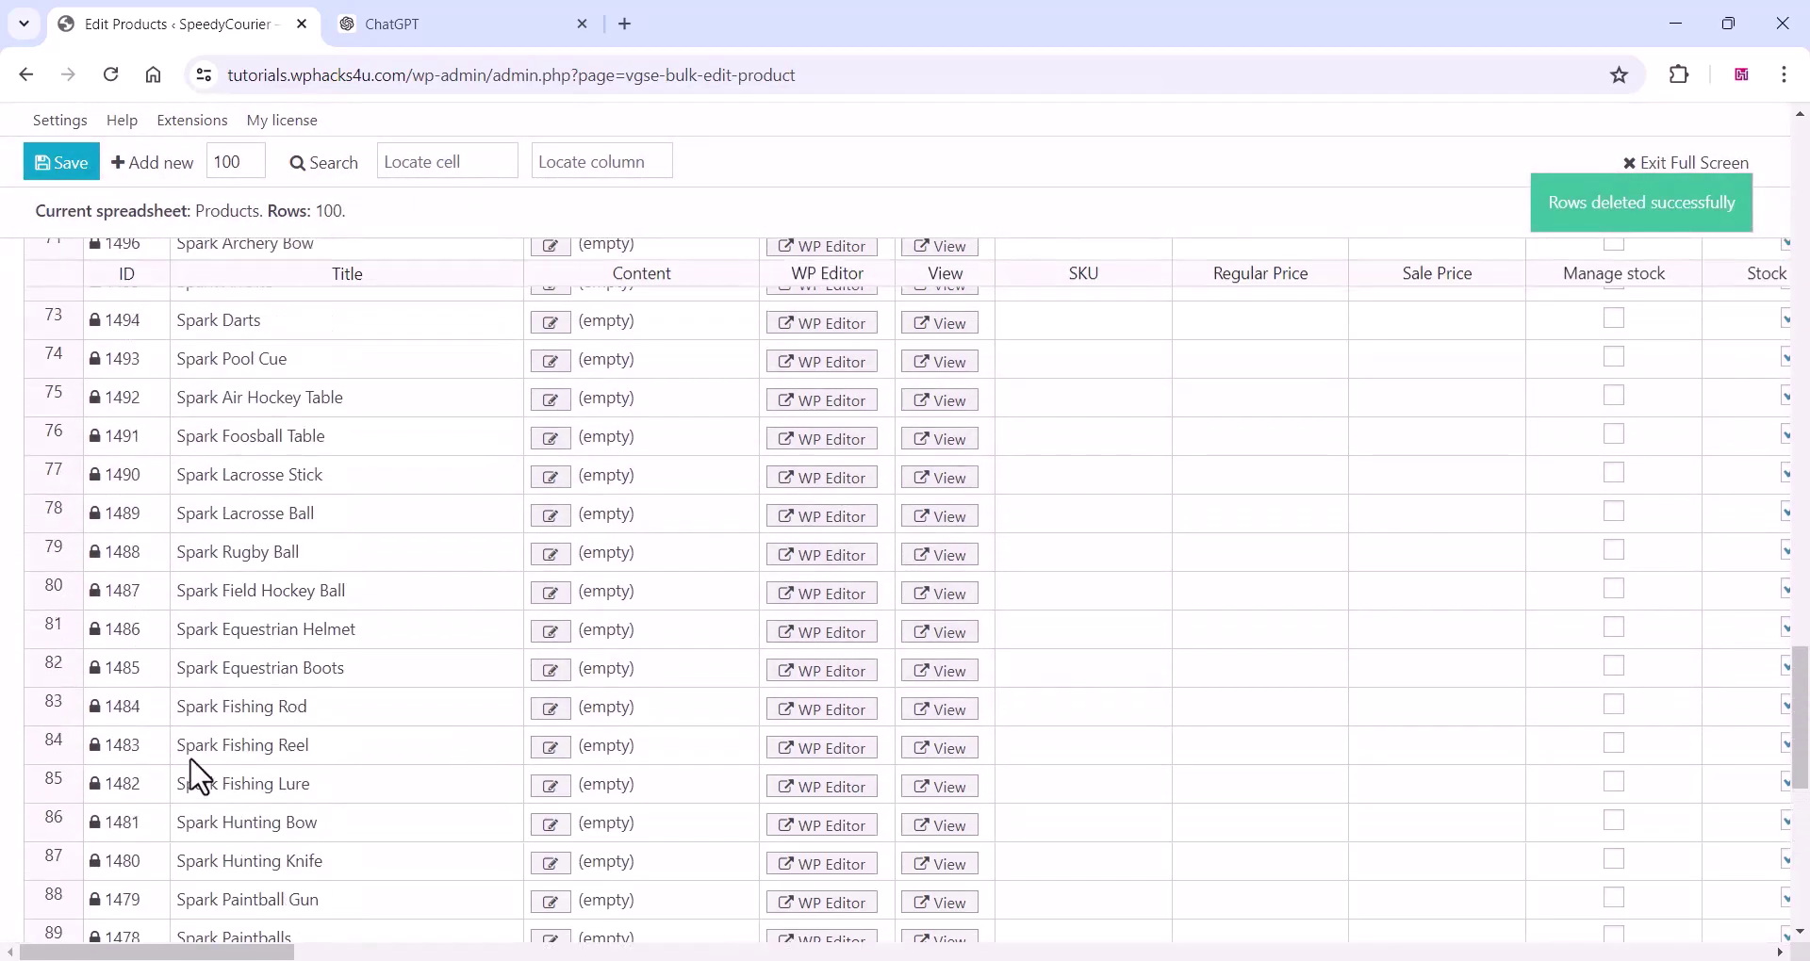
scroll(342, 699, "up", 15)
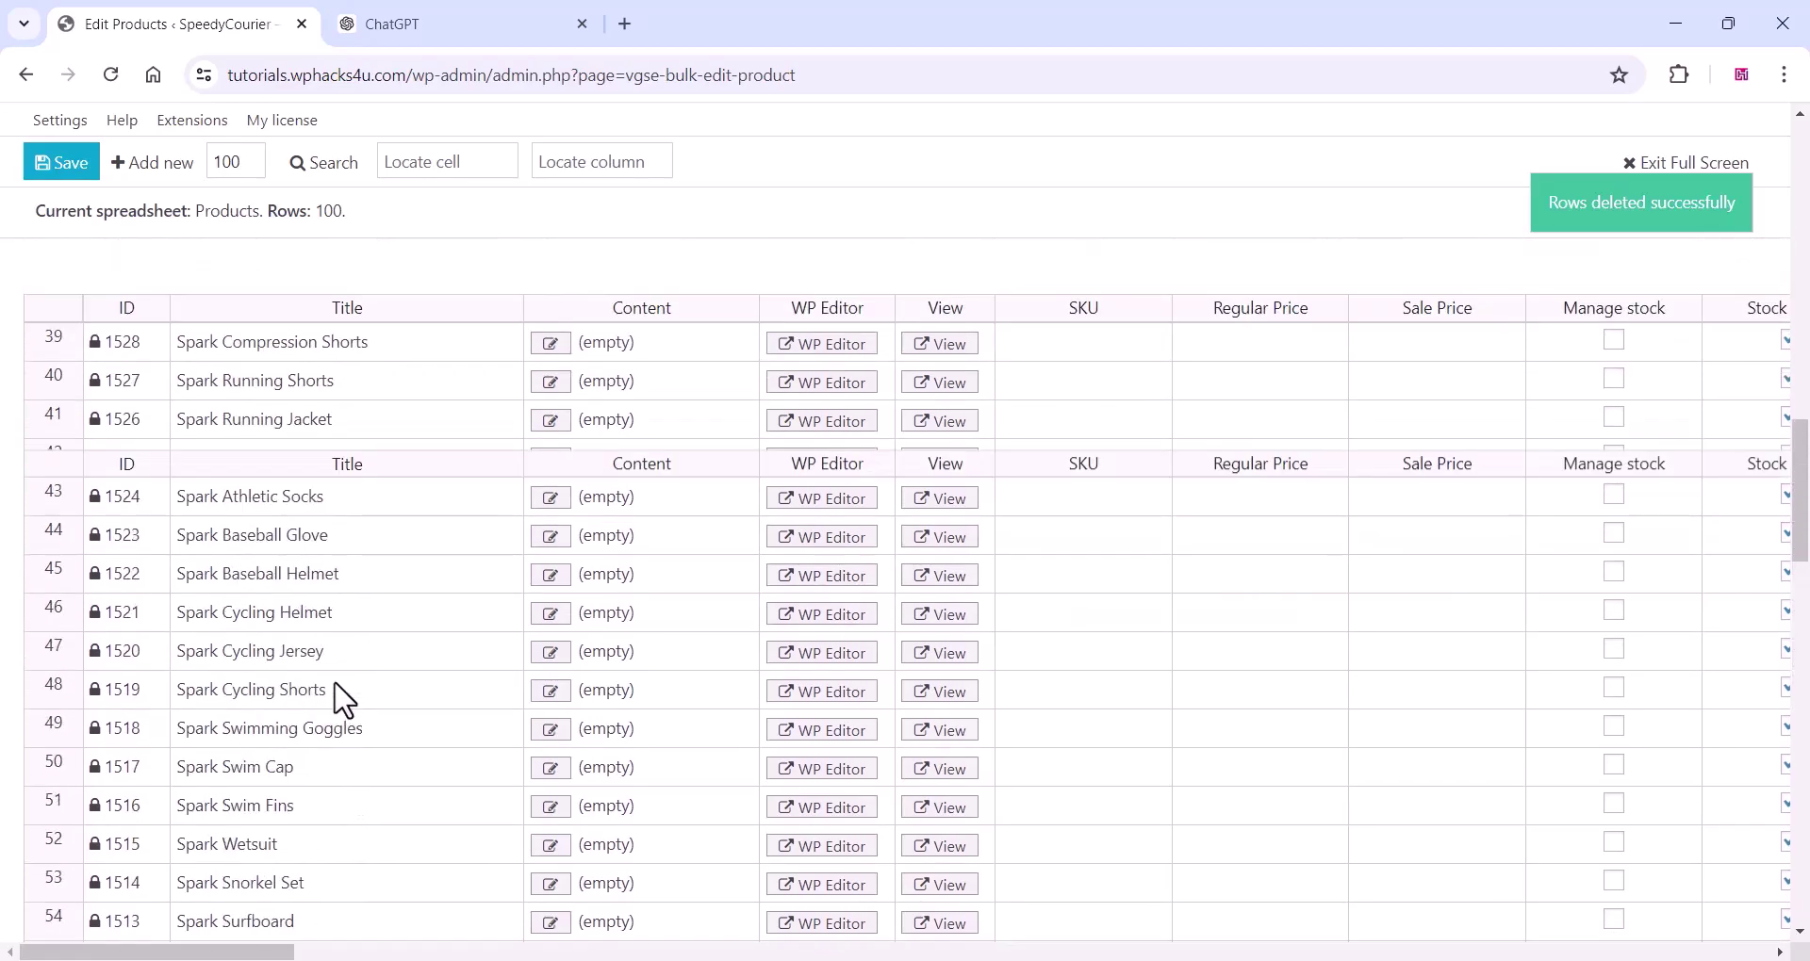
scroll(342, 699, "up", 5)
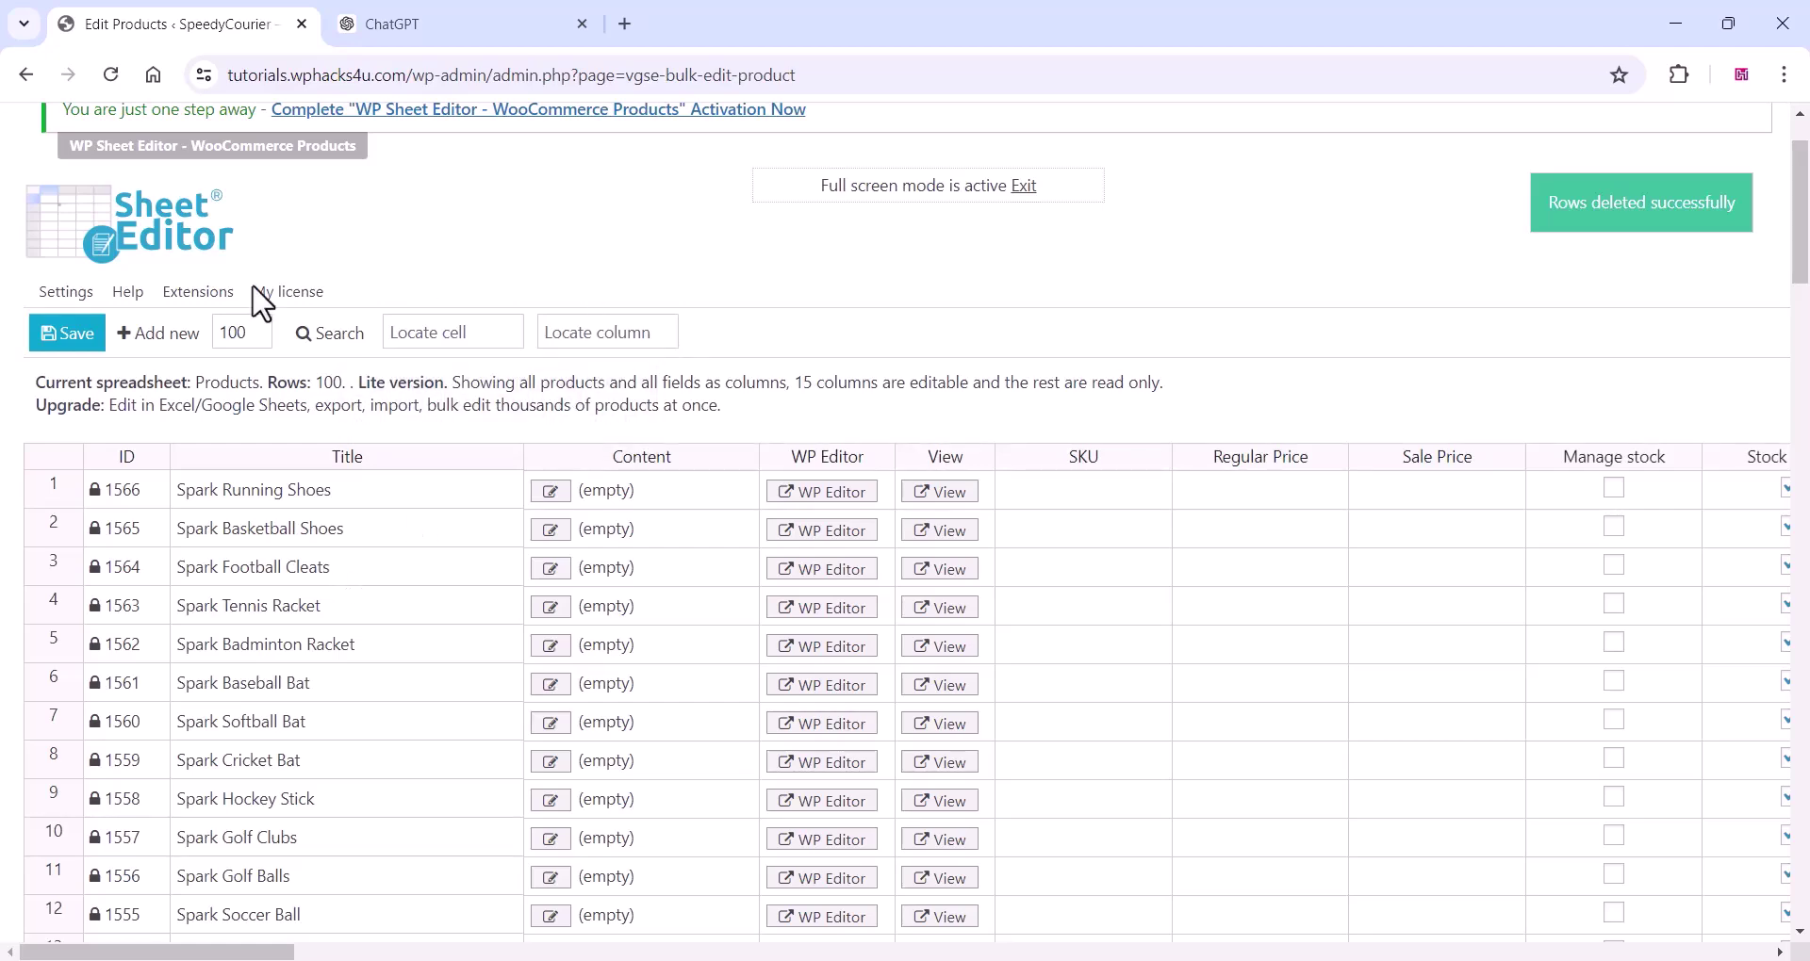
left_click(71, 338)
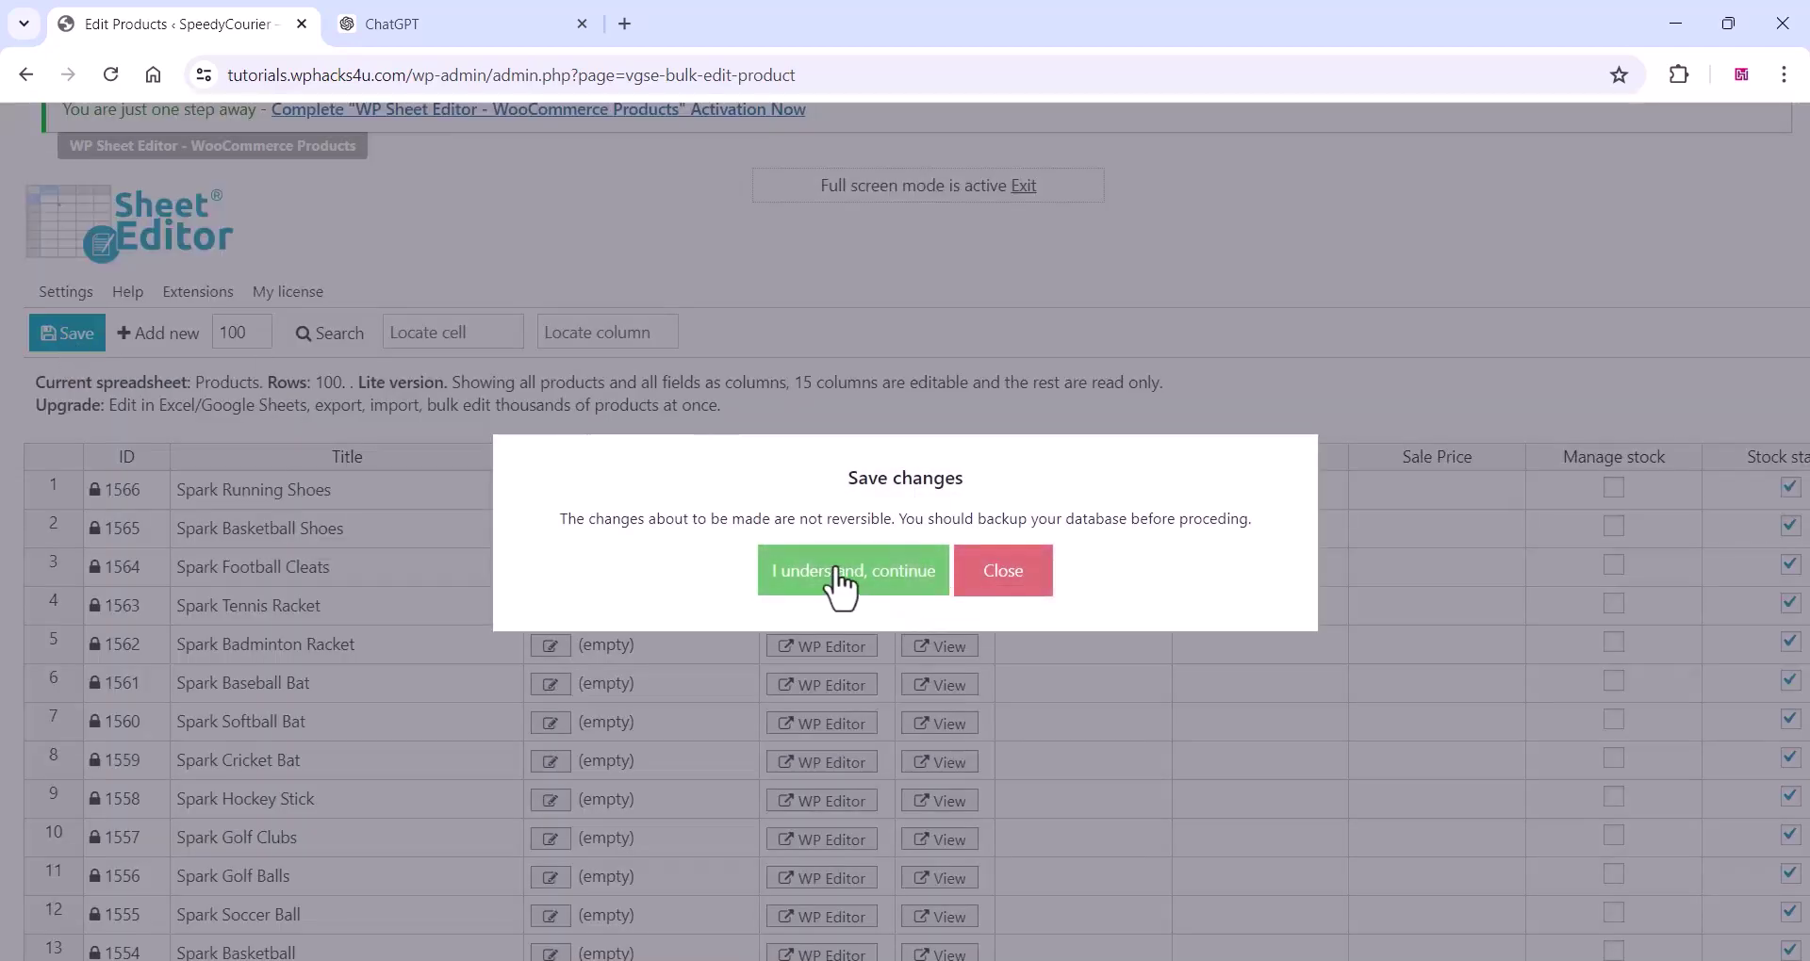
left_click(837, 585)
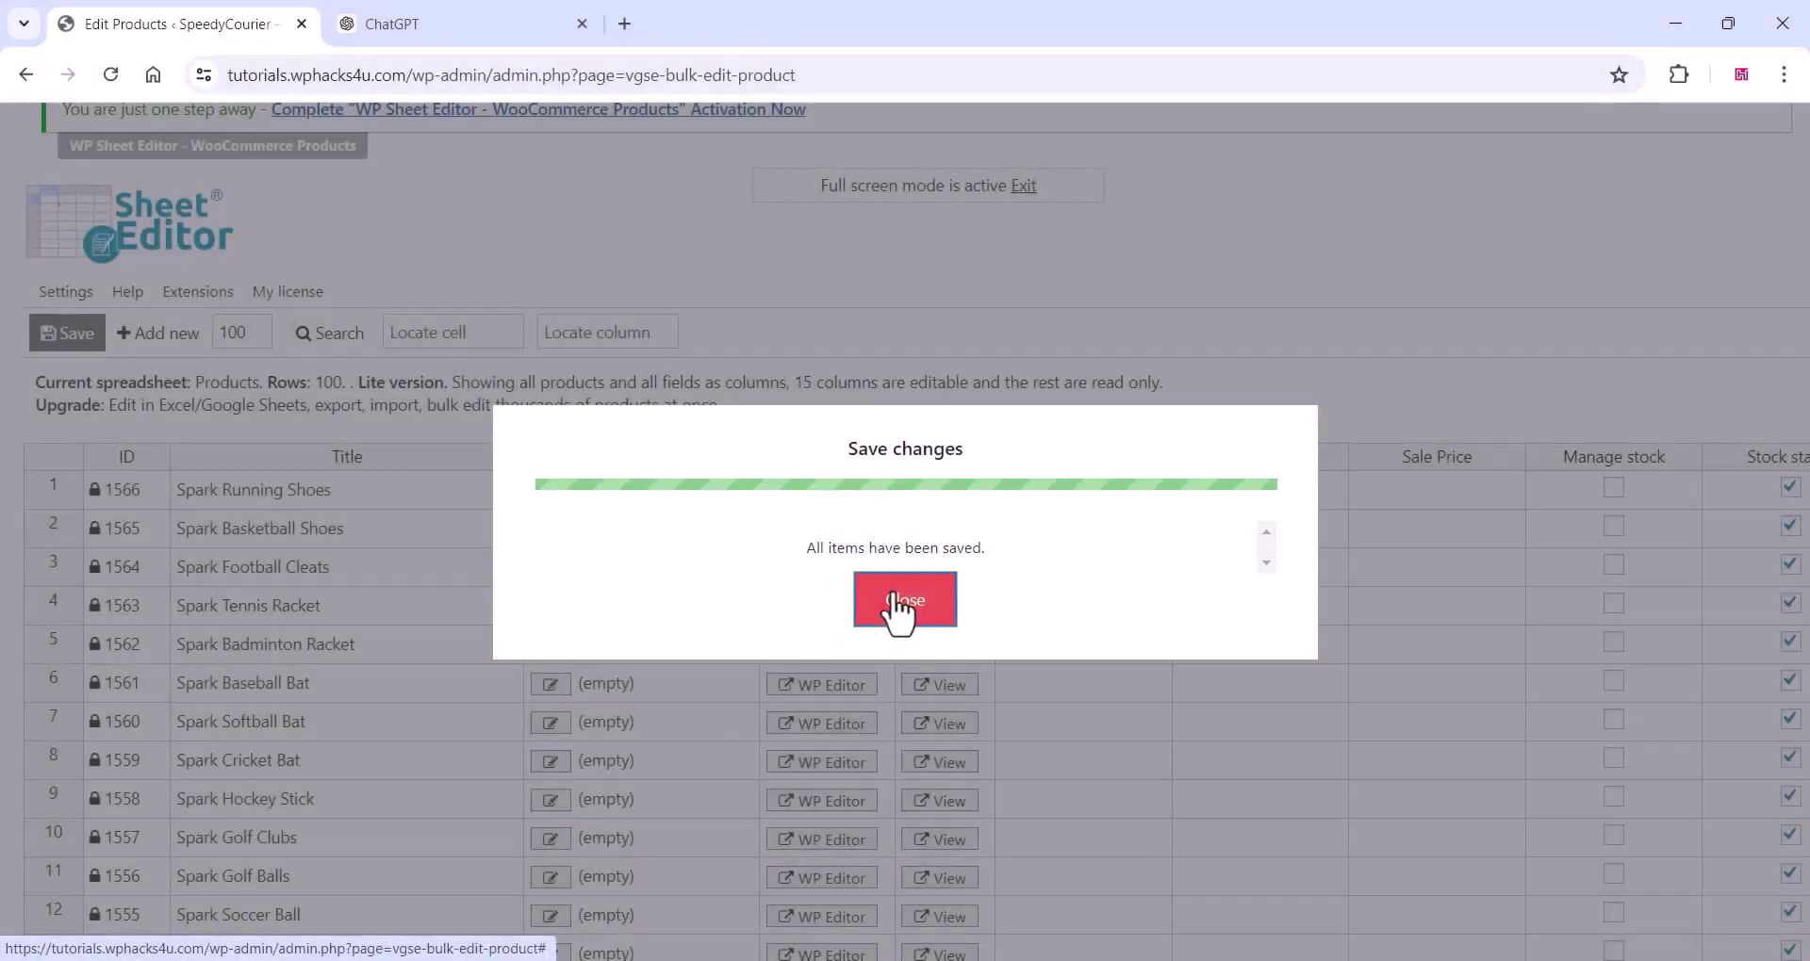
left_click(903, 600)
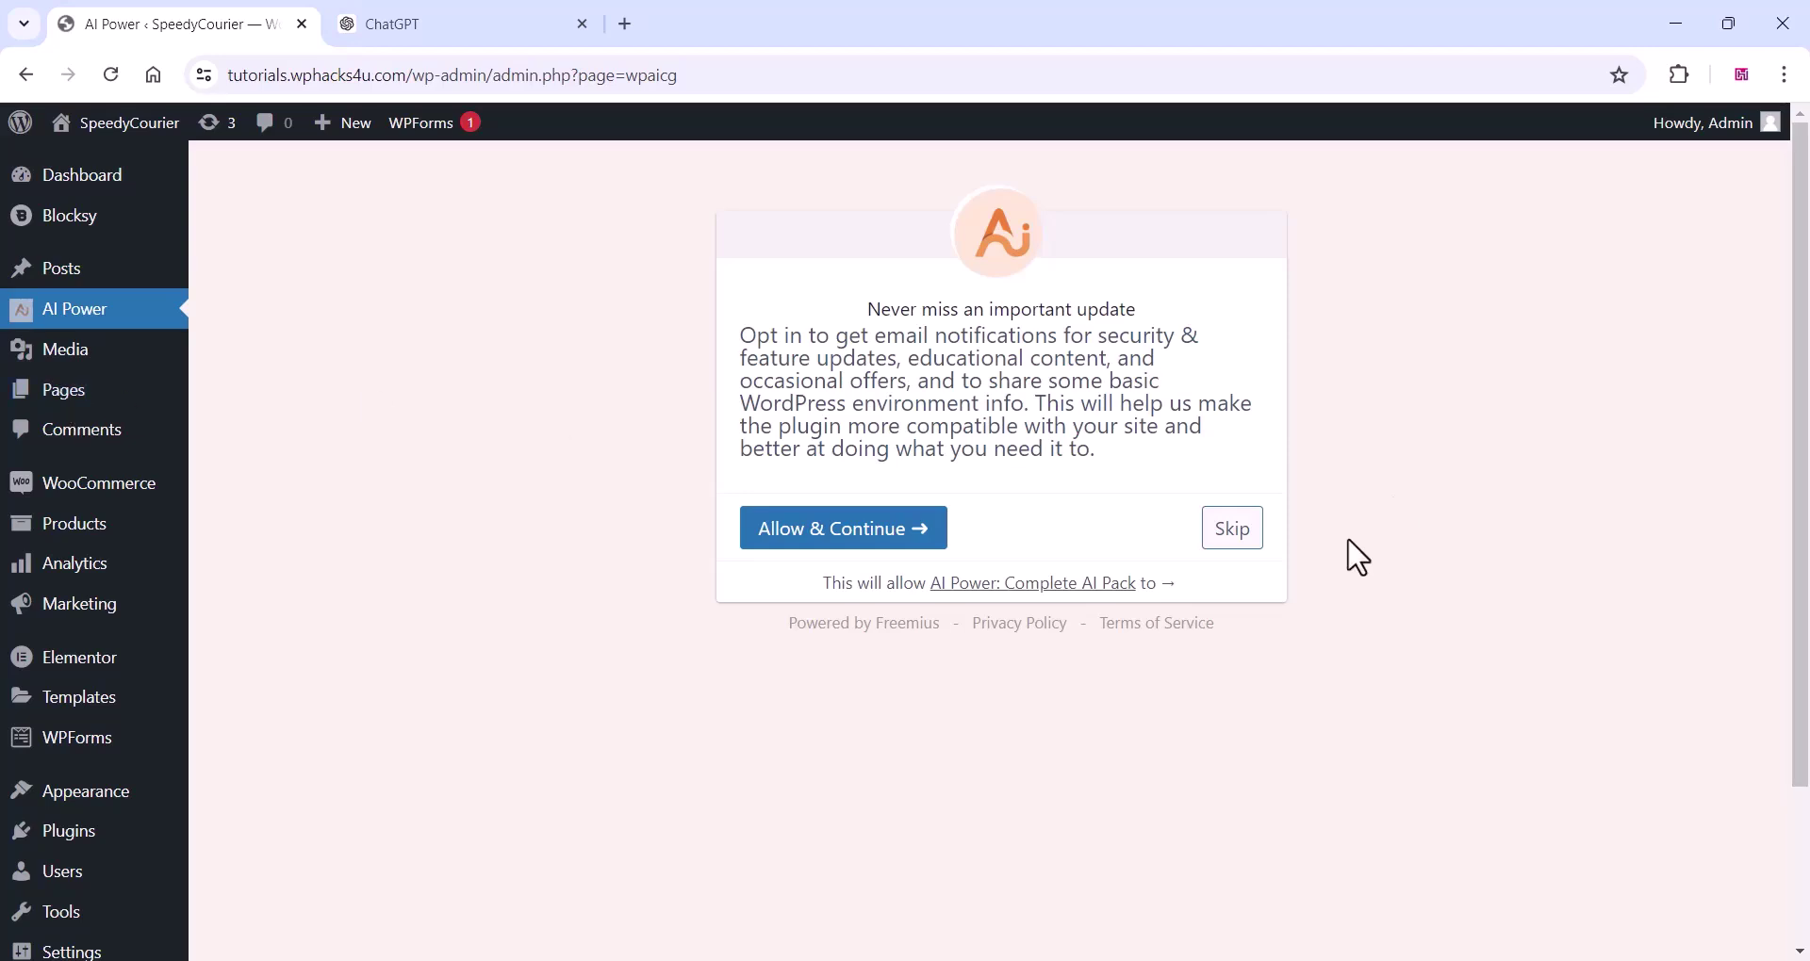
- Skip the AI Power intro, set its provider to Google, and go to Google's API key page
left_click(1225, 542)
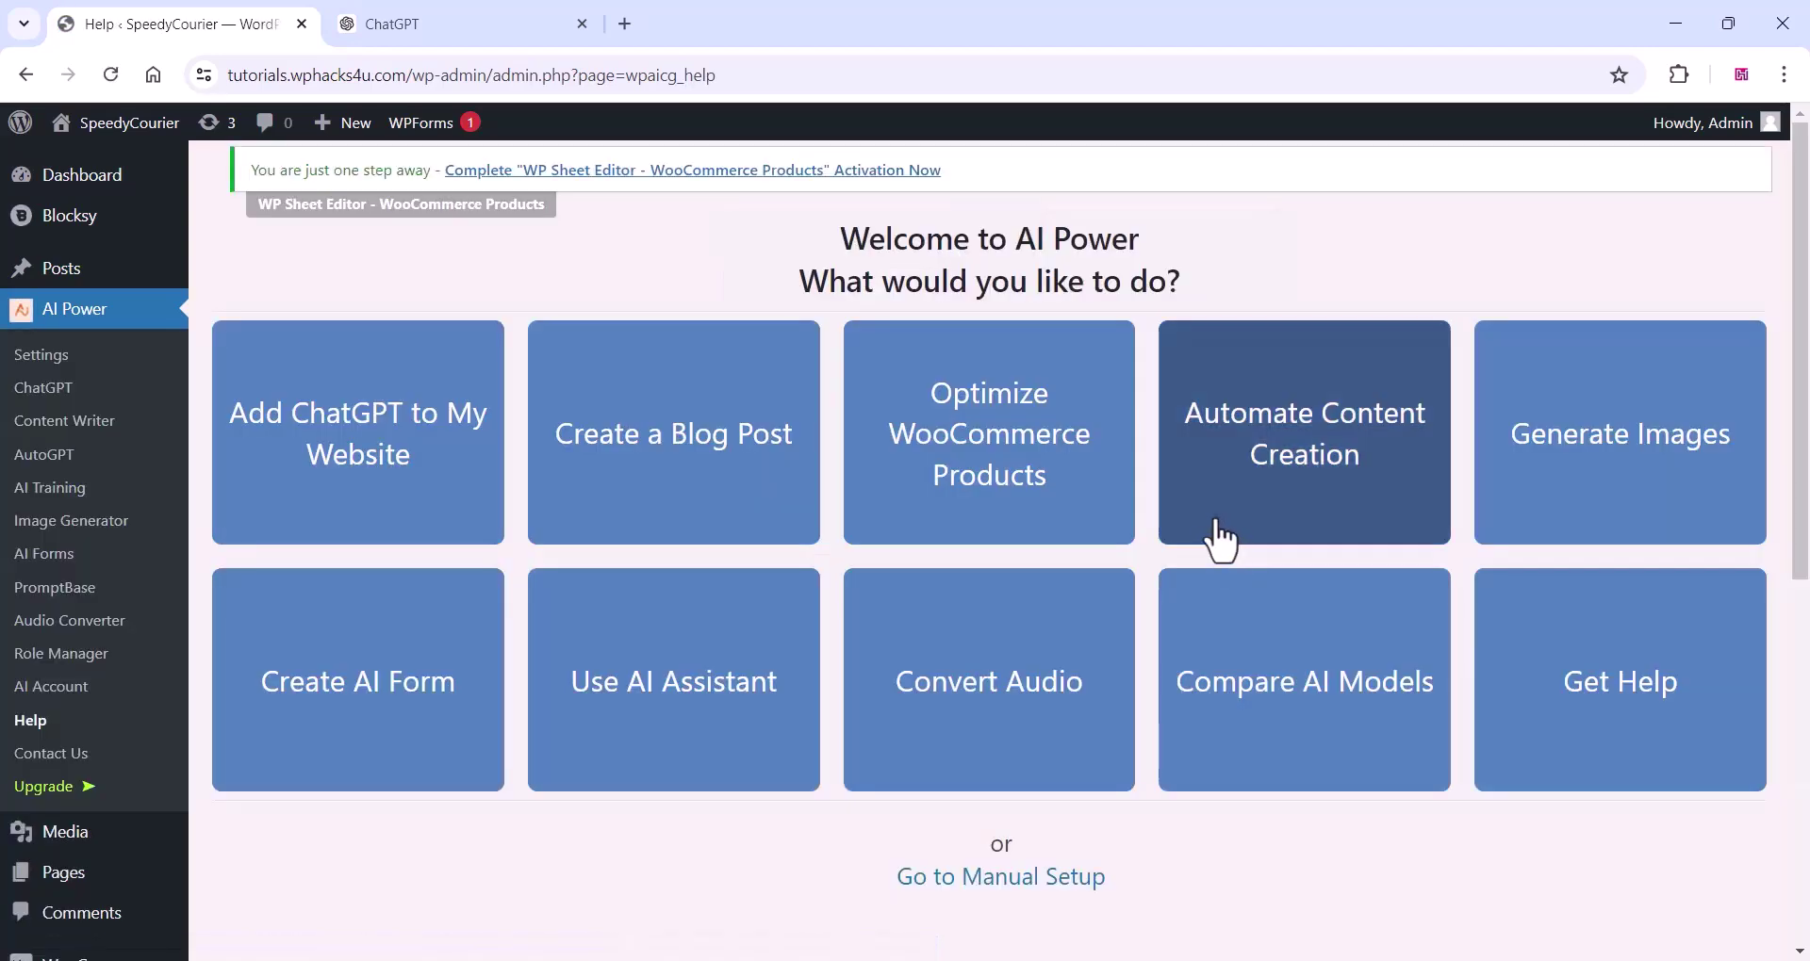
left_click(41, 358)
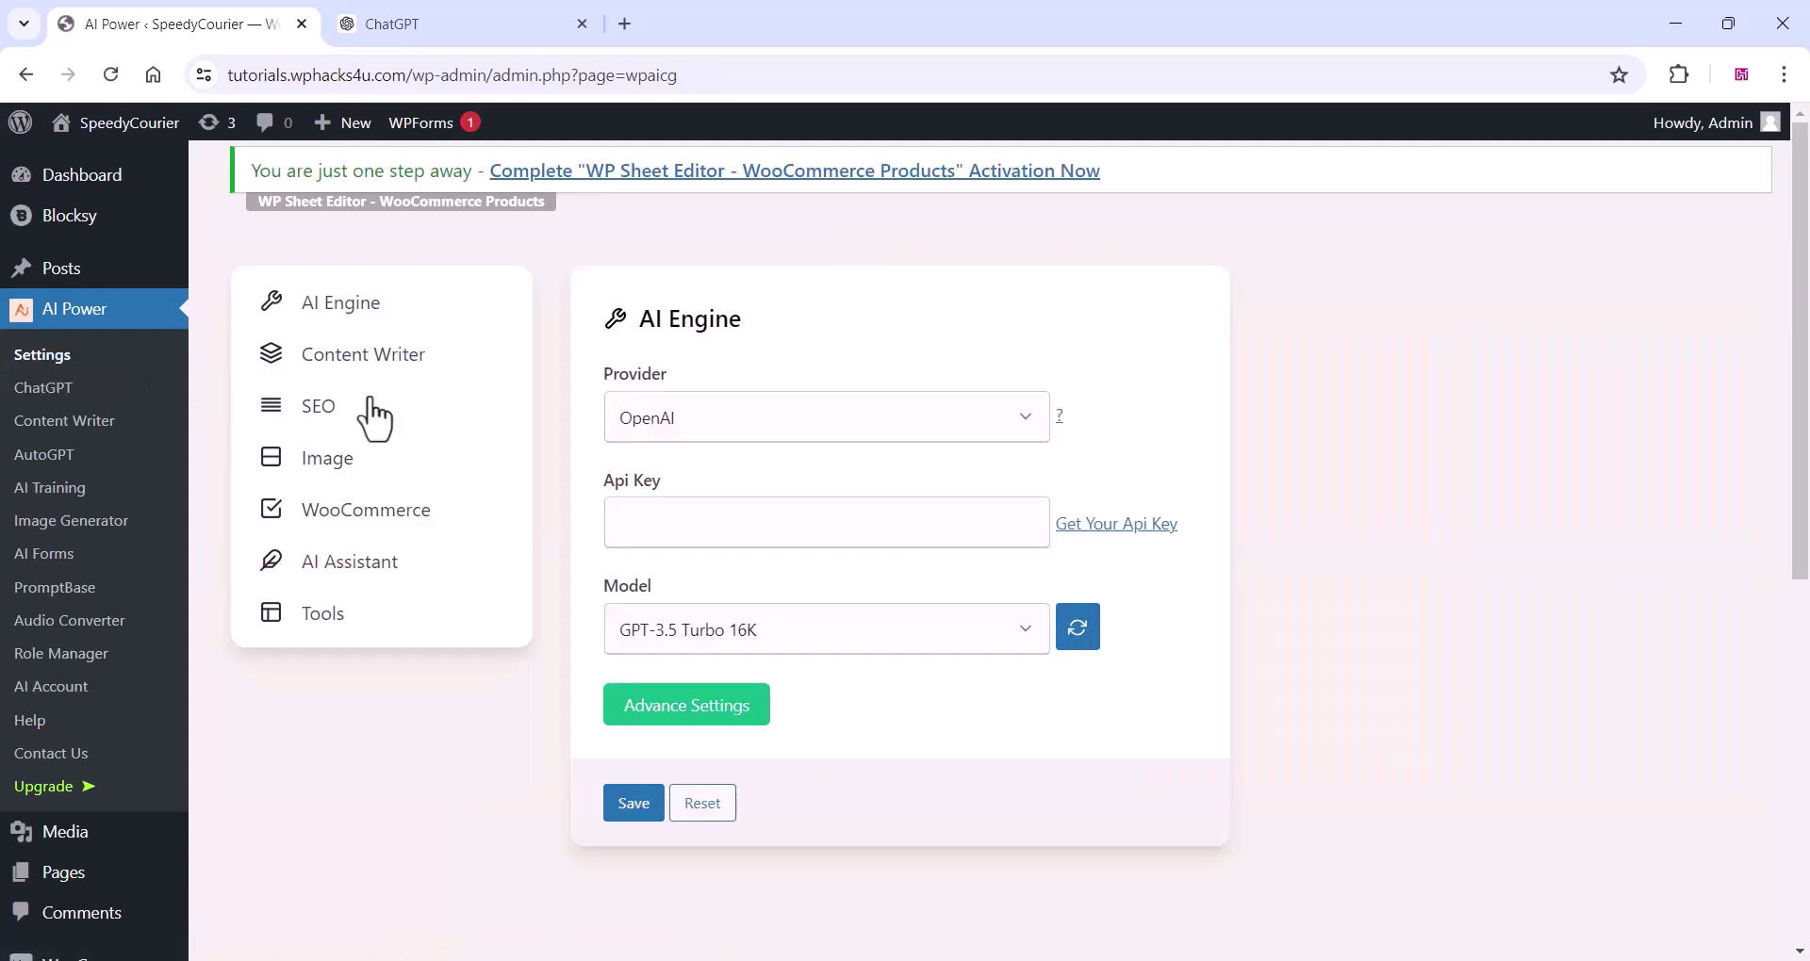
left_click(680, 432)
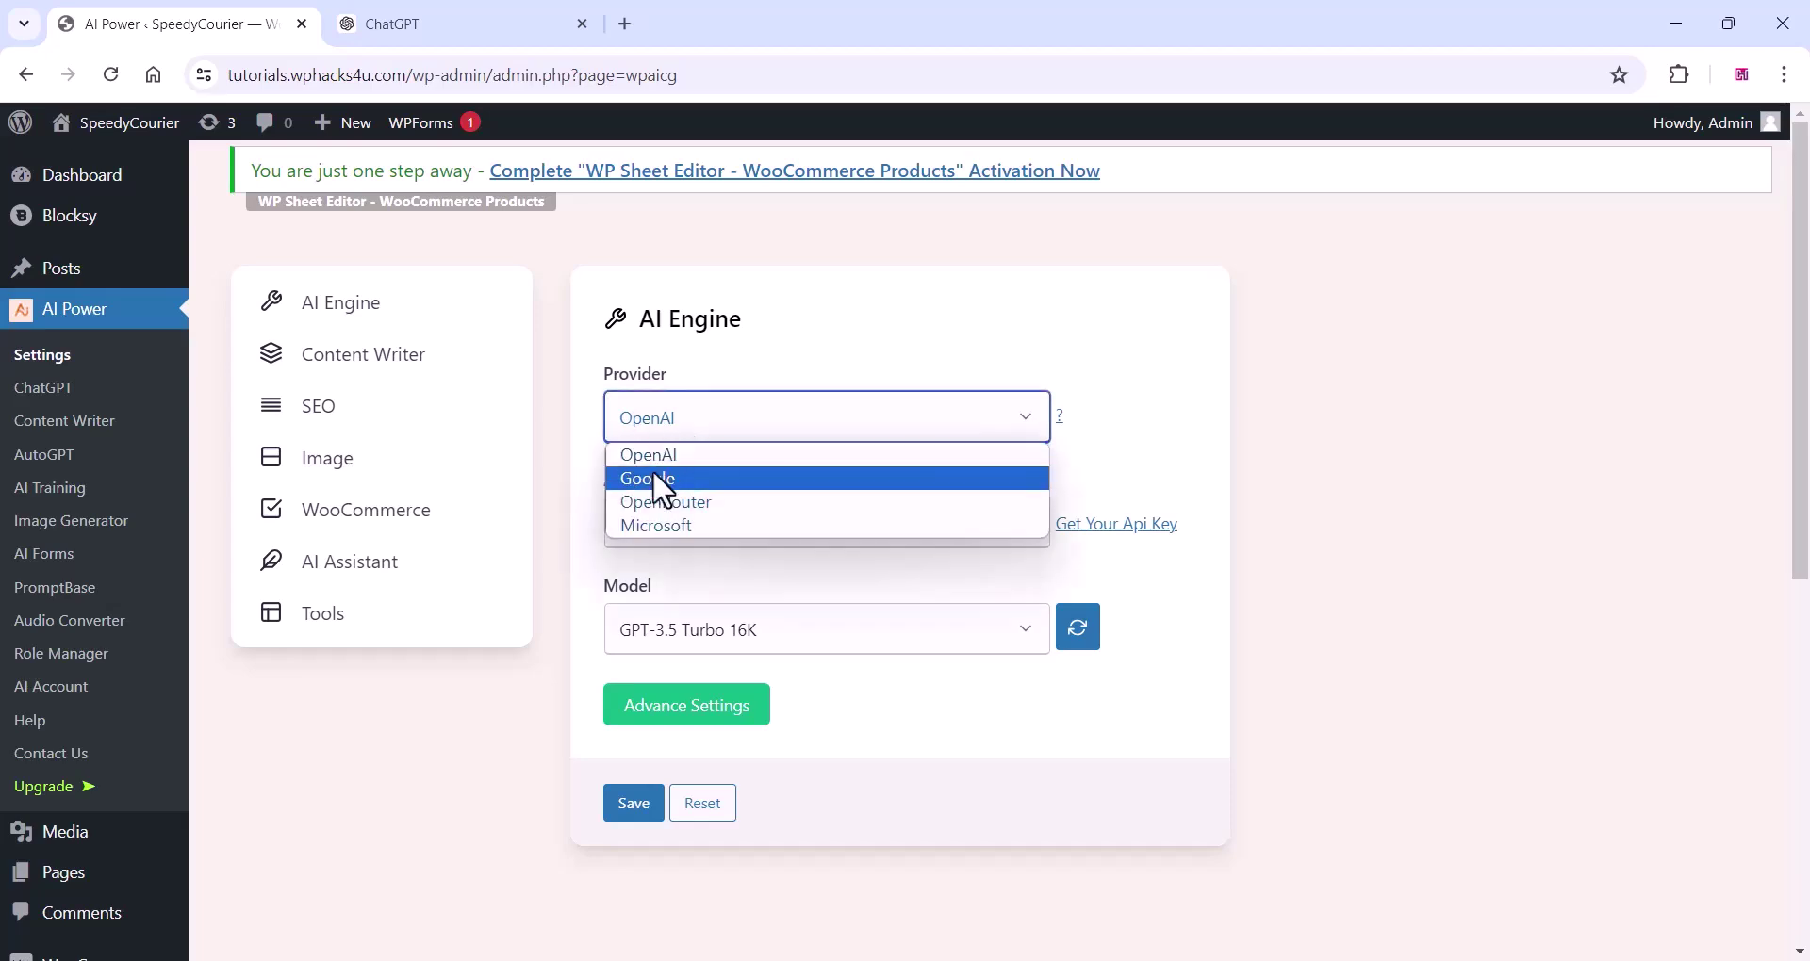
left_click(654, 478)
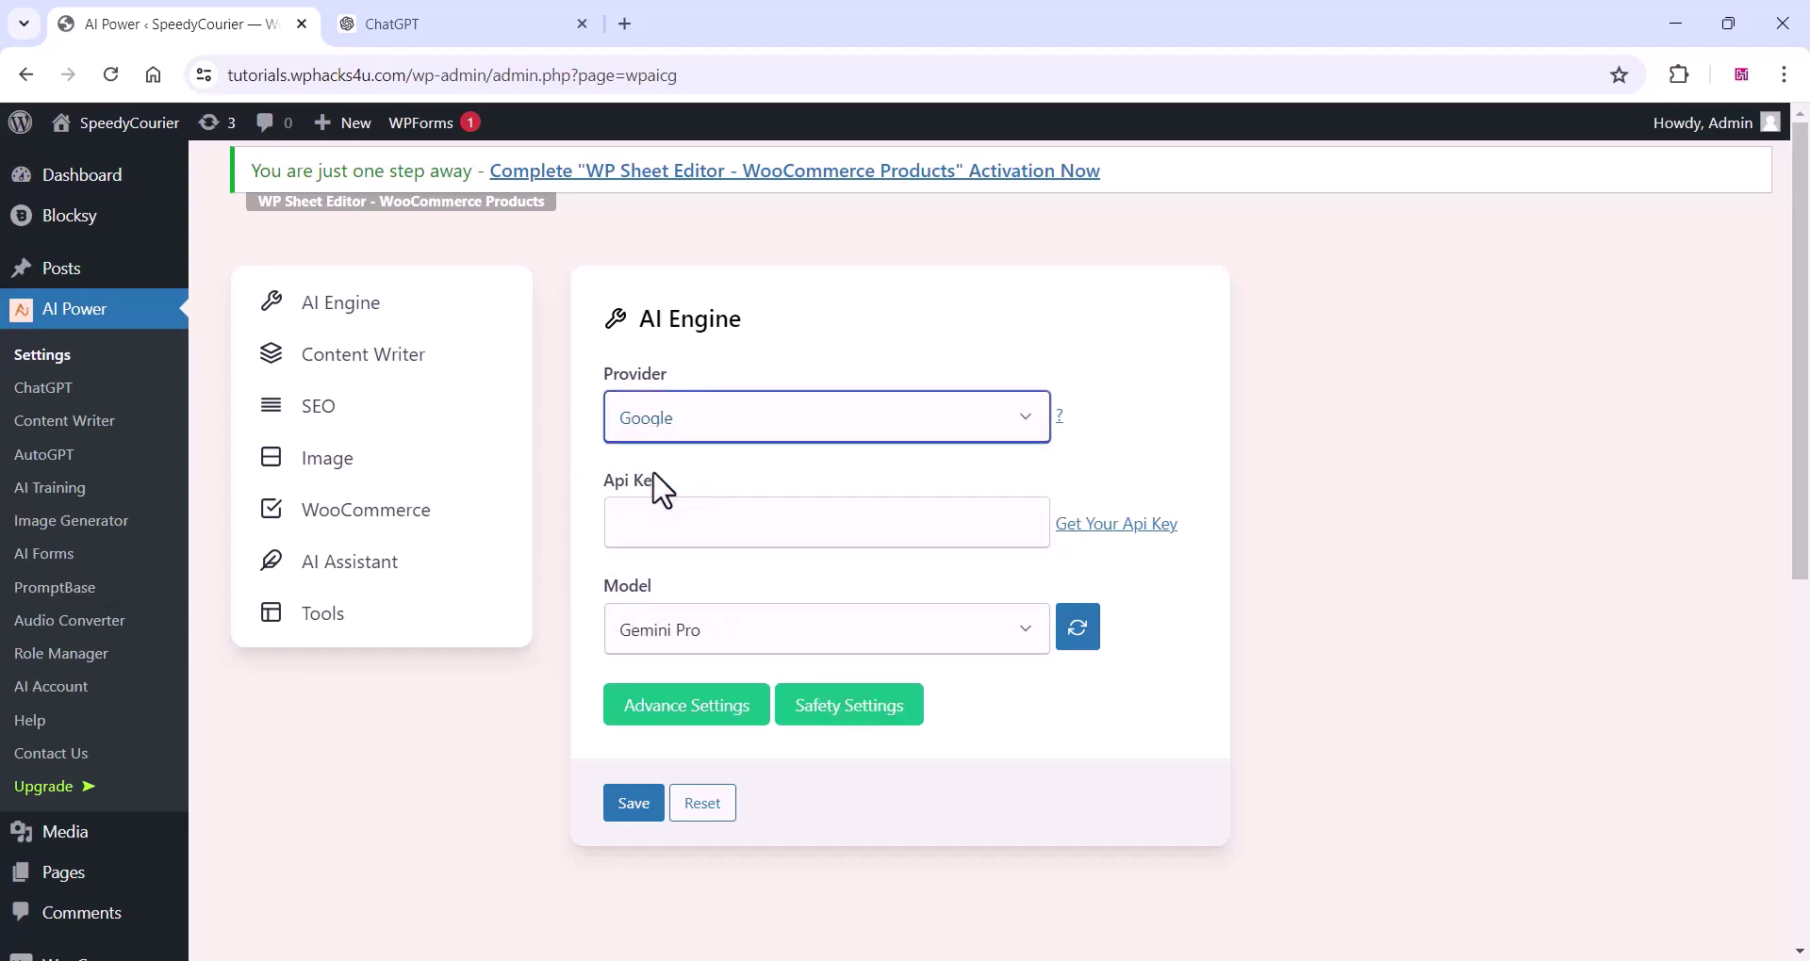
left_click(1131, 551)
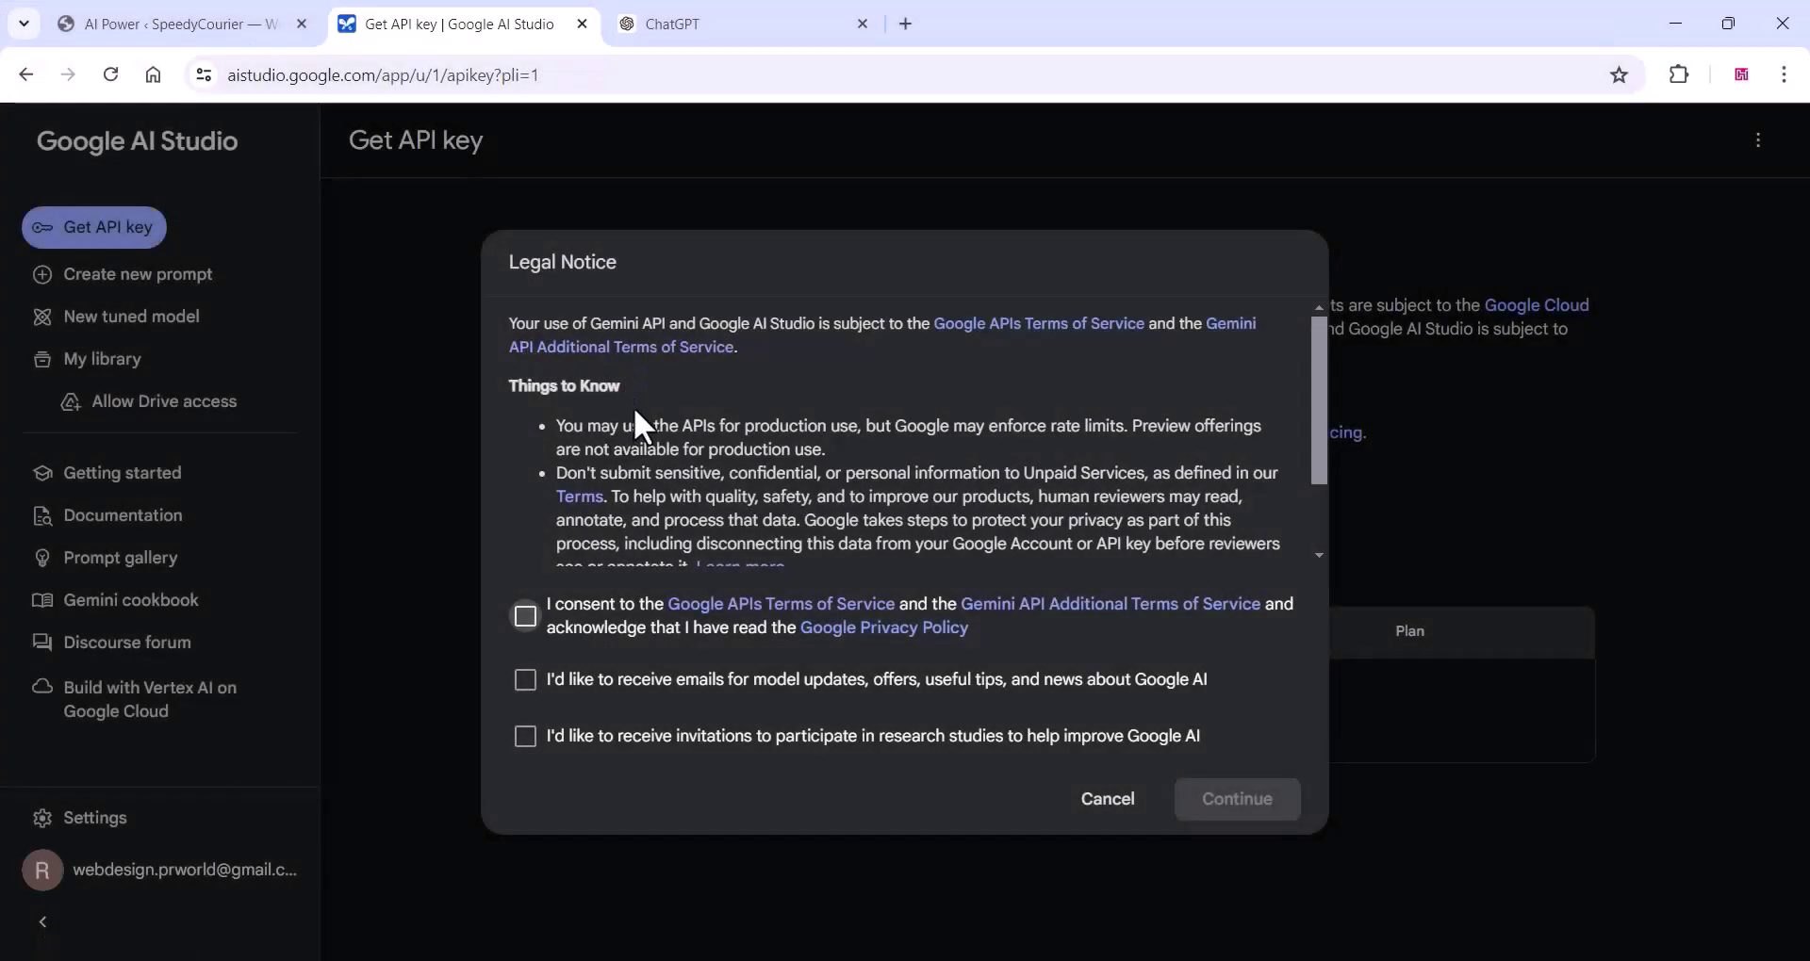
- Accept the Gemini API terms, opting in to update emails and research invitations
left_click(525, 626)
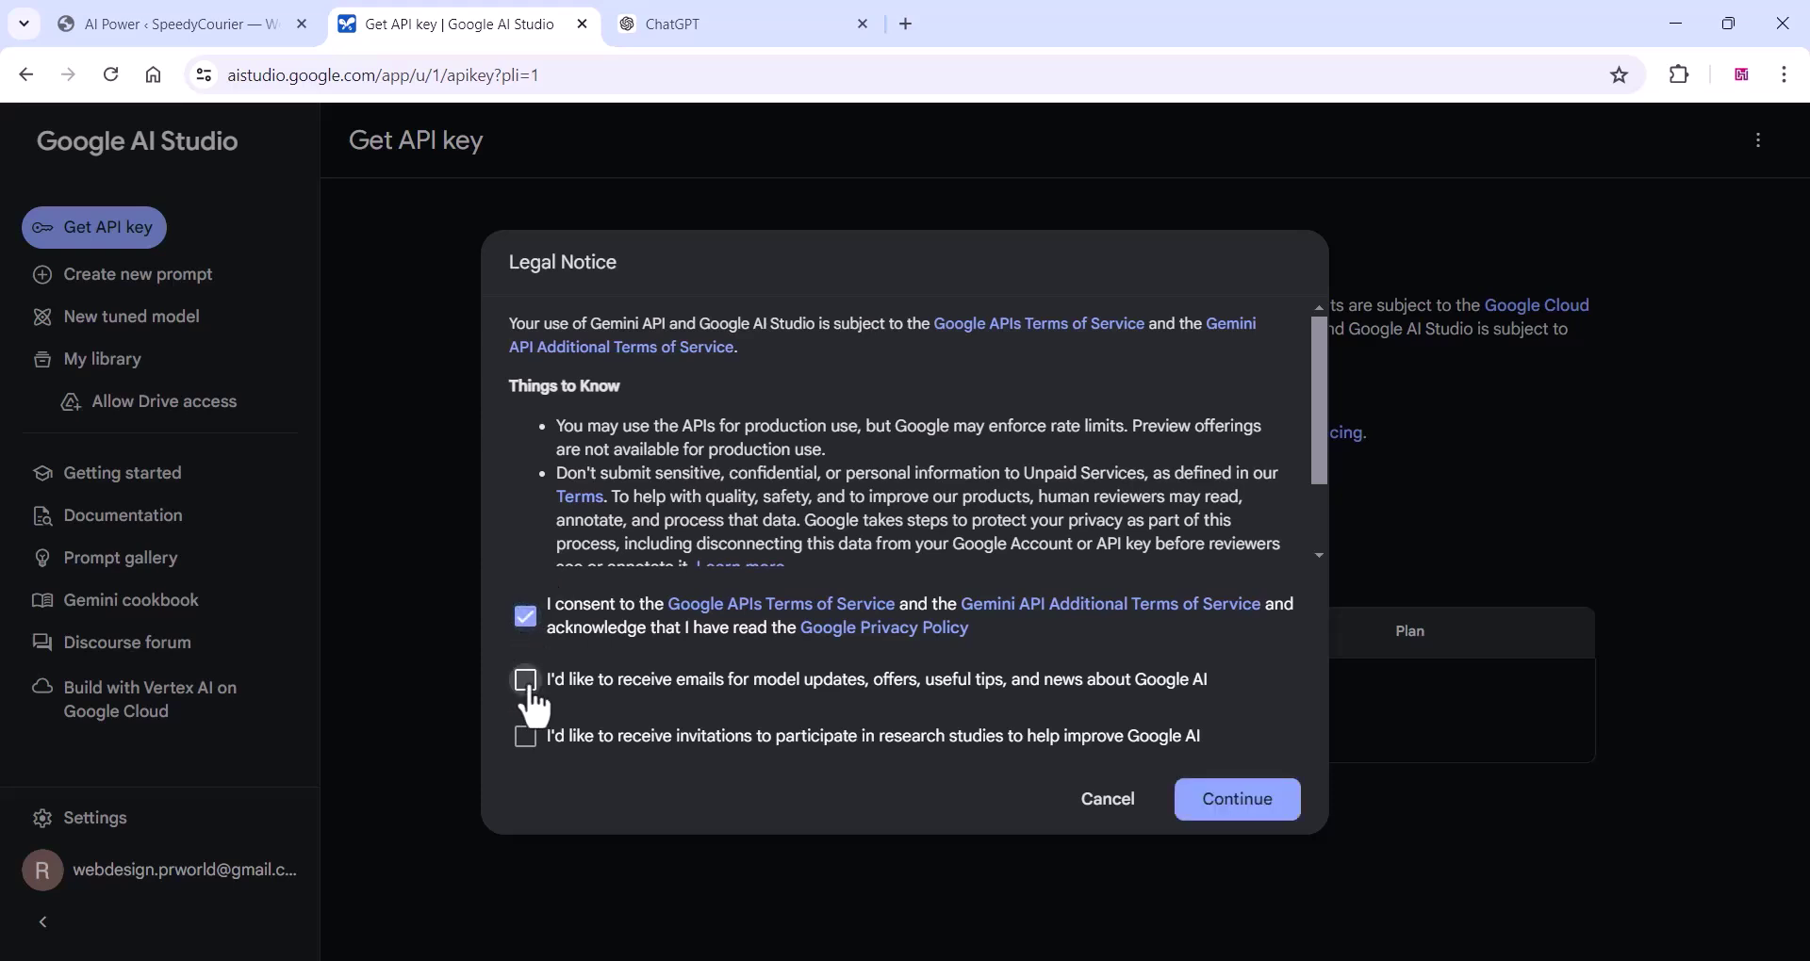
left_click(525, 679)
left_click(525, 737)
left_click(1210, 806)
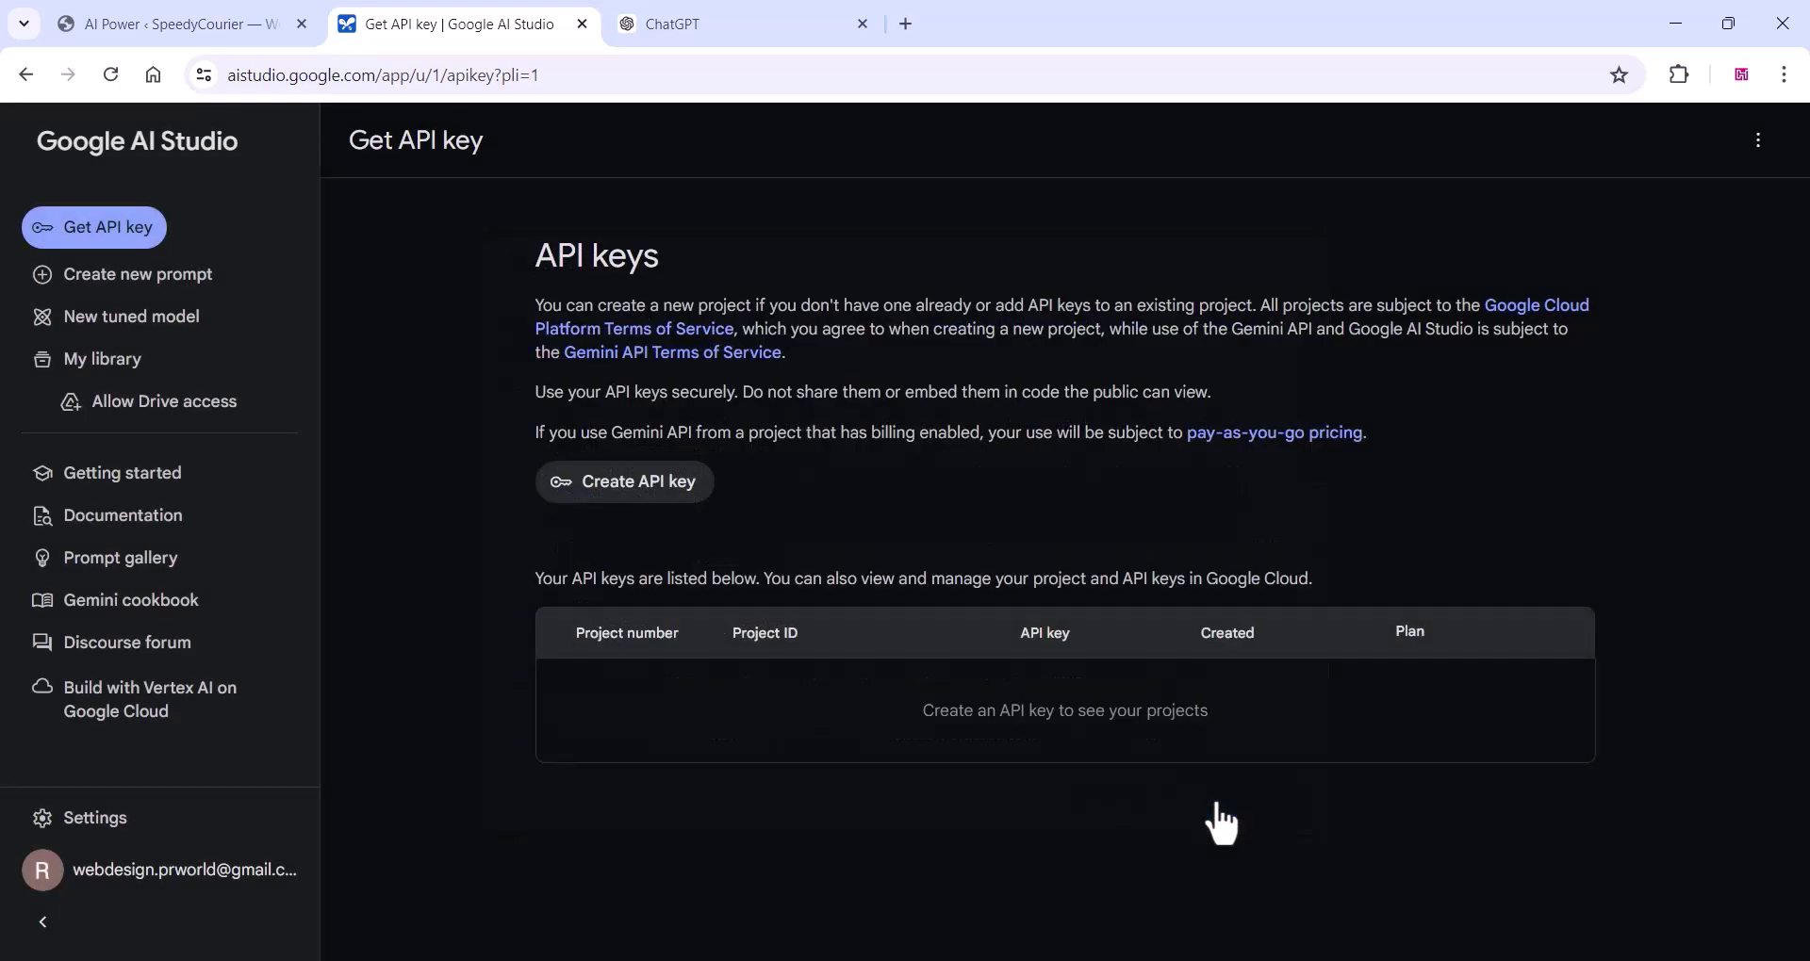
- Create an API key in a new project, copy it, and return to AI Power settings
left_click(648, 498)
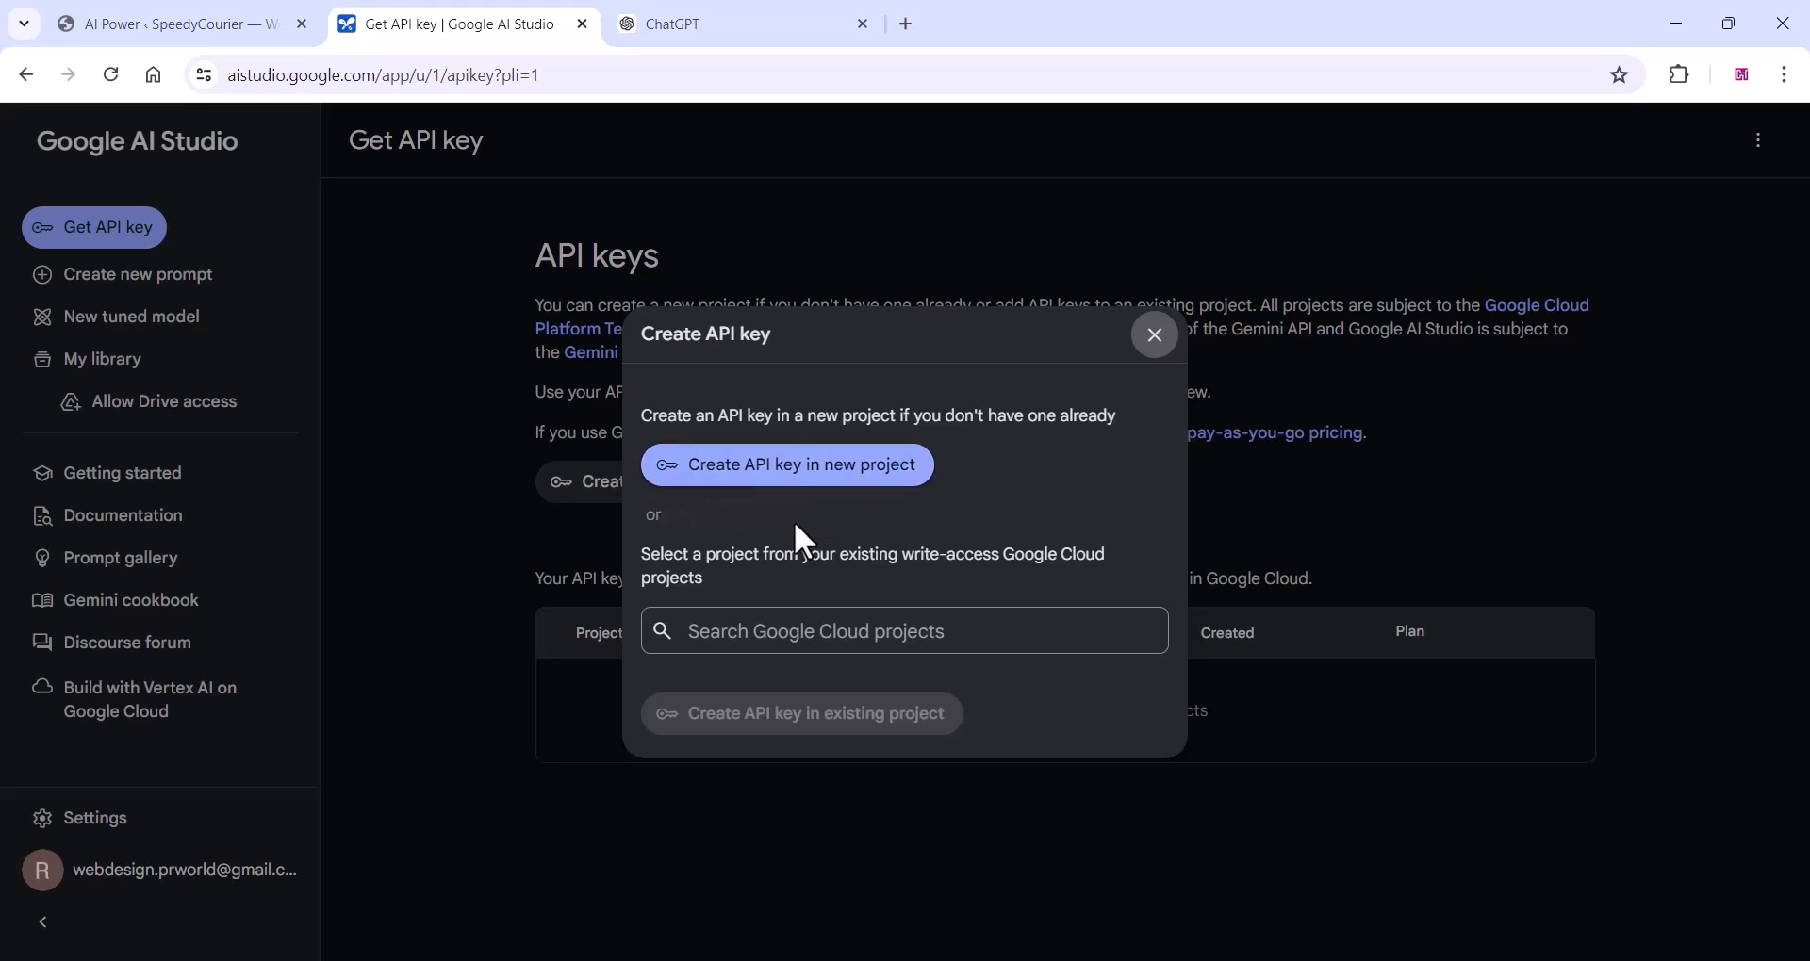
left_click(736, 473)
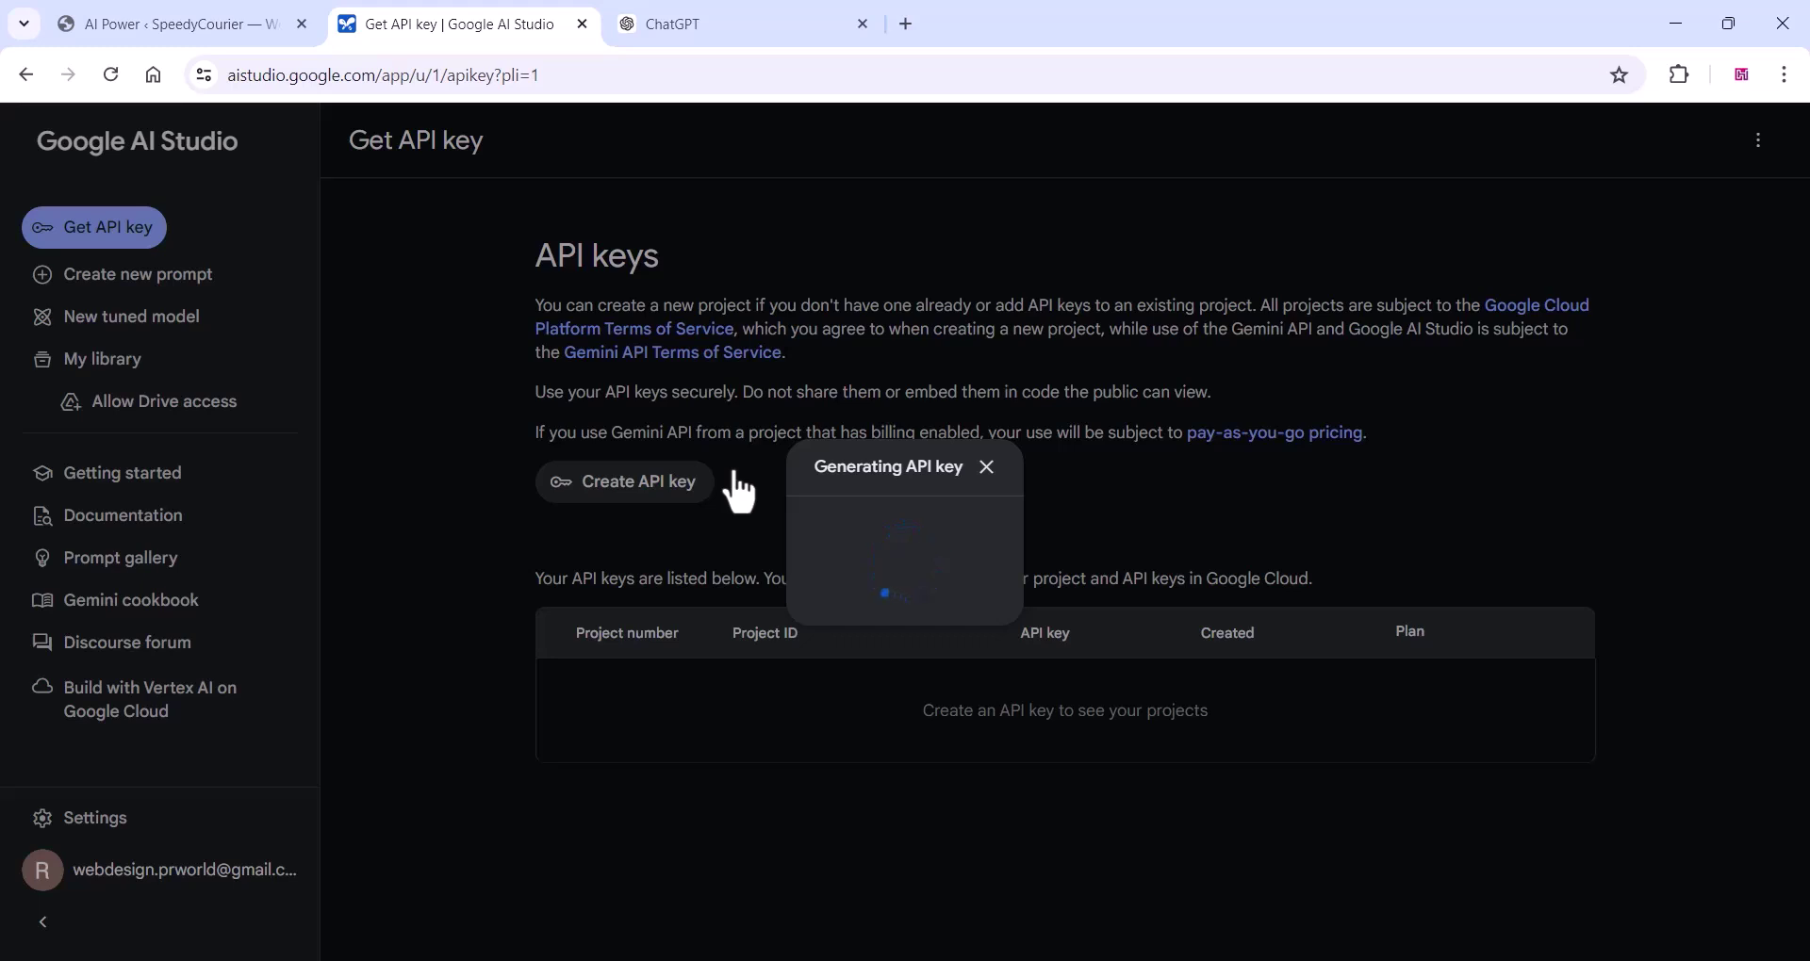
left_click(936, 587)
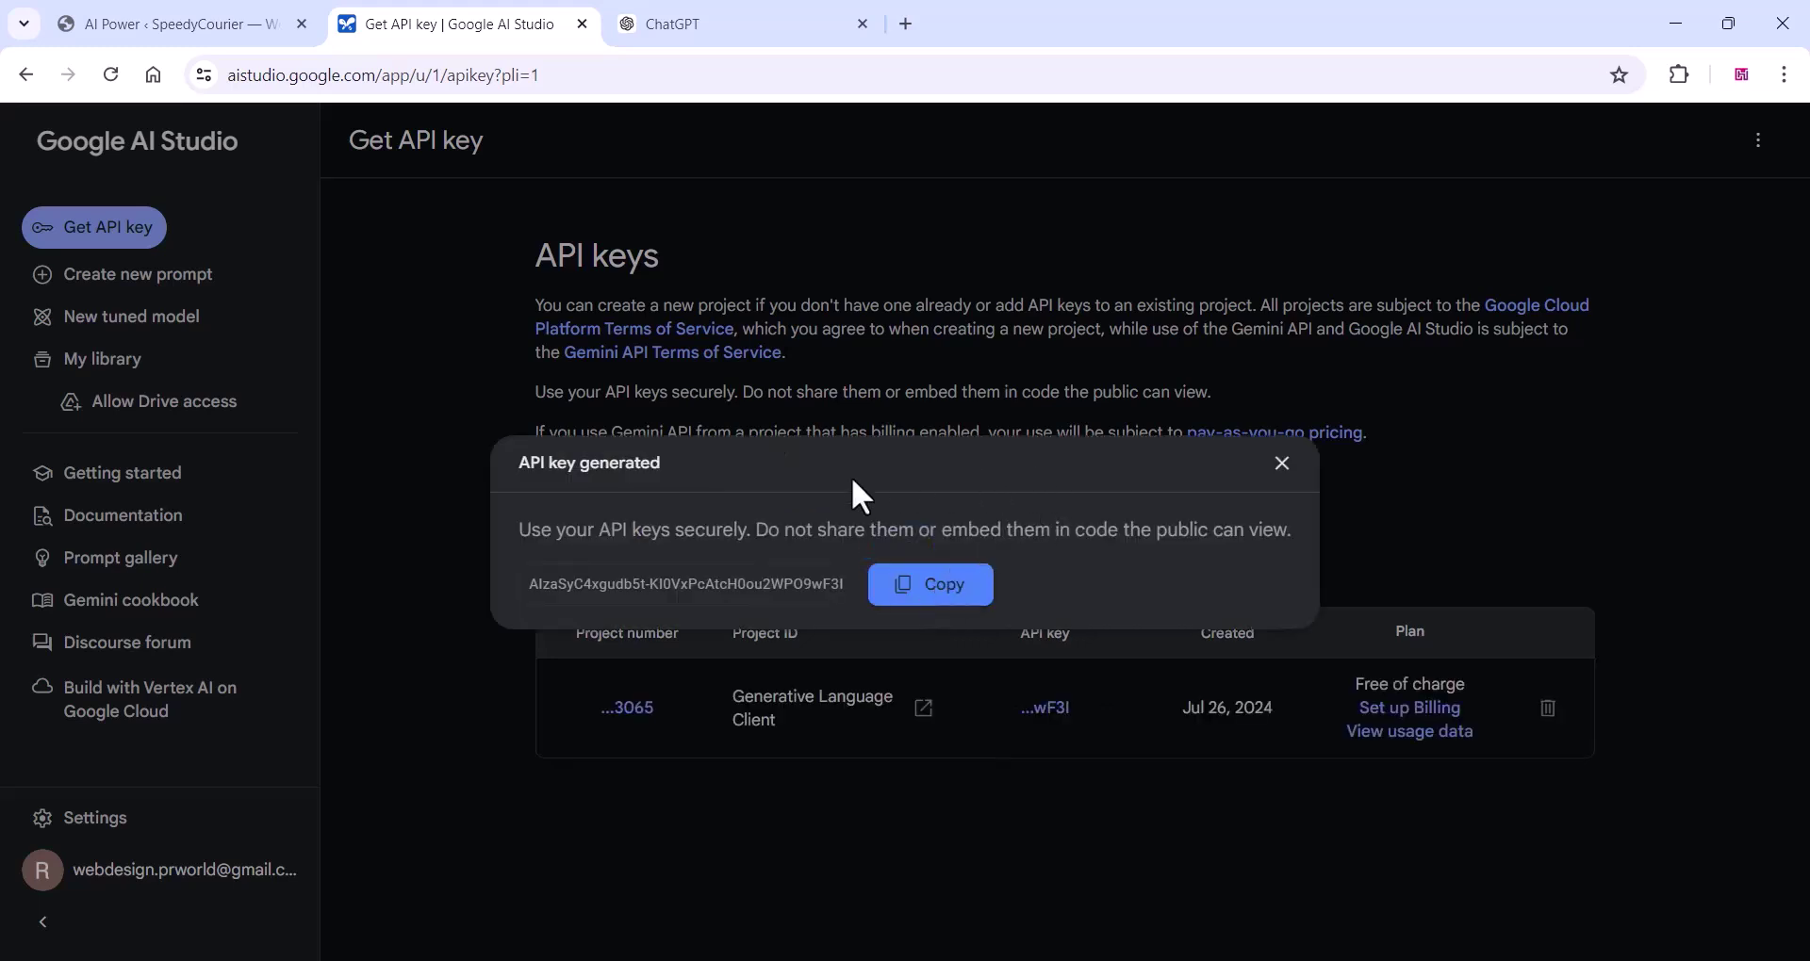
left_click(178, 26)
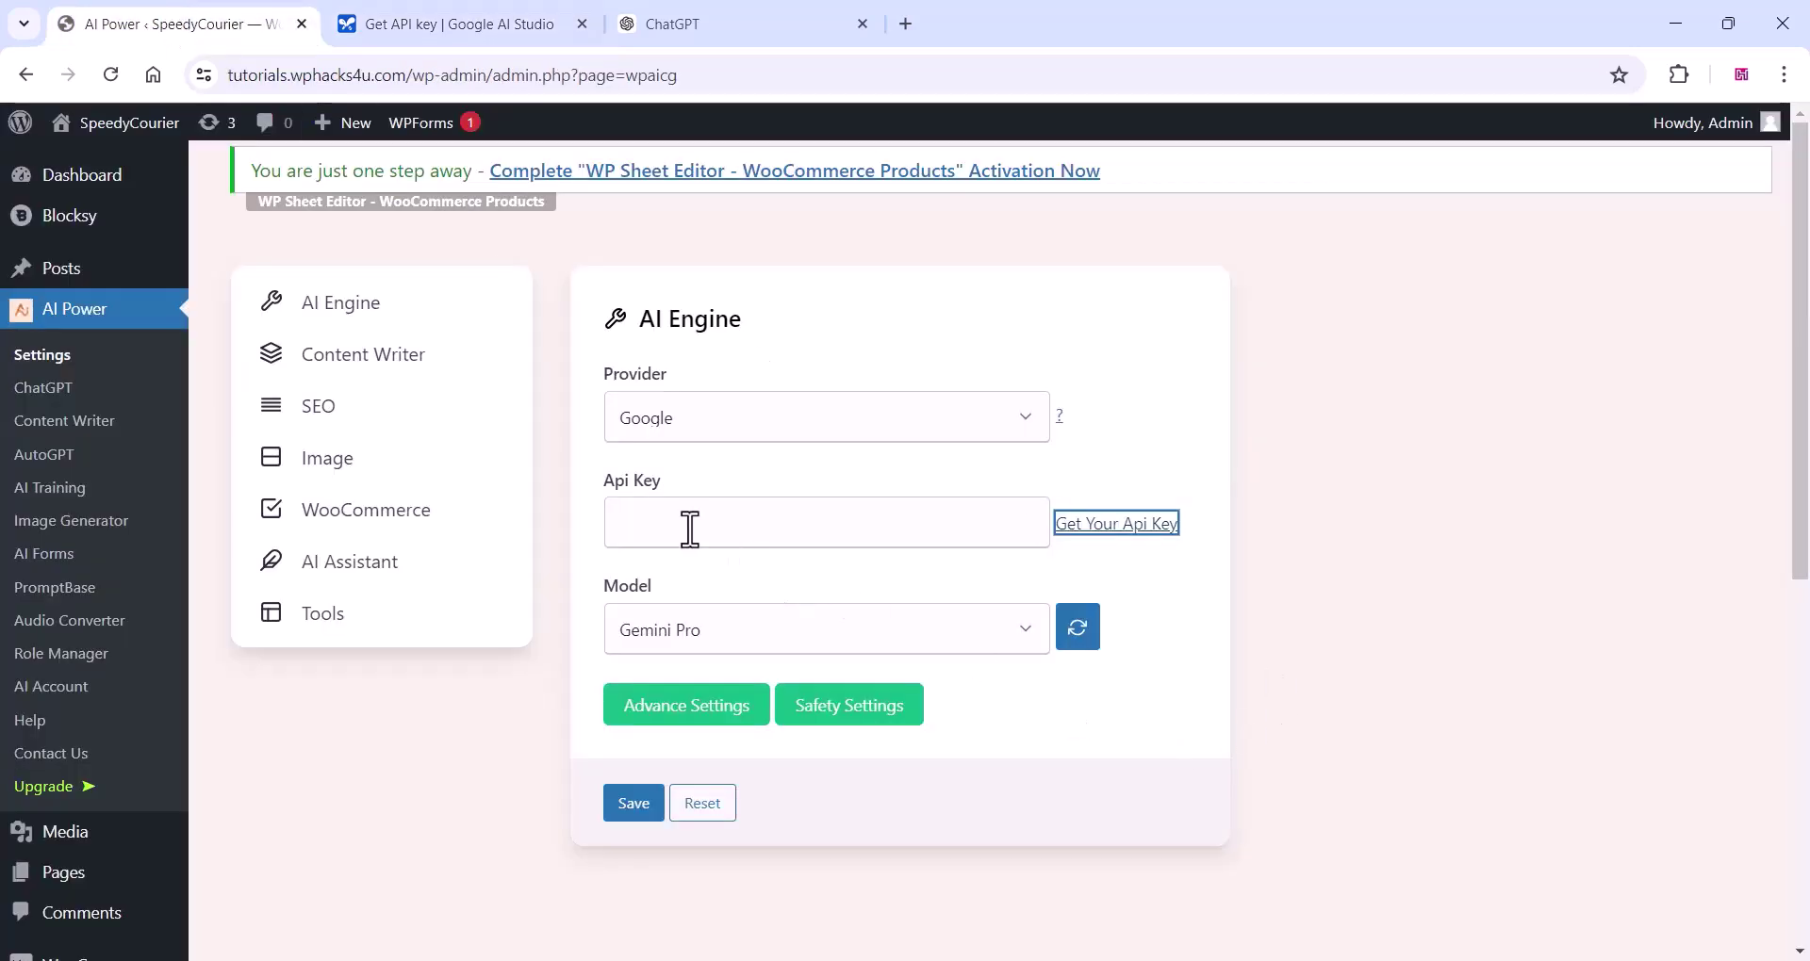
- Paste the Google Gemini API key into the Api Key field and save the settings
left_click(652, 525)
right_click(652, 525)
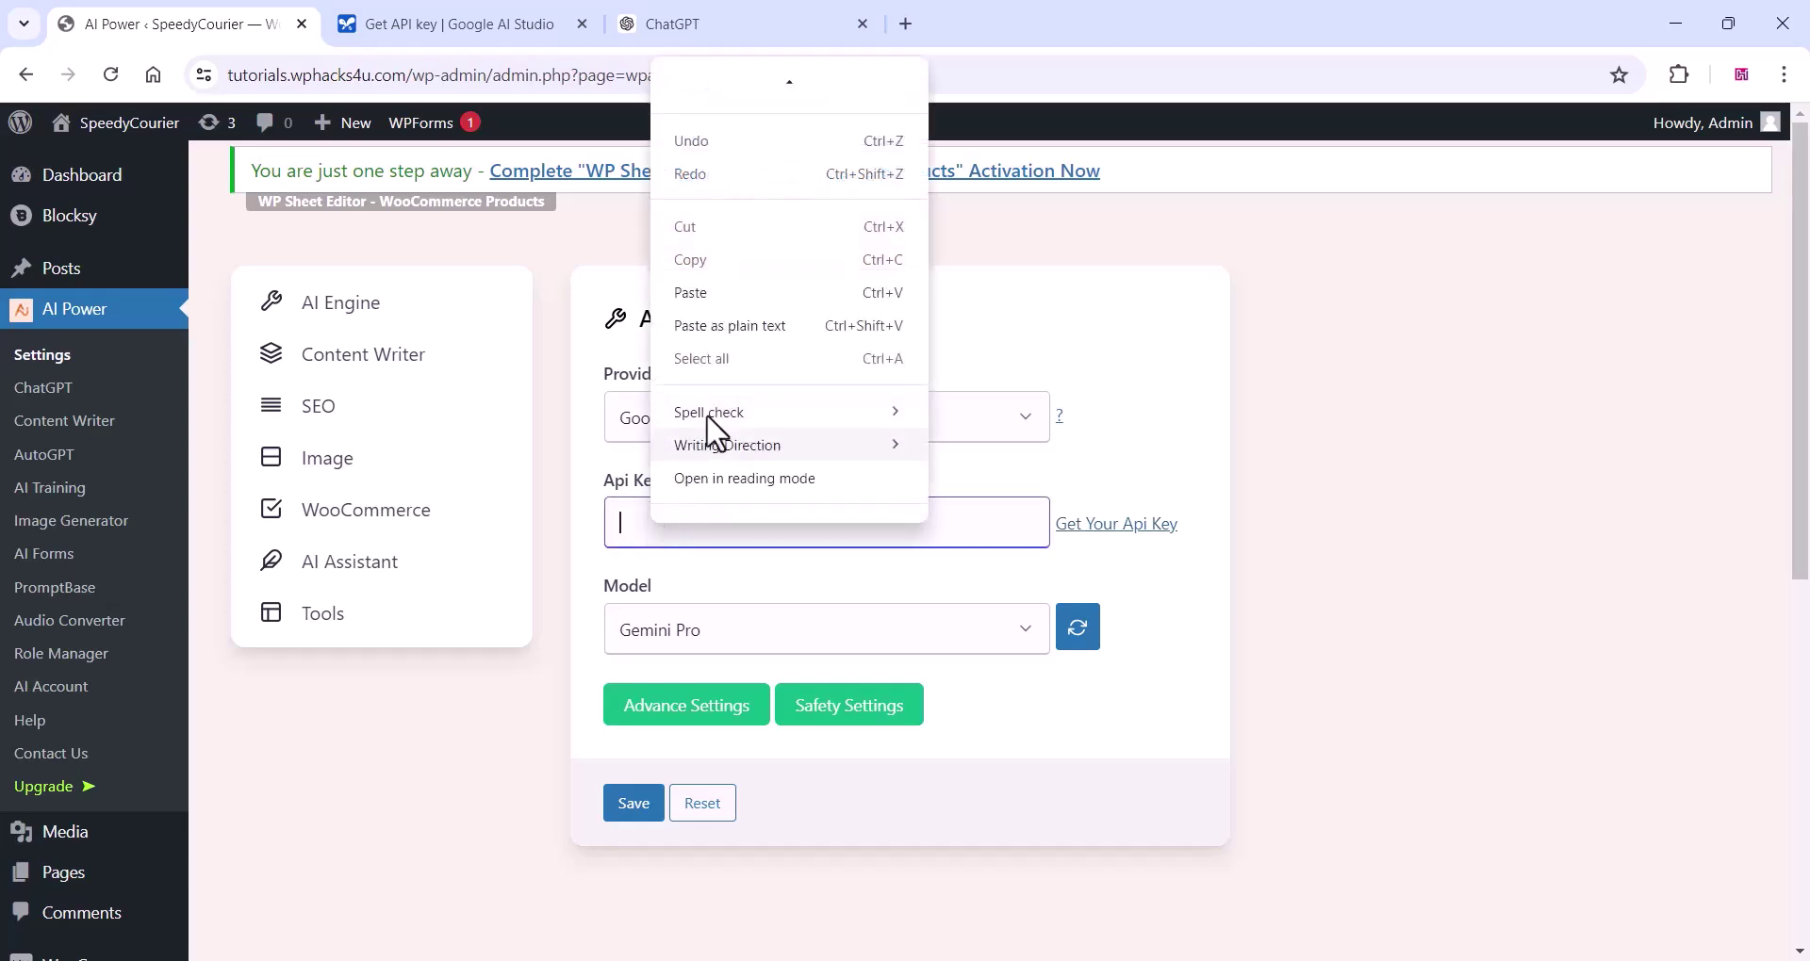
left_click(702, 293)
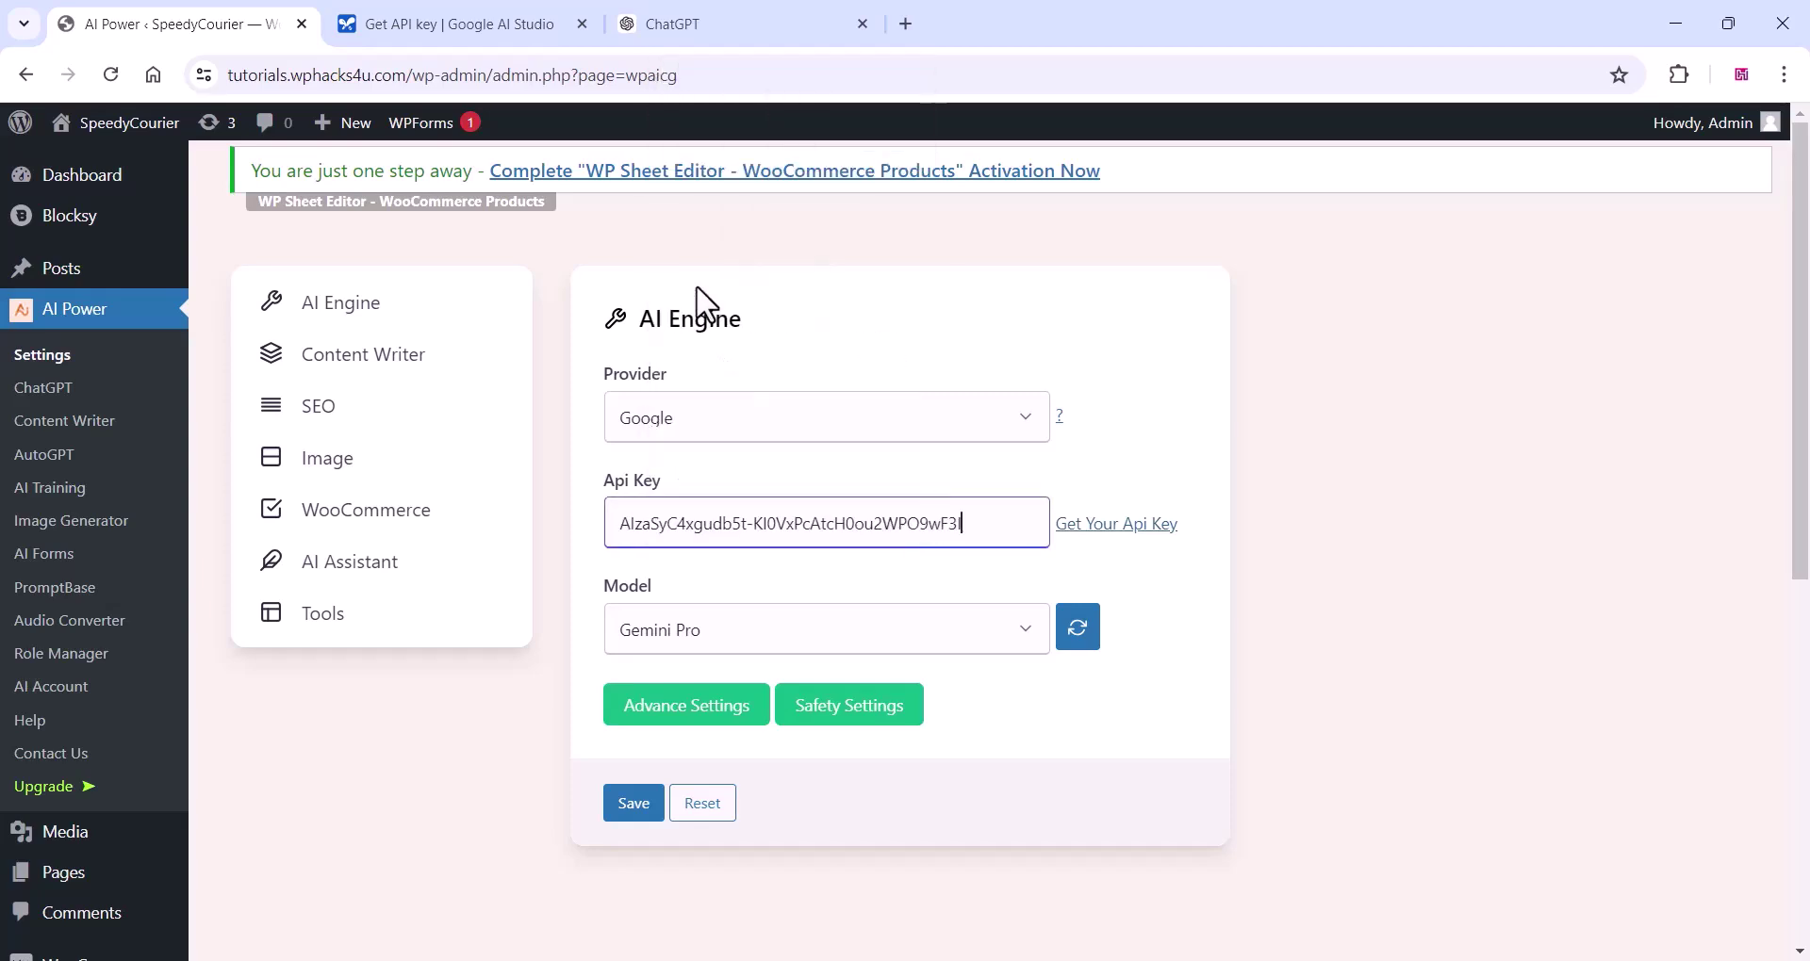
left_click(634, 804)
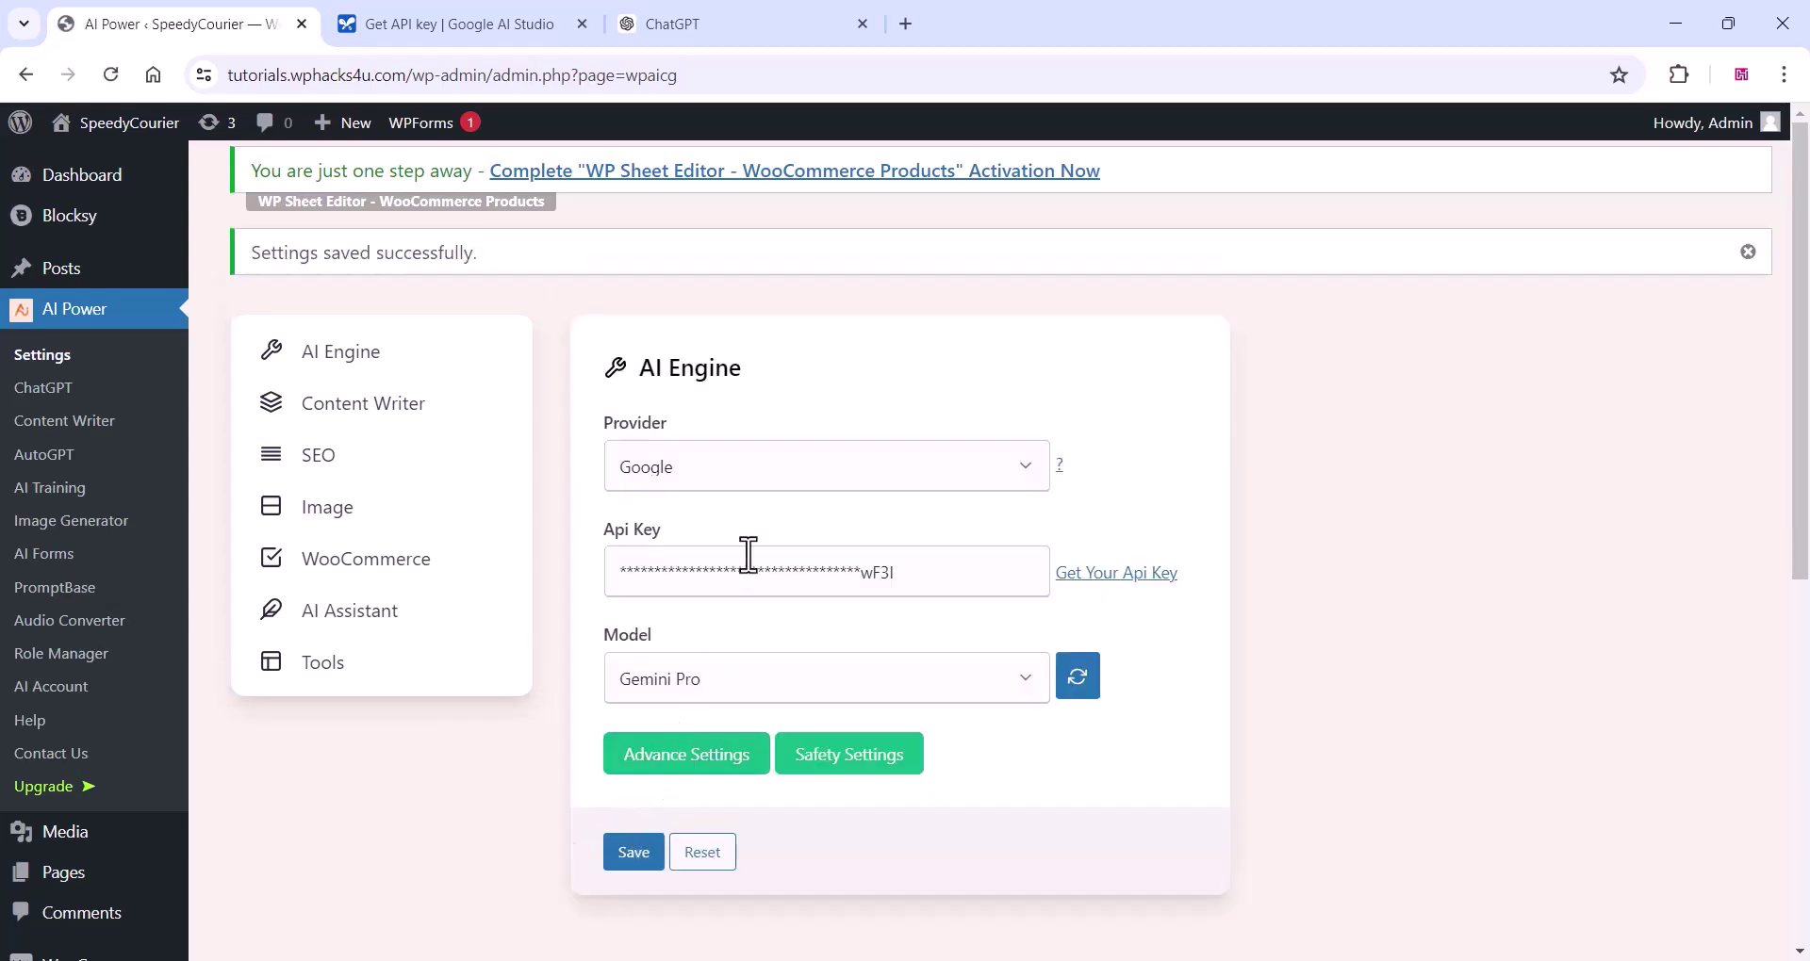
- Expand Advance Settings and look through the generation options
left_click(687, 775)
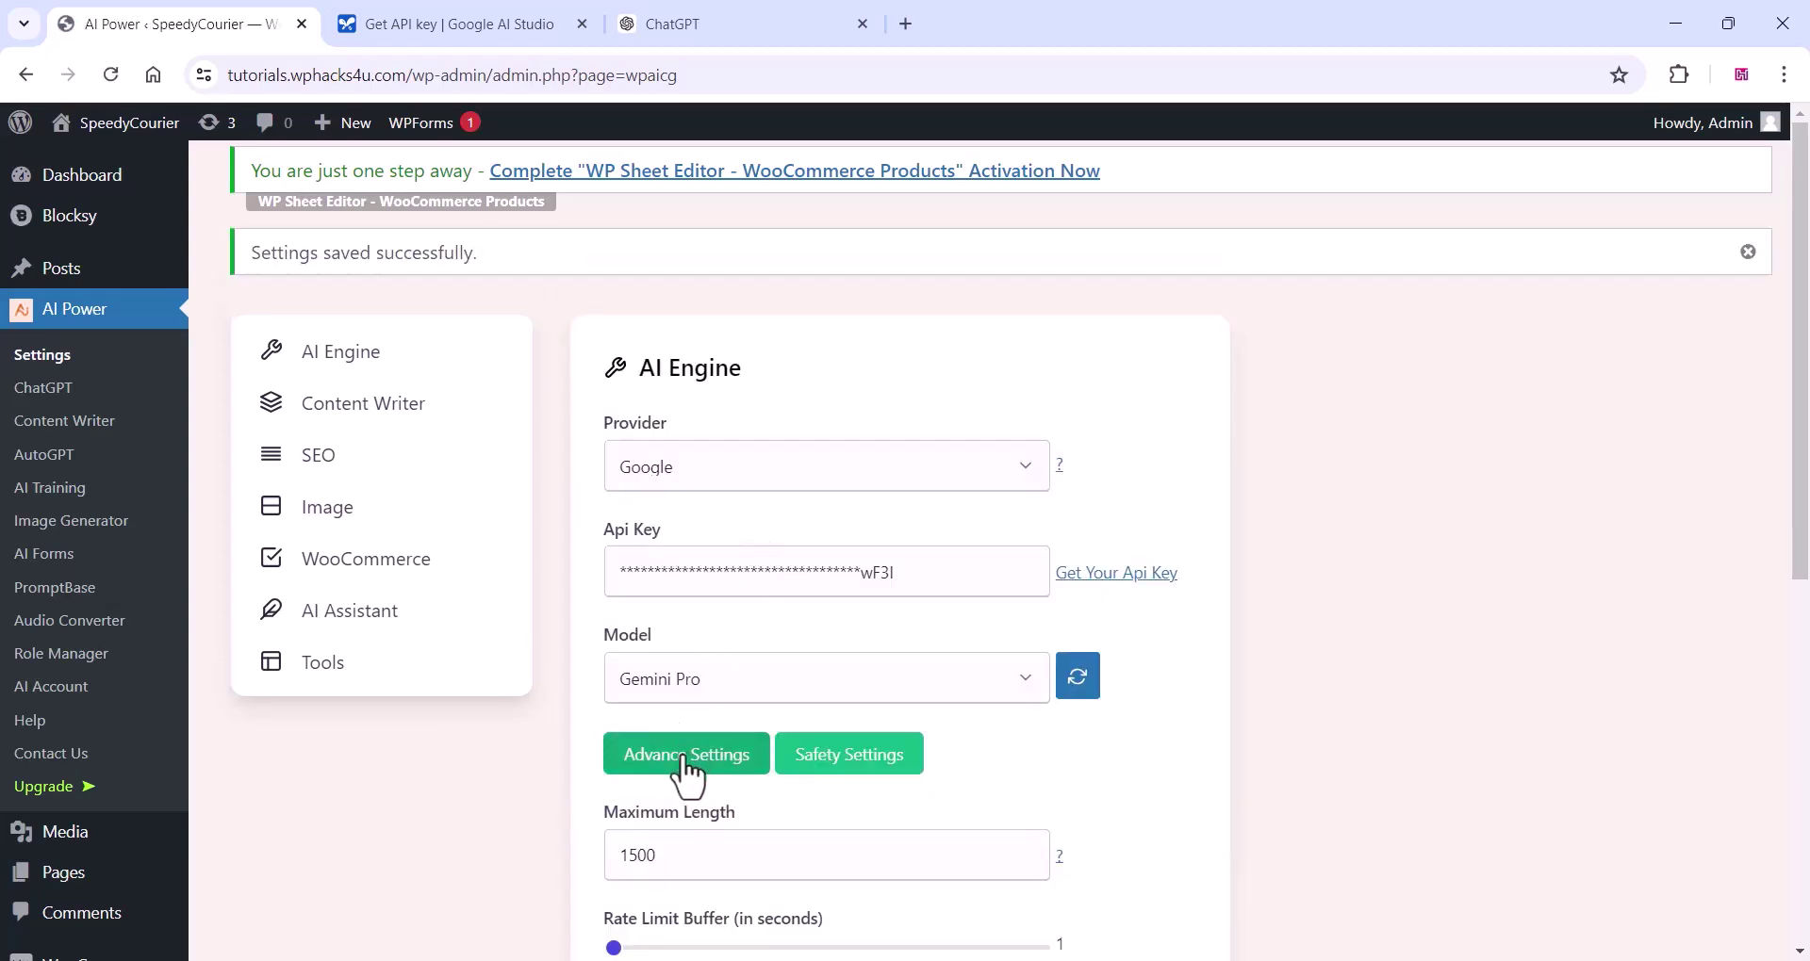
scroll(687, 774, "down", 7)
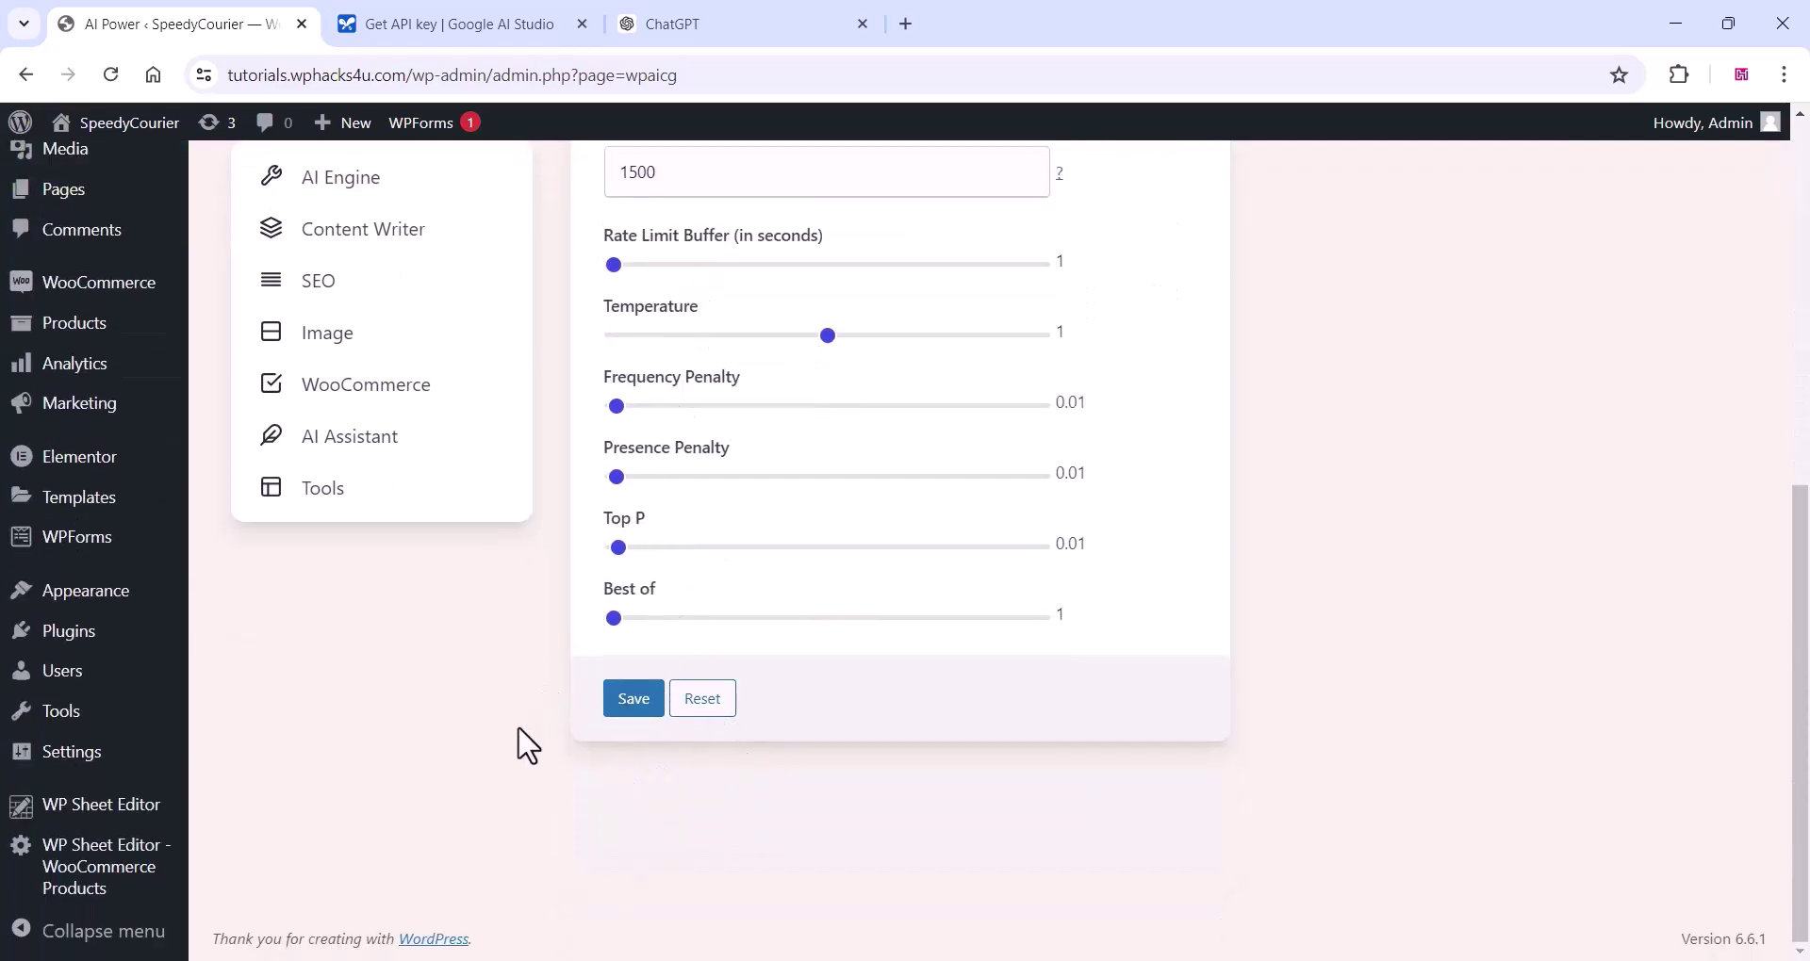
mouse_move(228, 631)
scroll(235, 637, "up", 4)
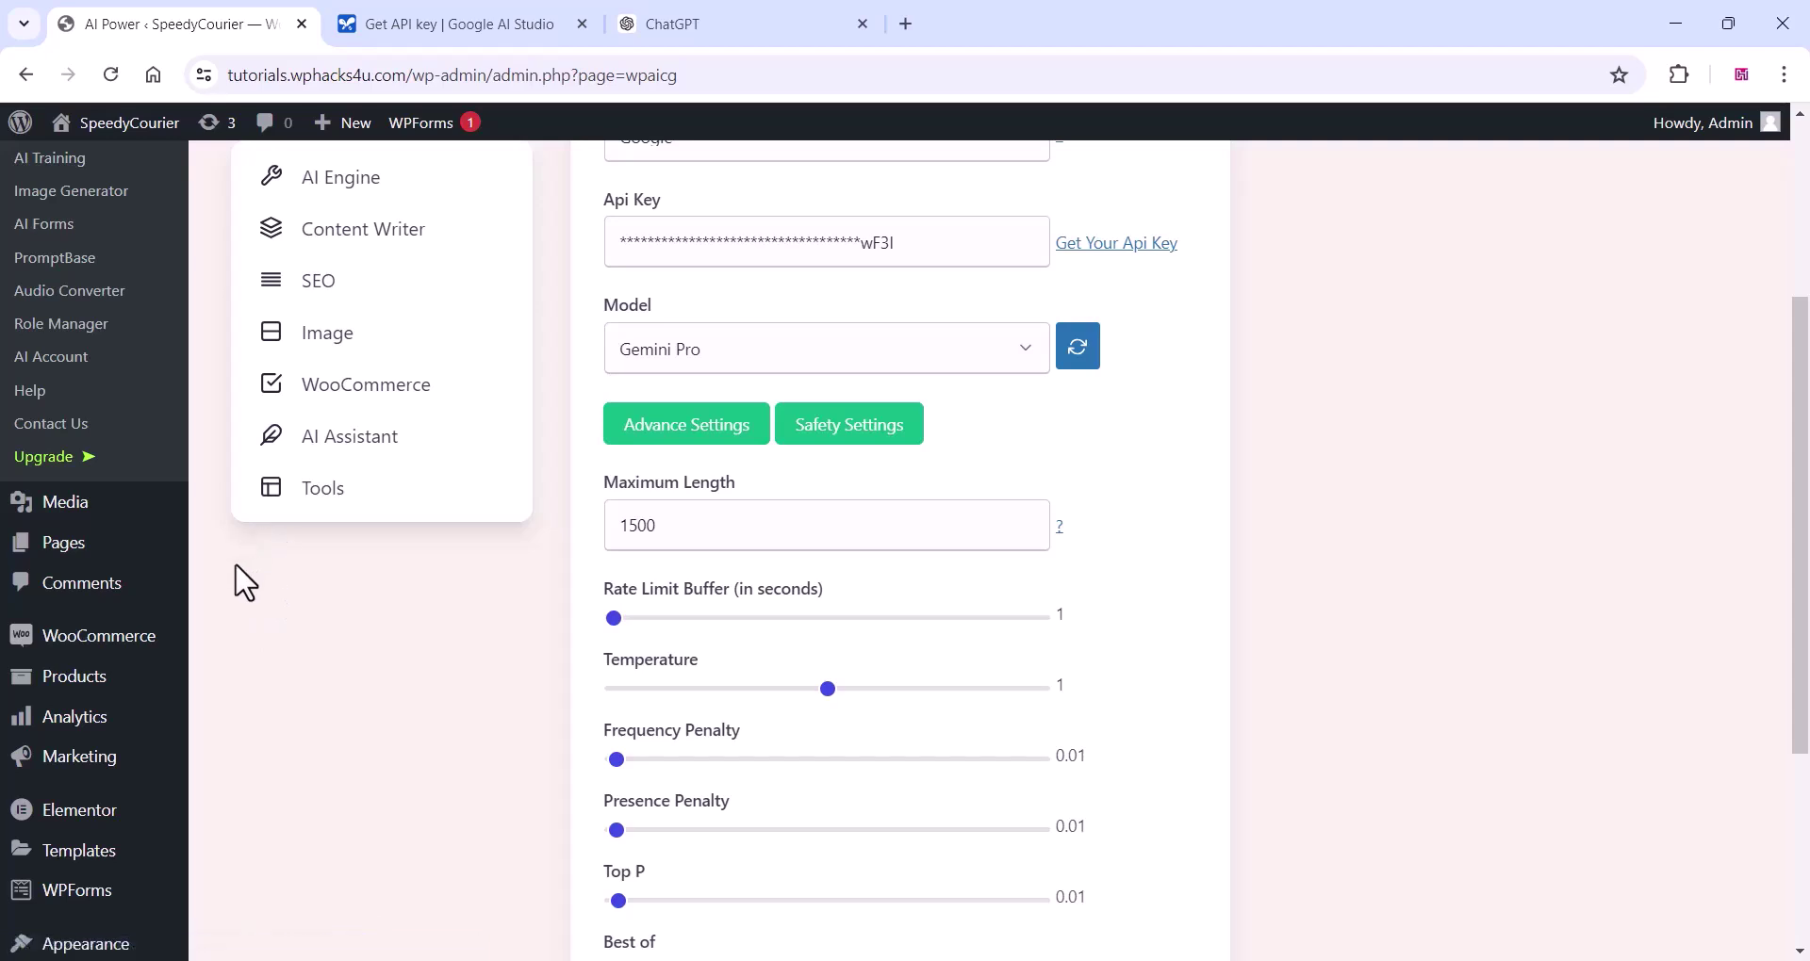
scroll(247, 603, "up", 1)
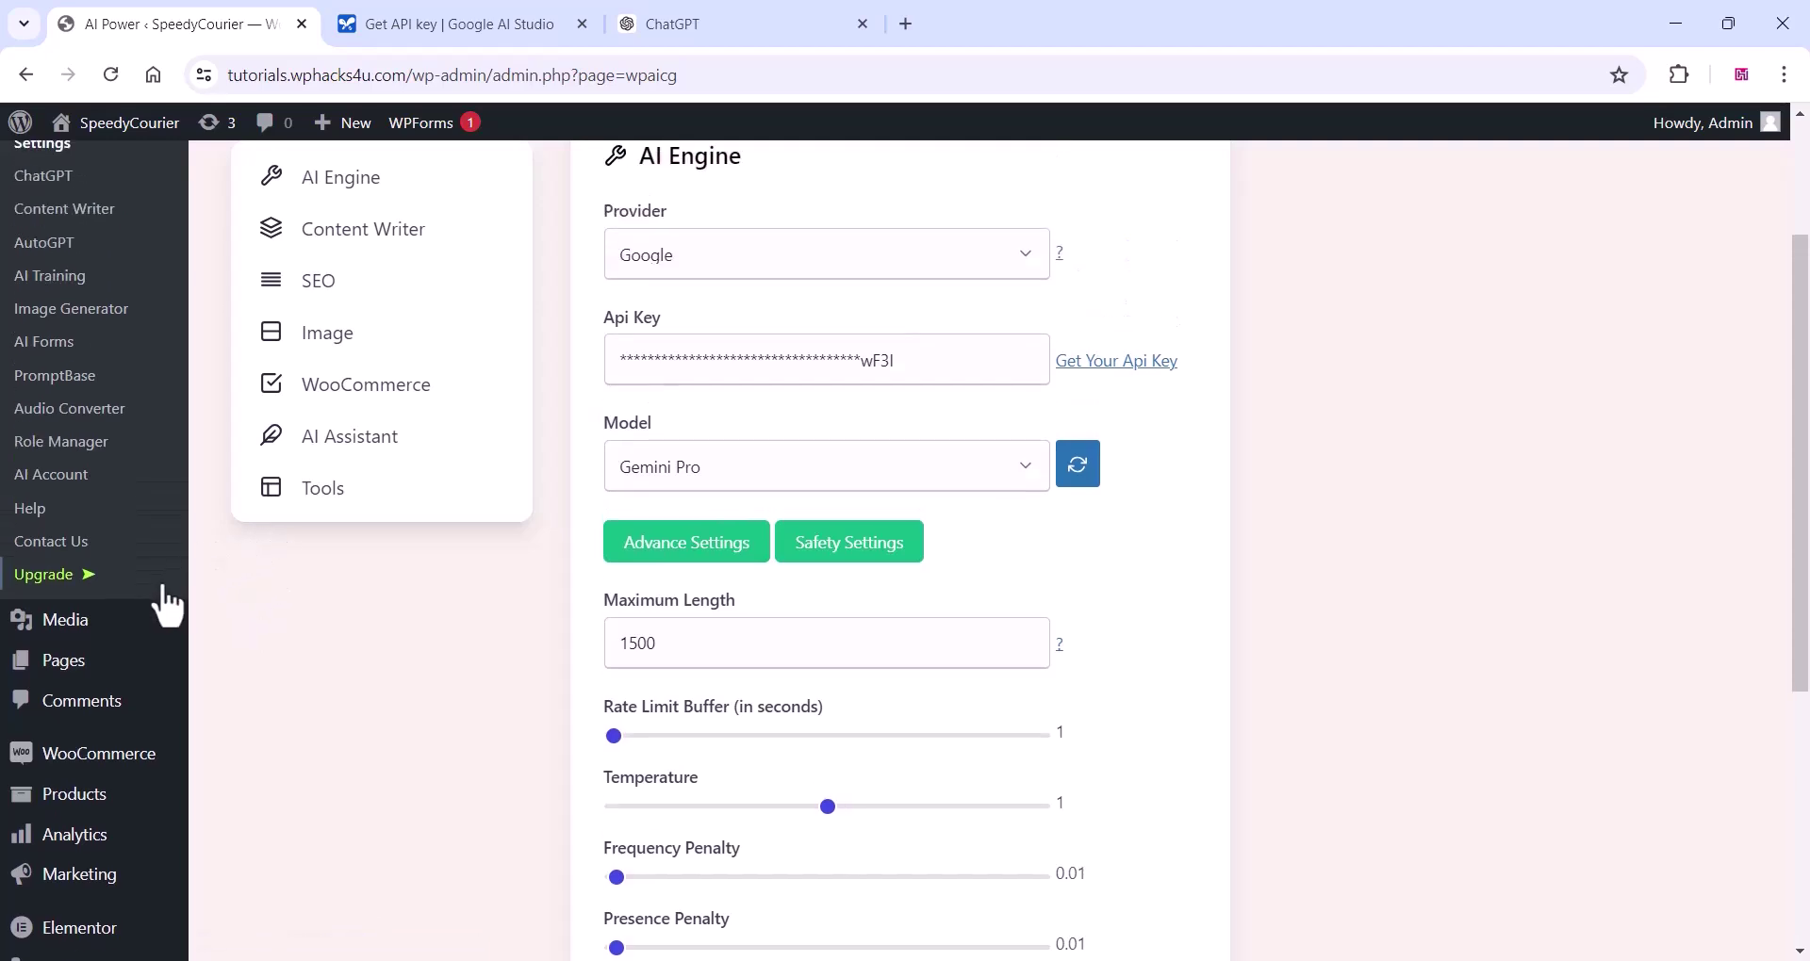
- Go to All Products and open the Spark Basketball Shoes draft for editing
mouse_move(149, 799)
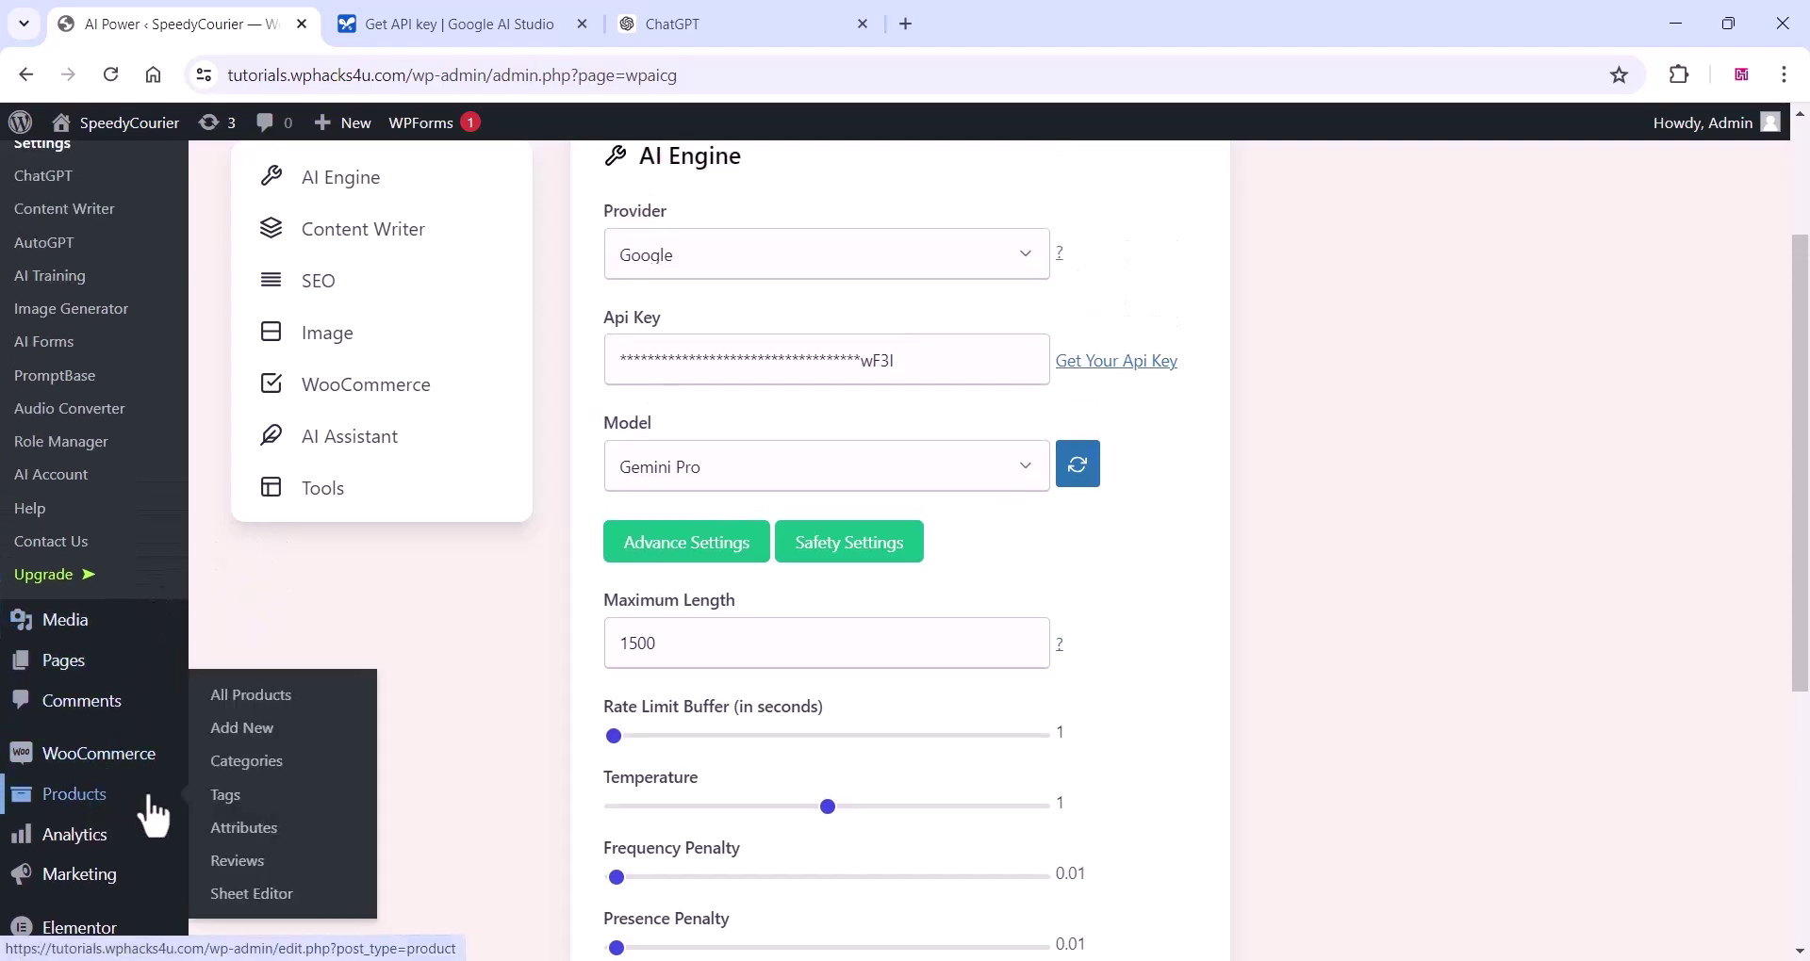
left_click(252, 698)
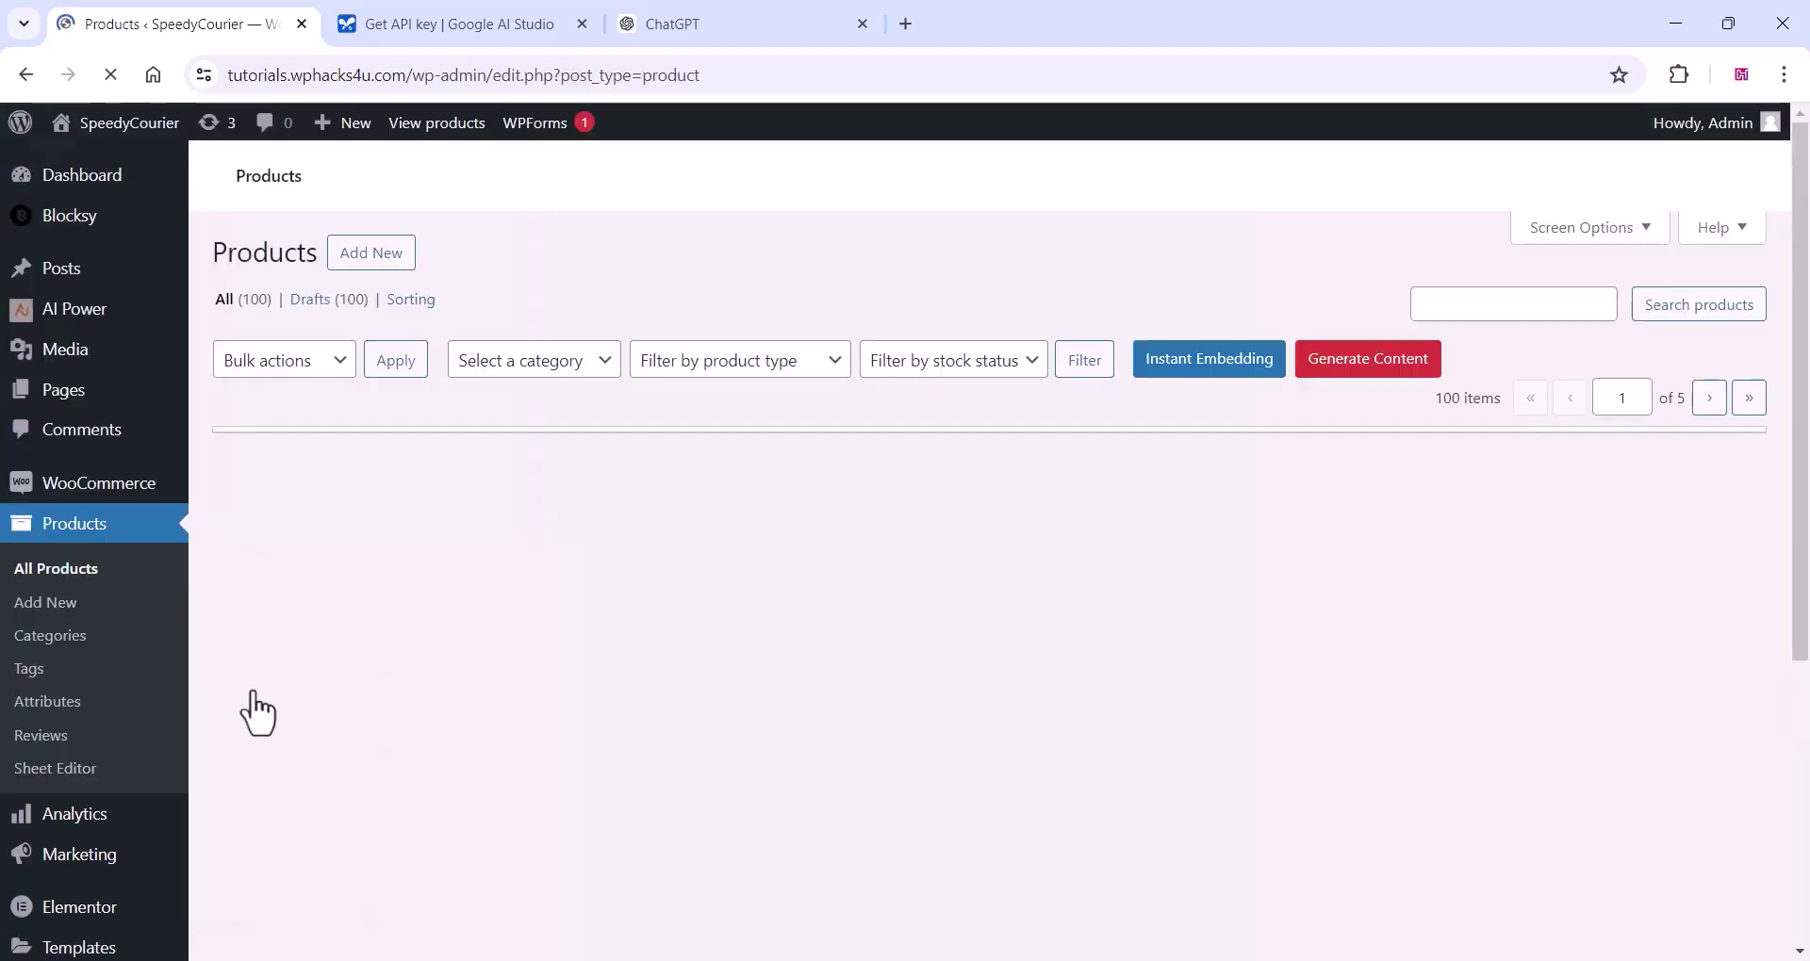
scroll(557, 507, "down", 5)
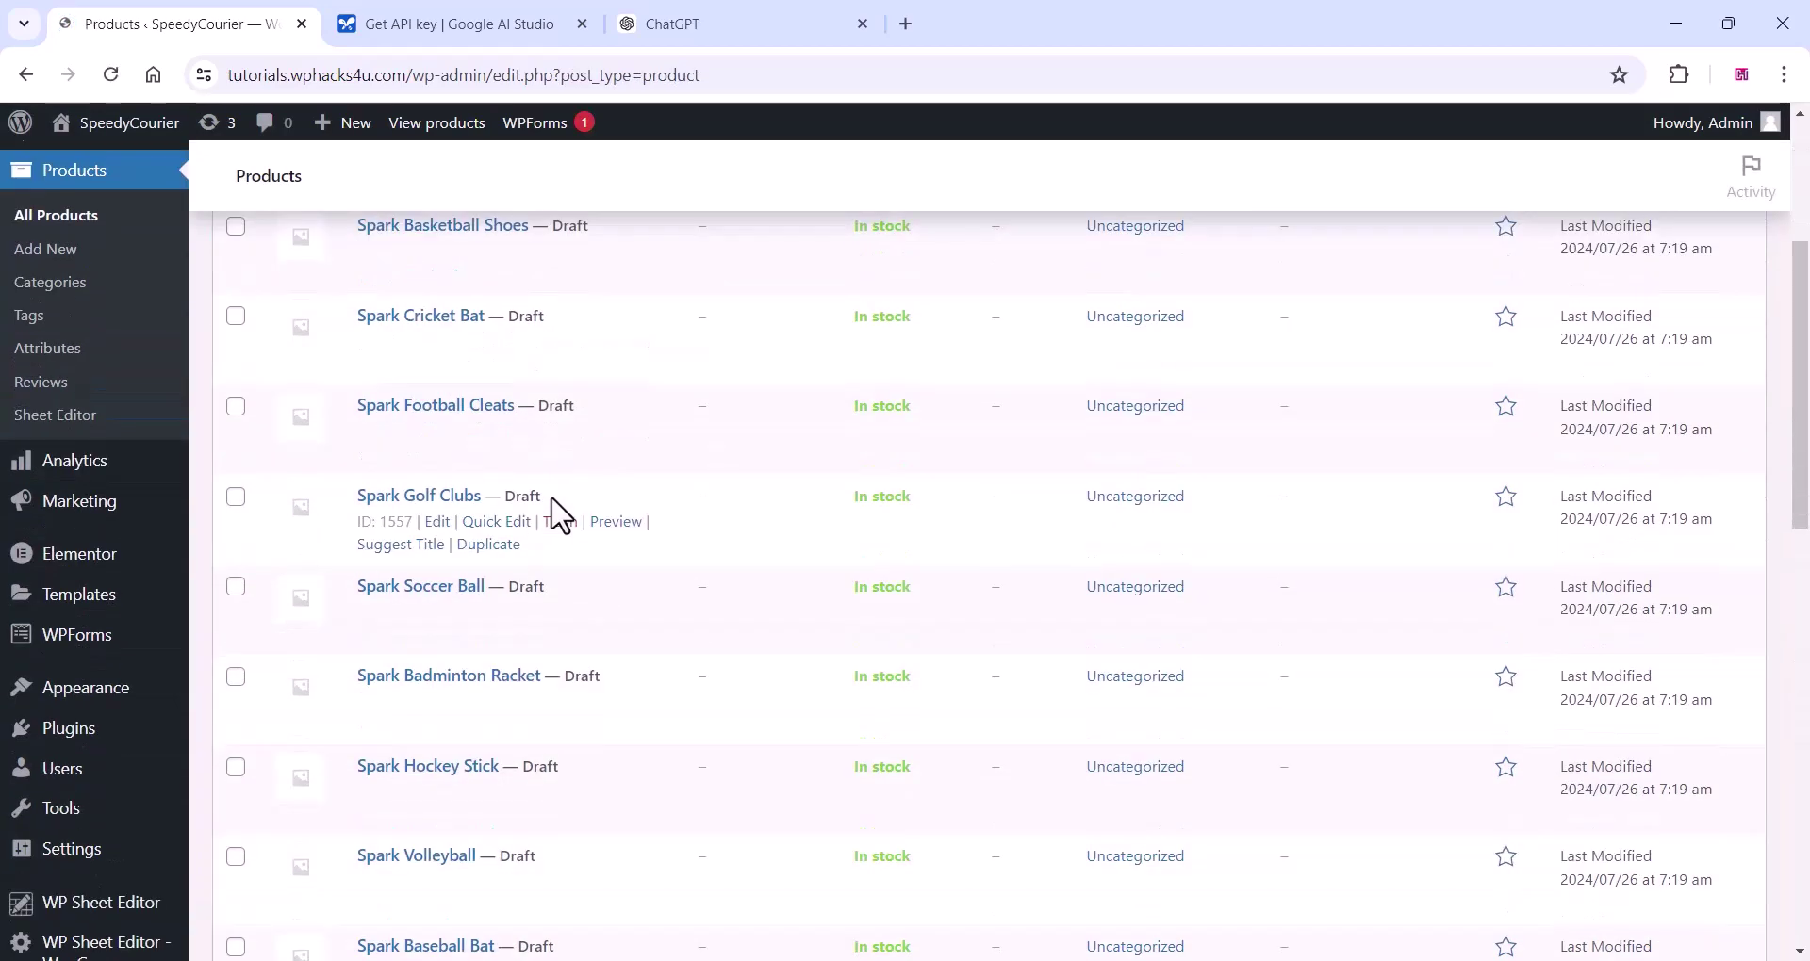
scroll(553, 517, "up", 4)
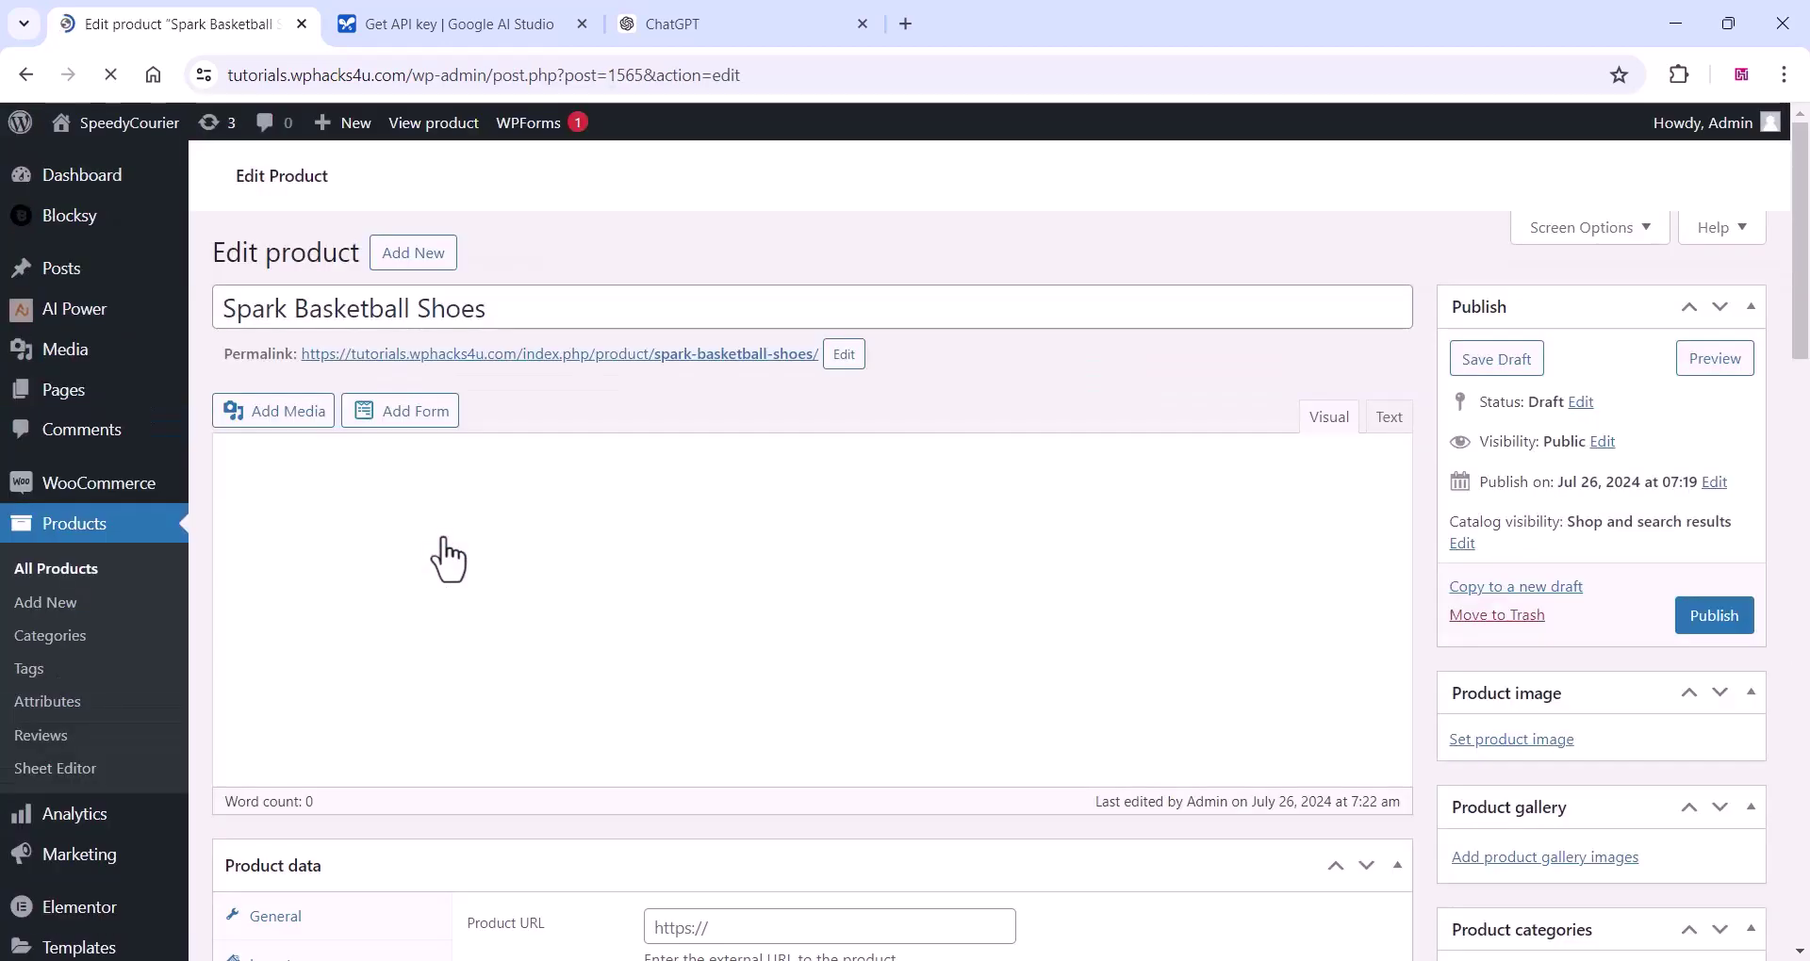
- In AI Power, tick title, full and short description, tags and meta description
scroll(449, 561, "down", 2)
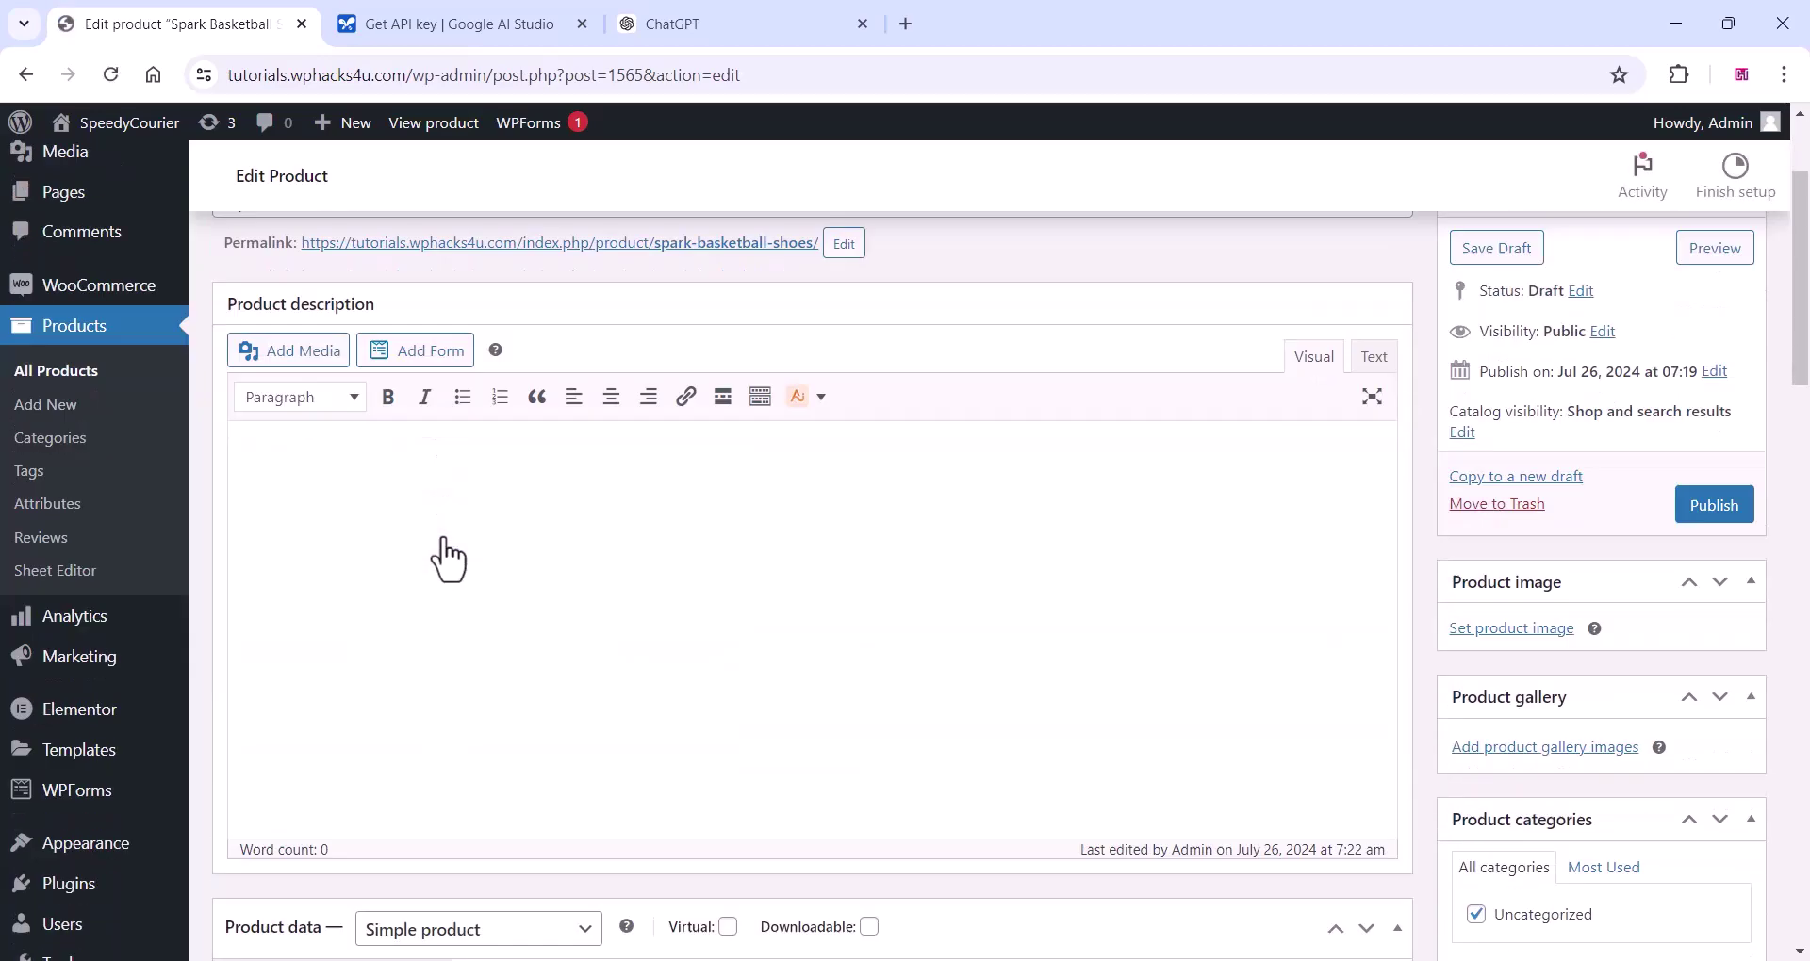
scroll(448, 561, "down", 10)
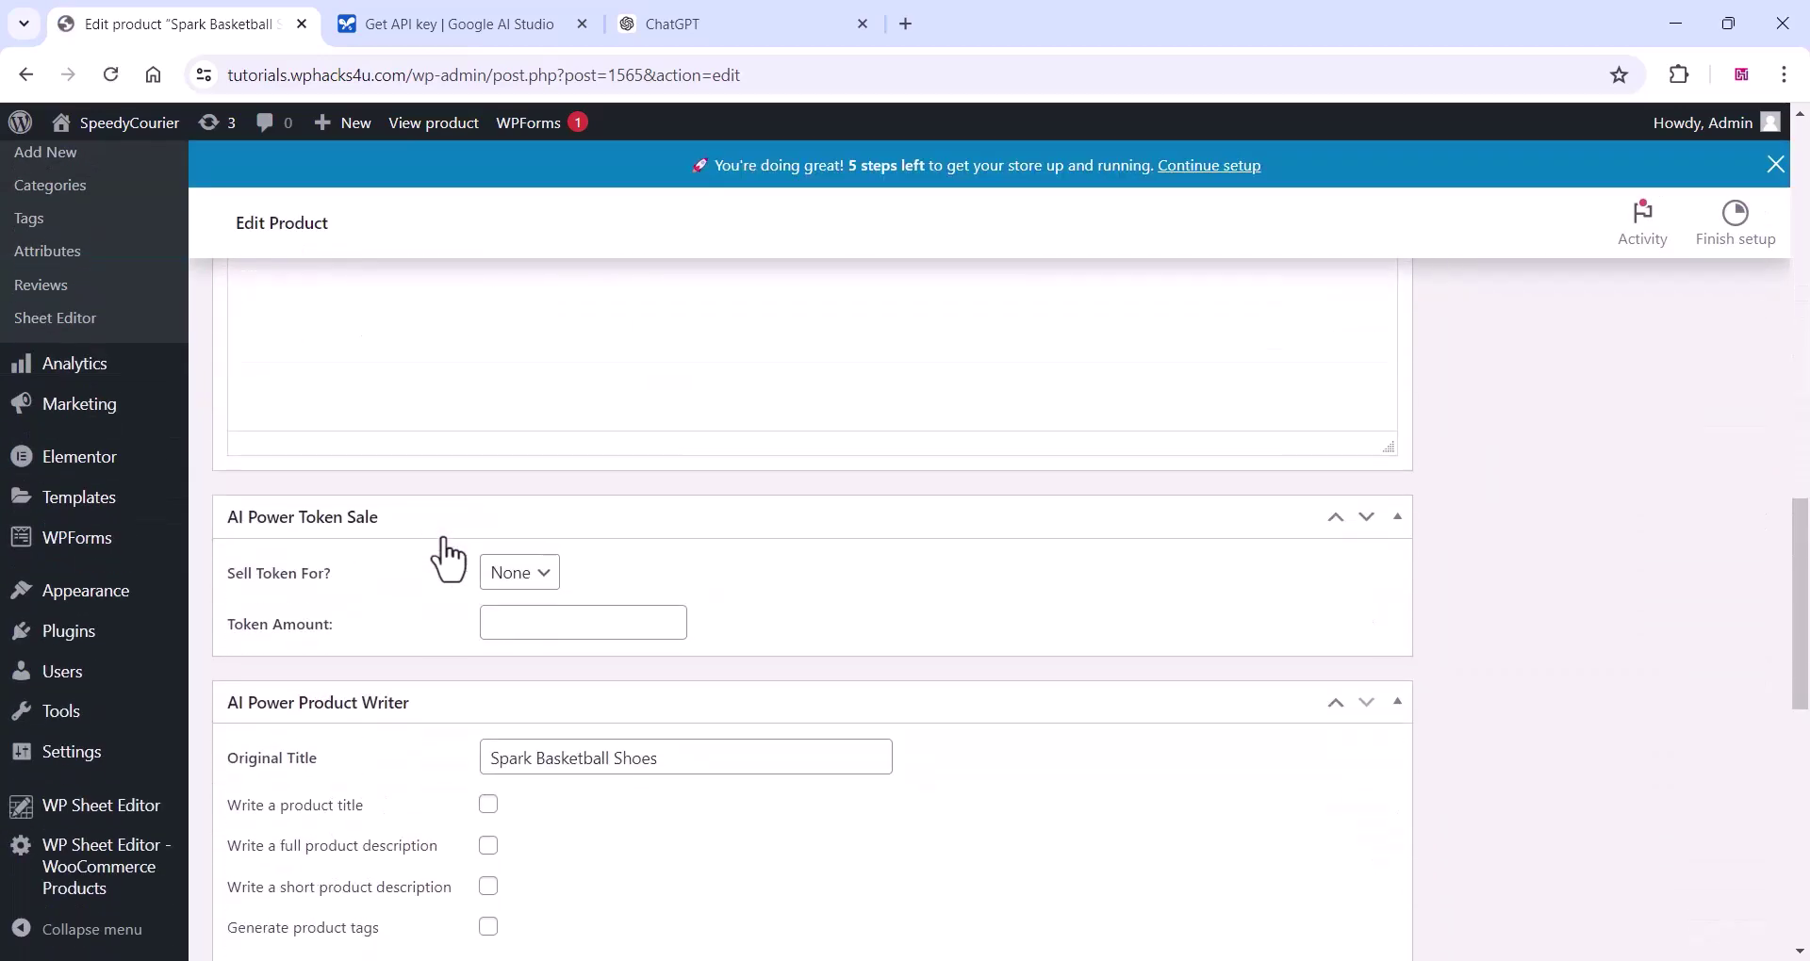
scroll(449, 561, "down", 2)
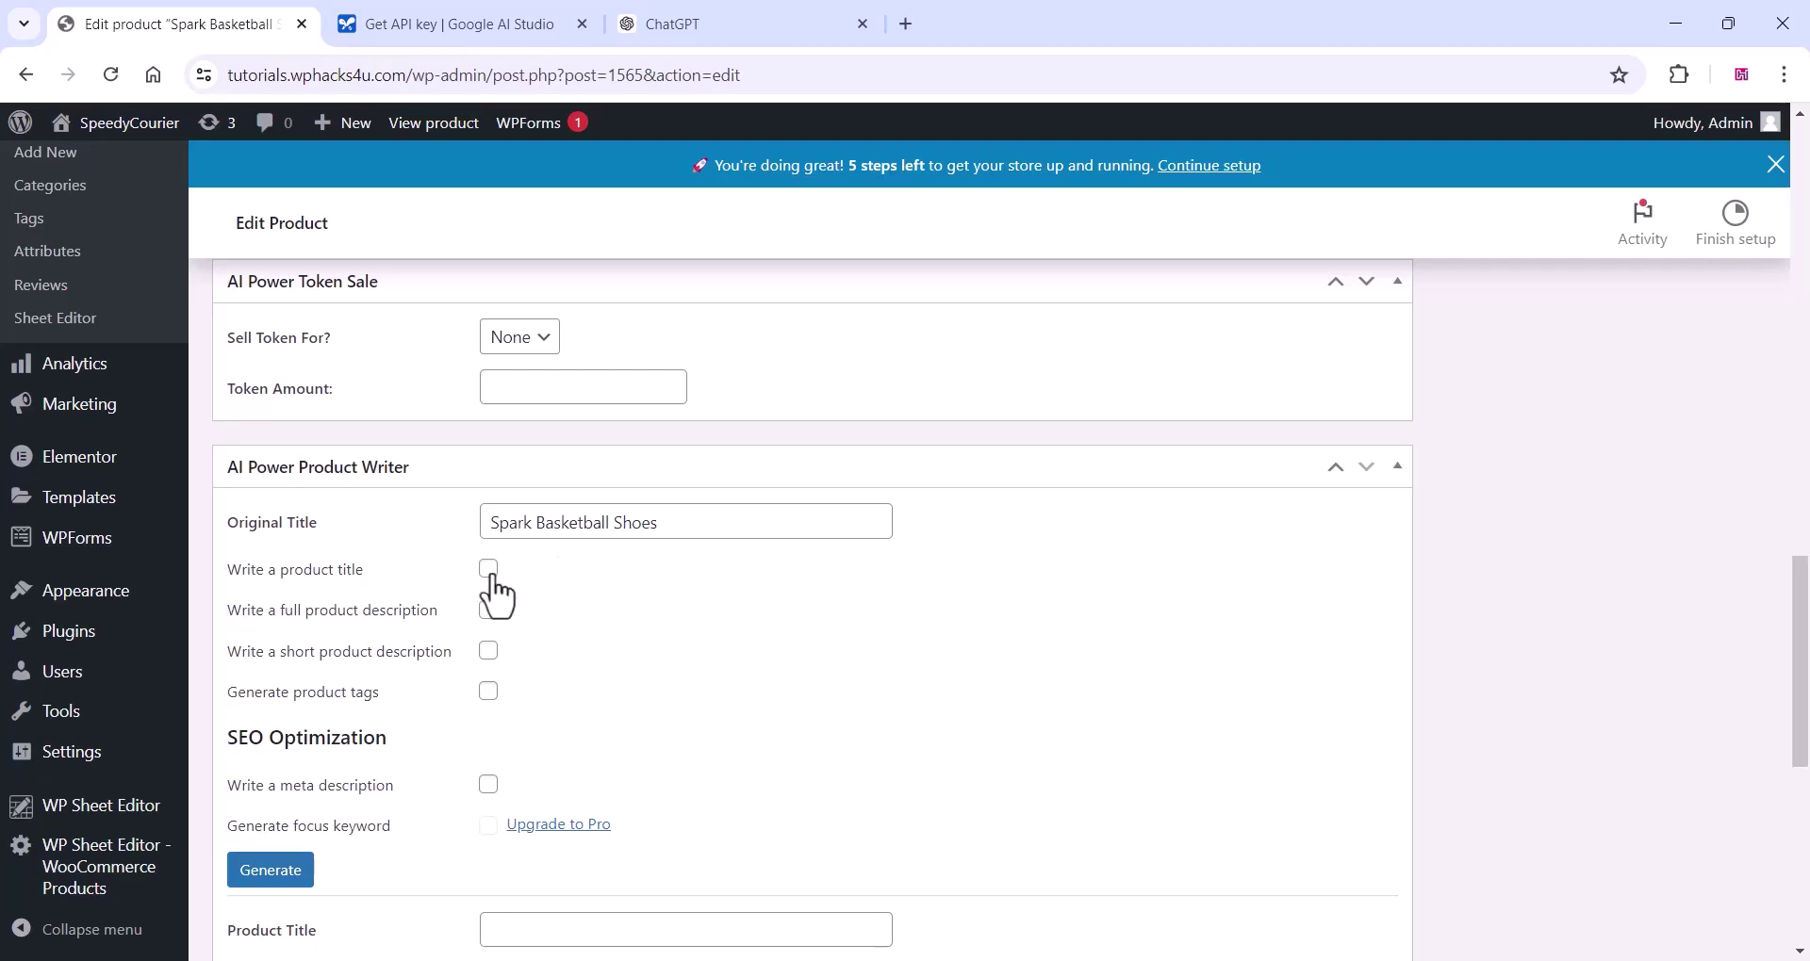
left_click(488, 571)
left_click(489, 611)
left_click(488, 652)
scroll(548, 647, "down", 1)
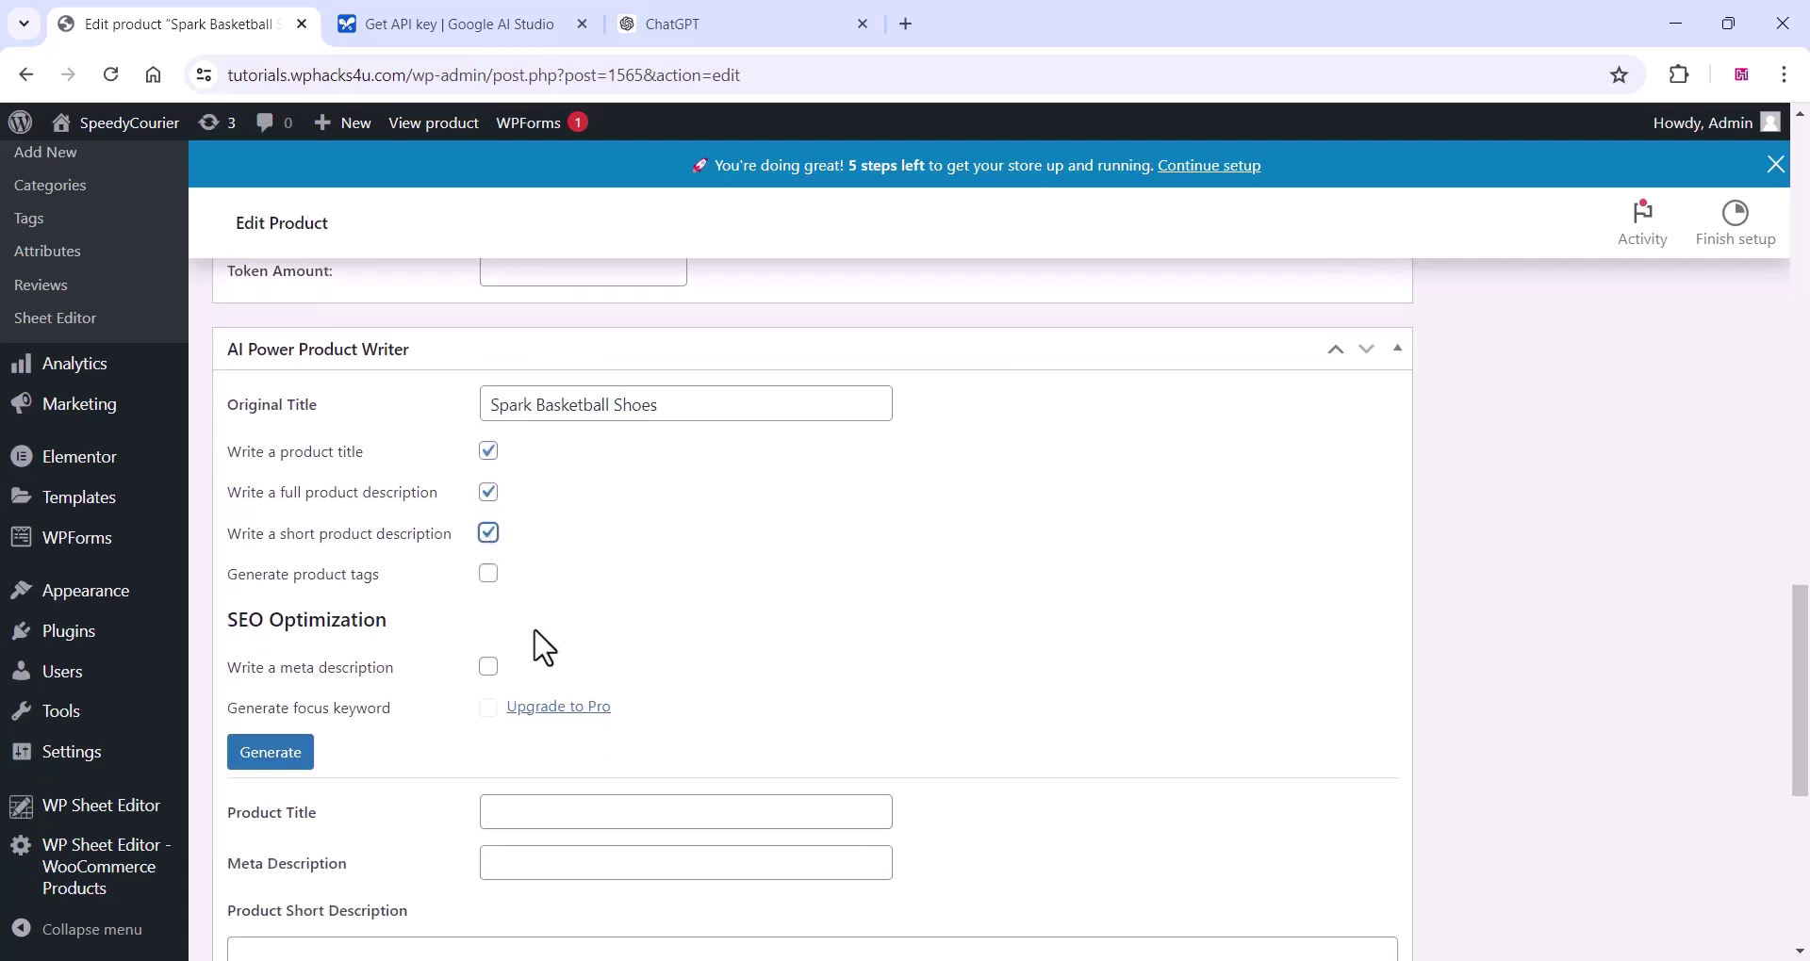
left_click(490, 579)
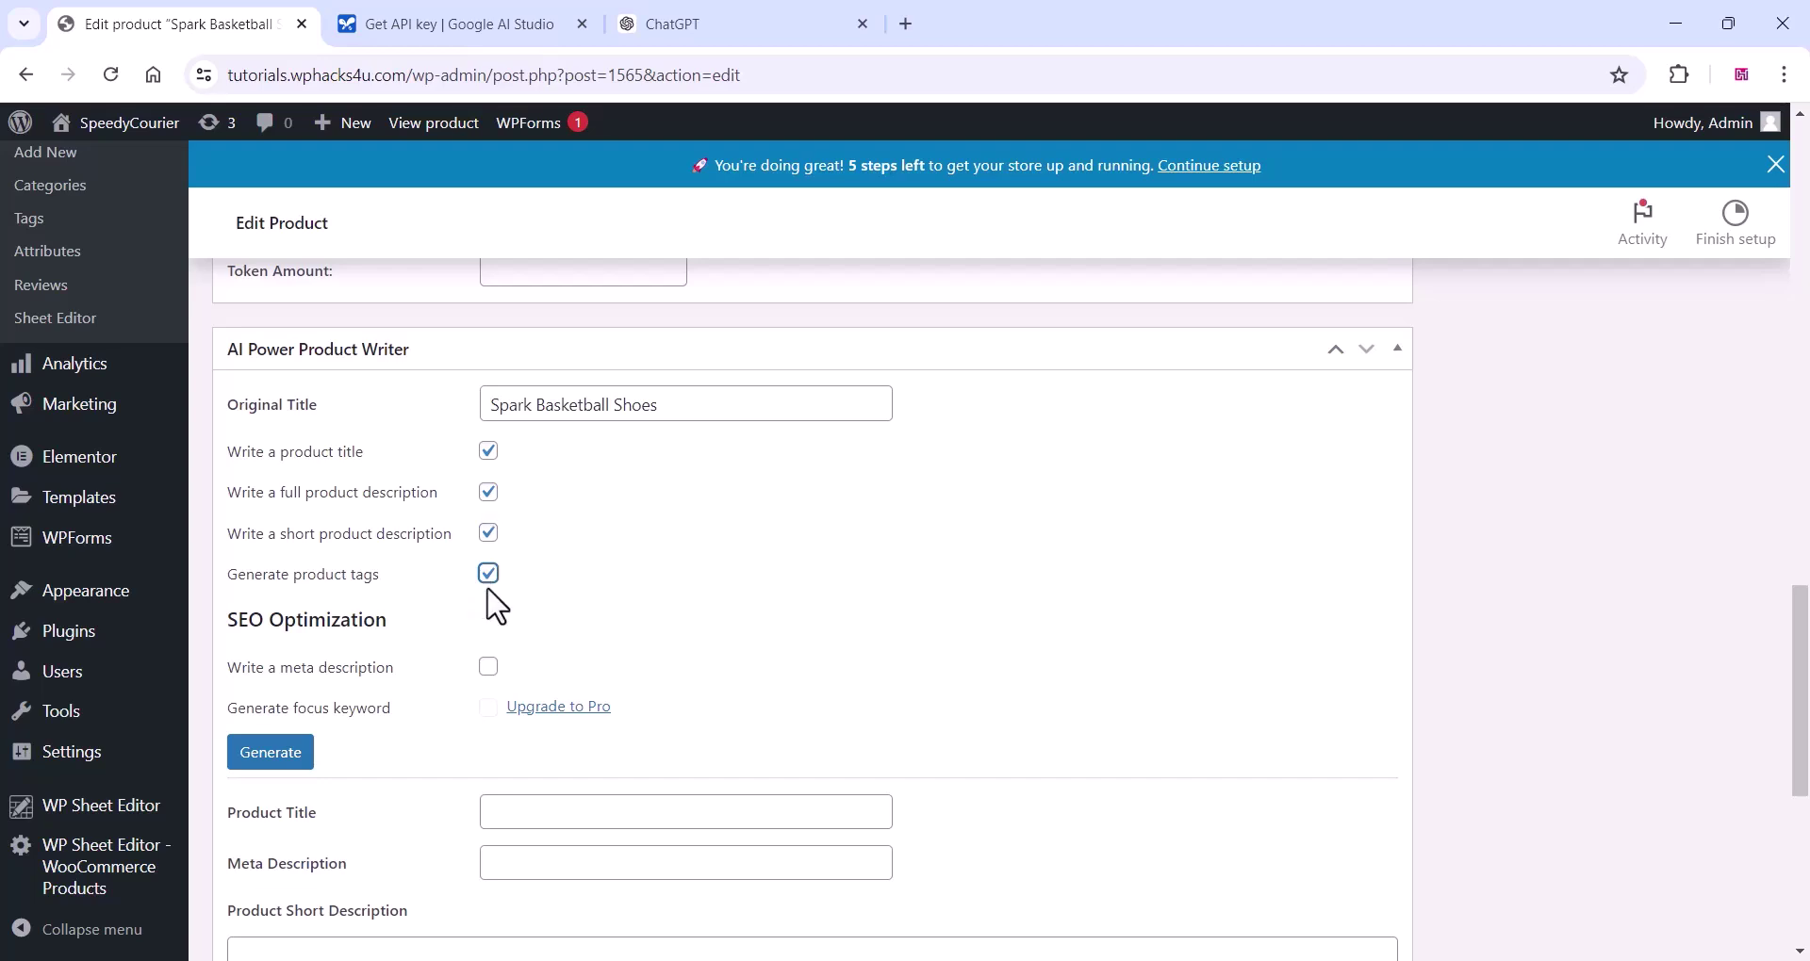
left_click(488, 669)
- Generate the selected AI content and save it to the product
scroll(377, 722, "down", 2)
left_click(283, 541)
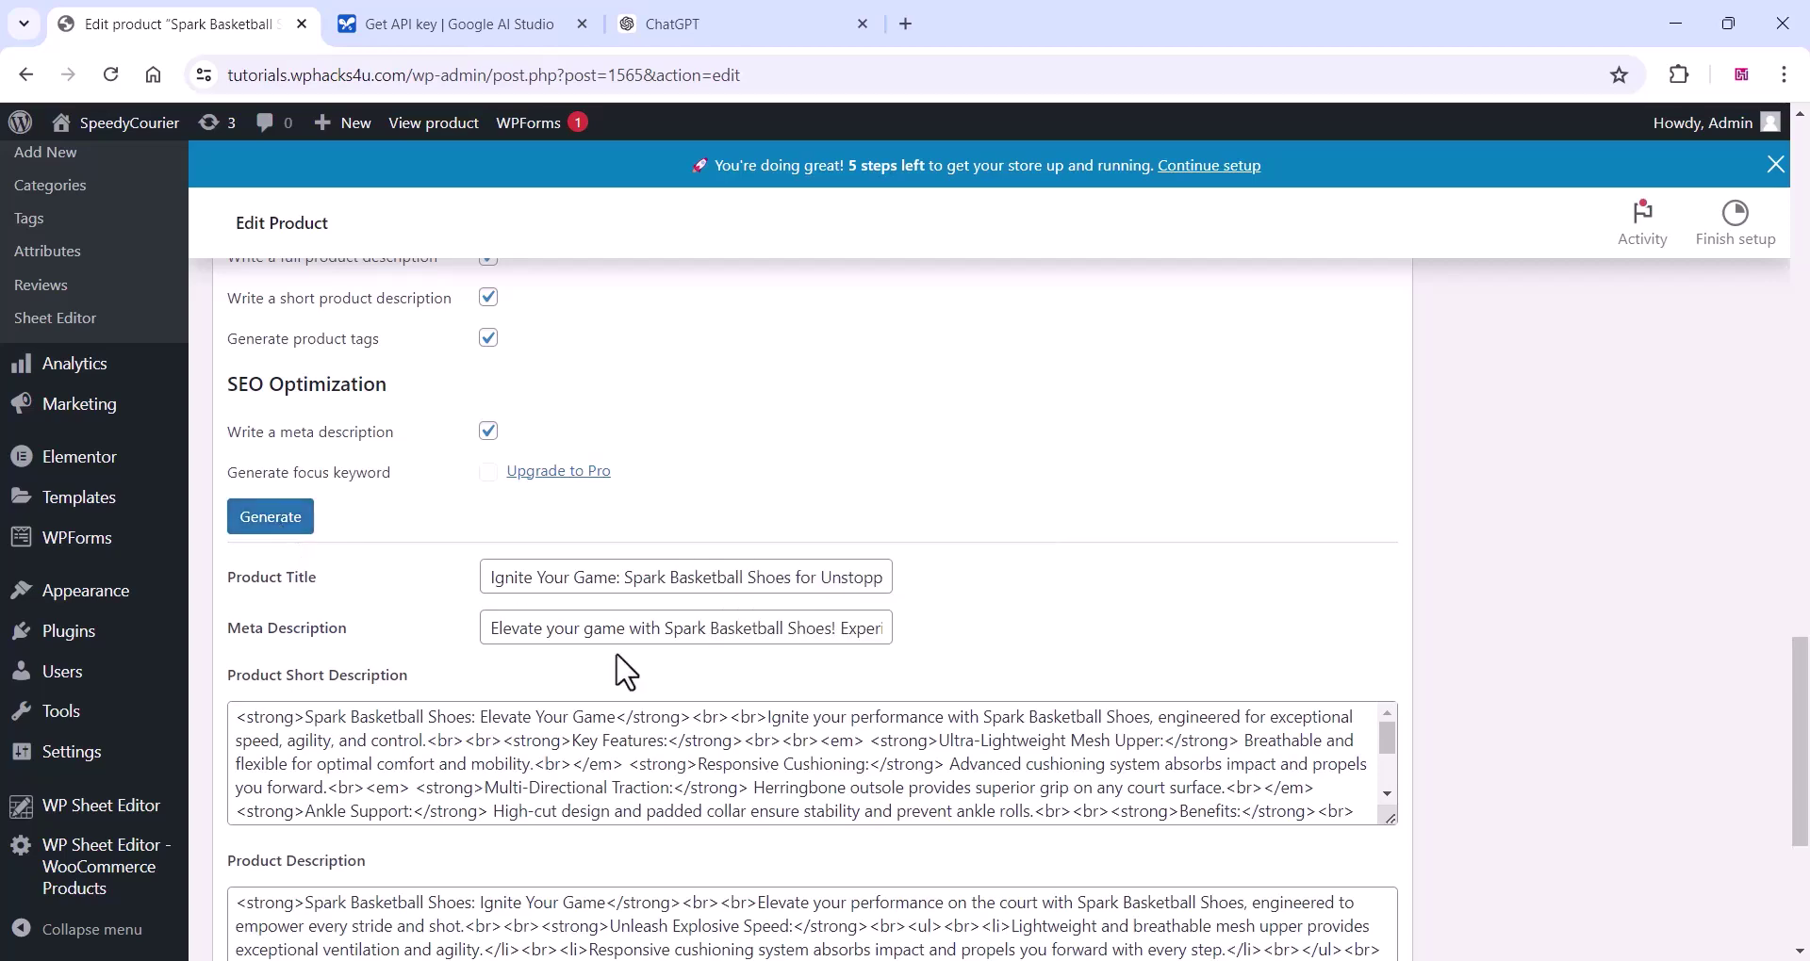
scroll(617, 670, "down", 4)
left_click(256, 827)
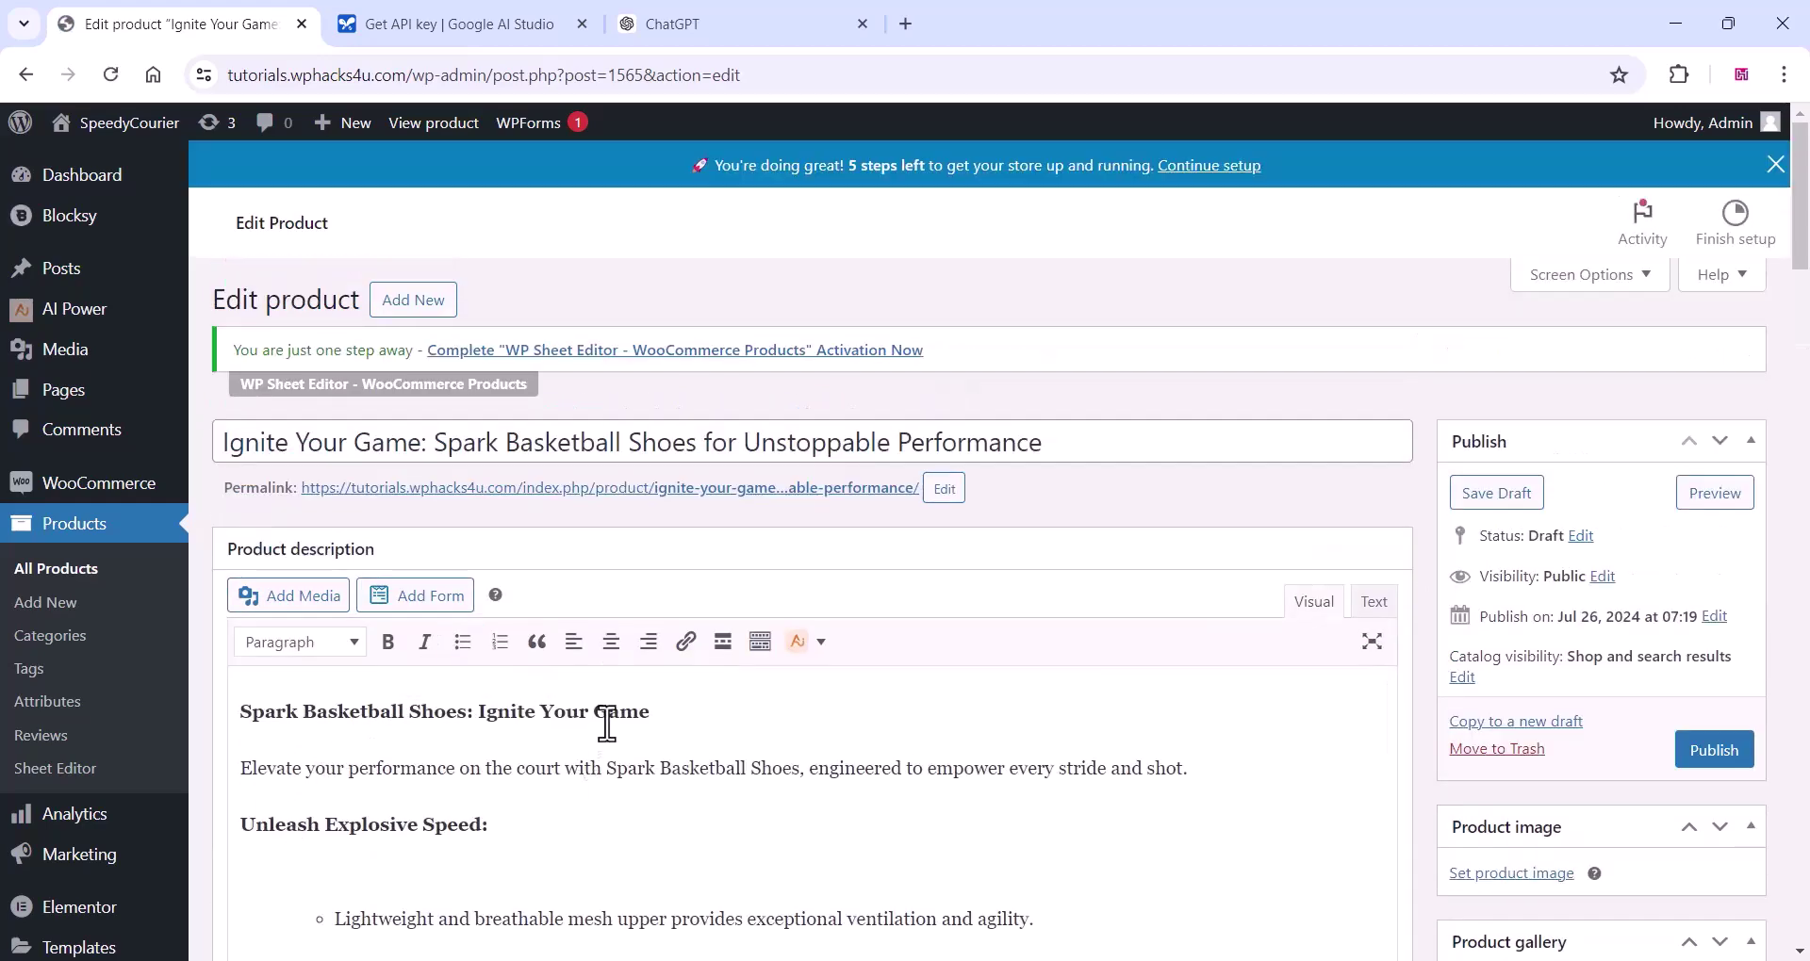
- Create a new 'Shoes' category for the product and uncheck Uncategorized
scroll(607, 724, "down", 4)
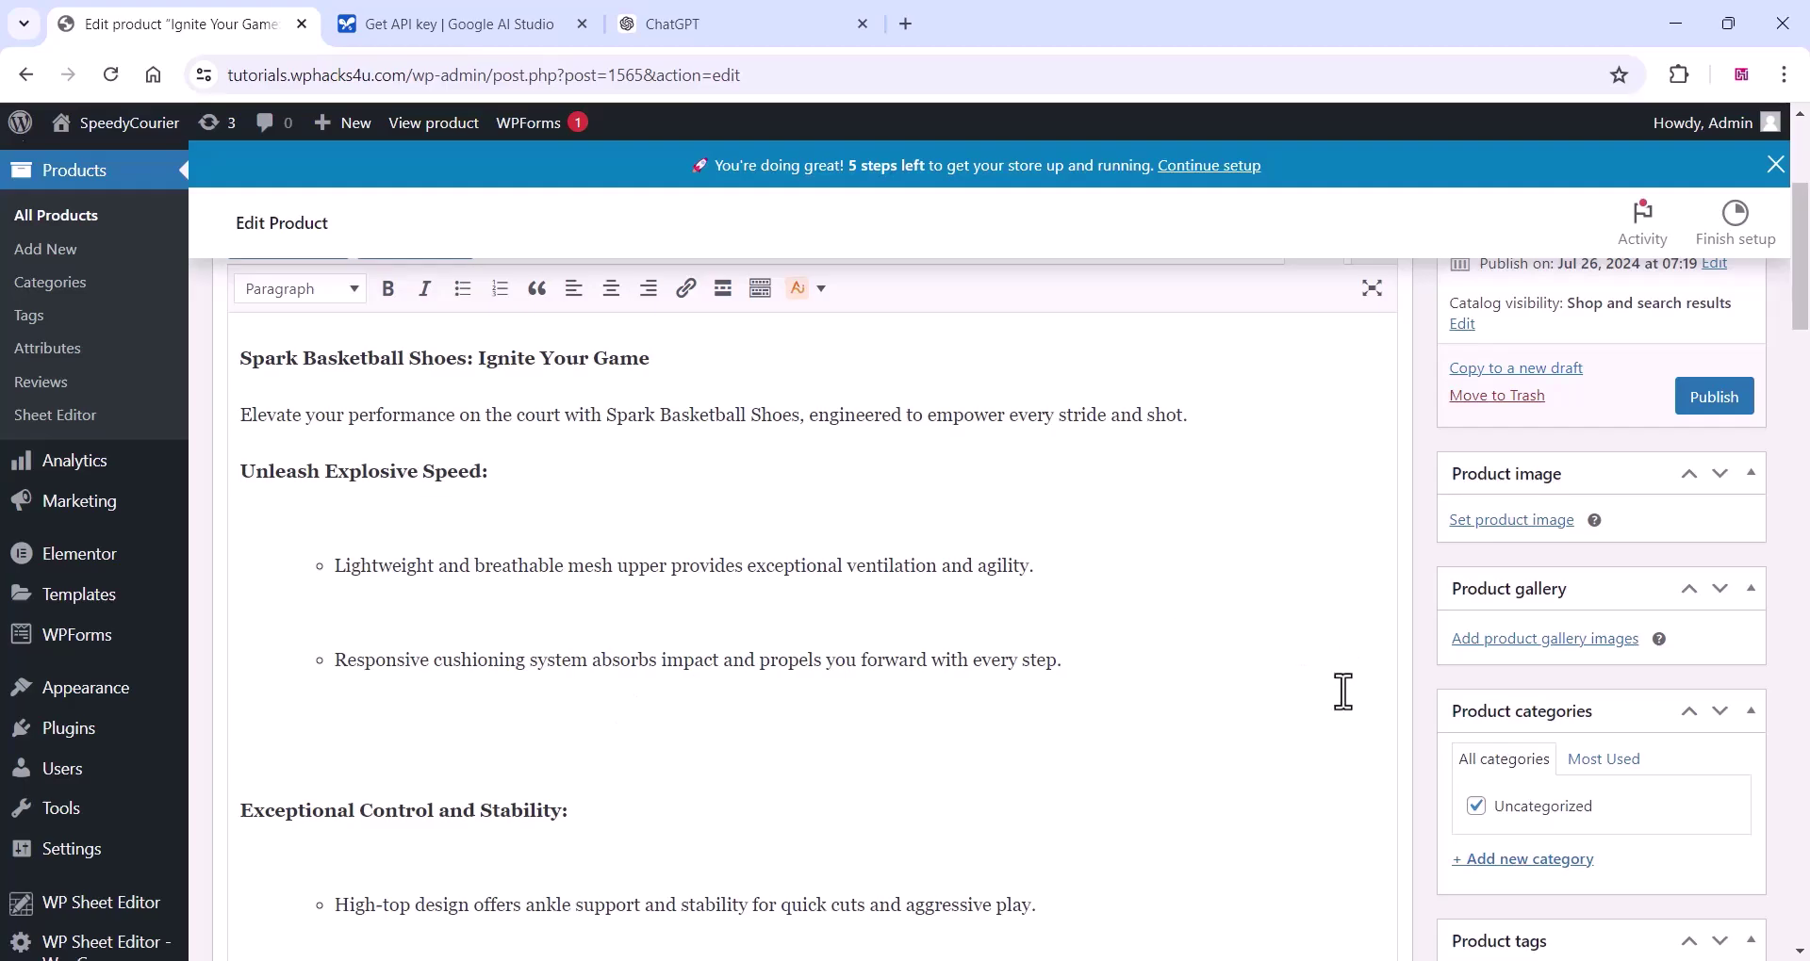
scroll(1347, 689, "down", 2)
left_click(1530, 623)
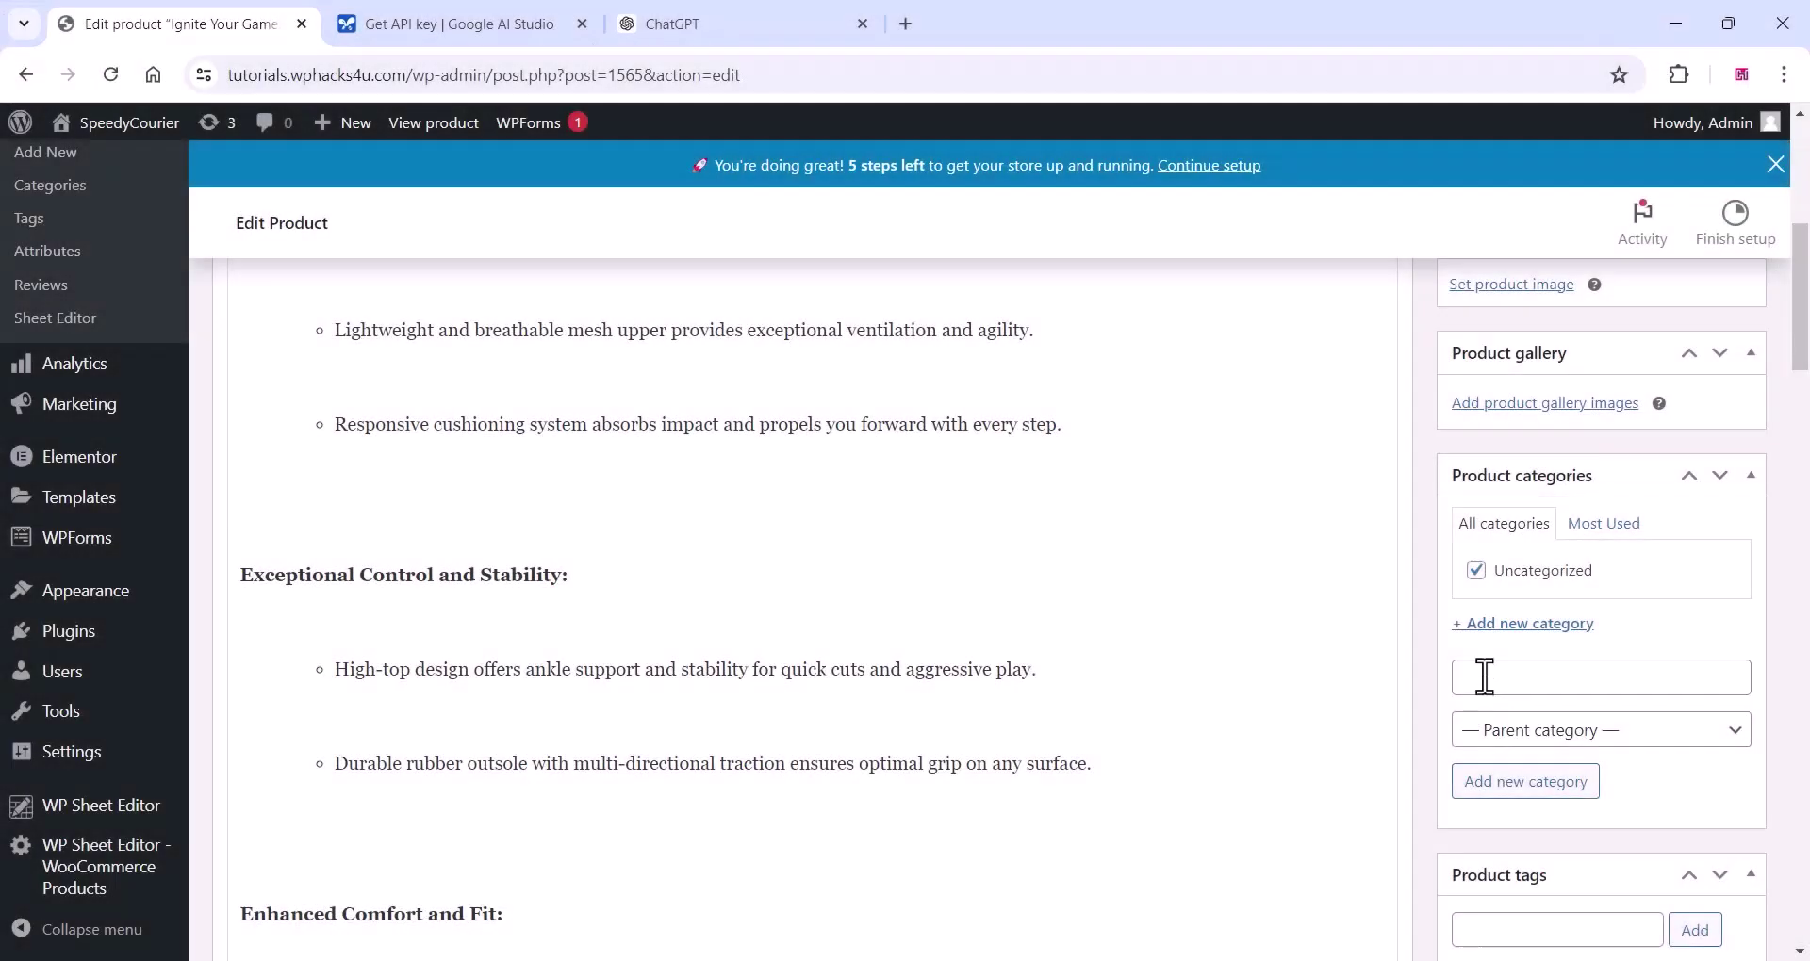
right_click(1489, 677)
left_click(1520, 412)
left_click(1525, 790)
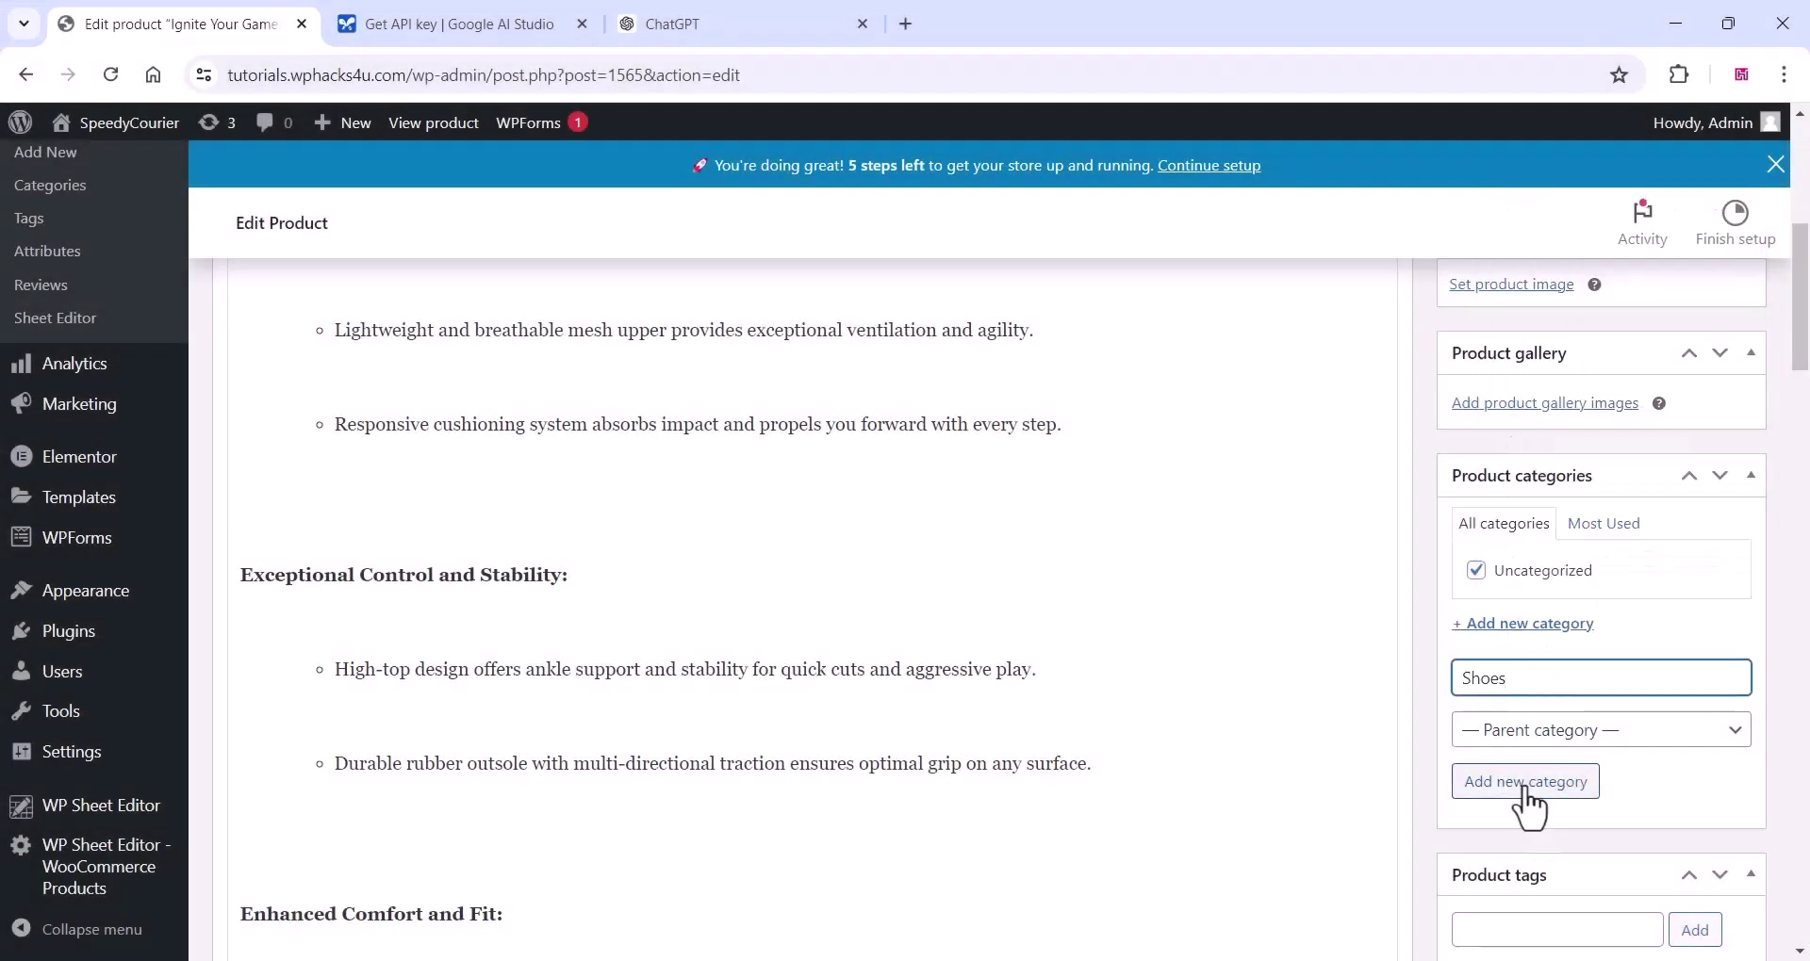
left_click(1476, 605)
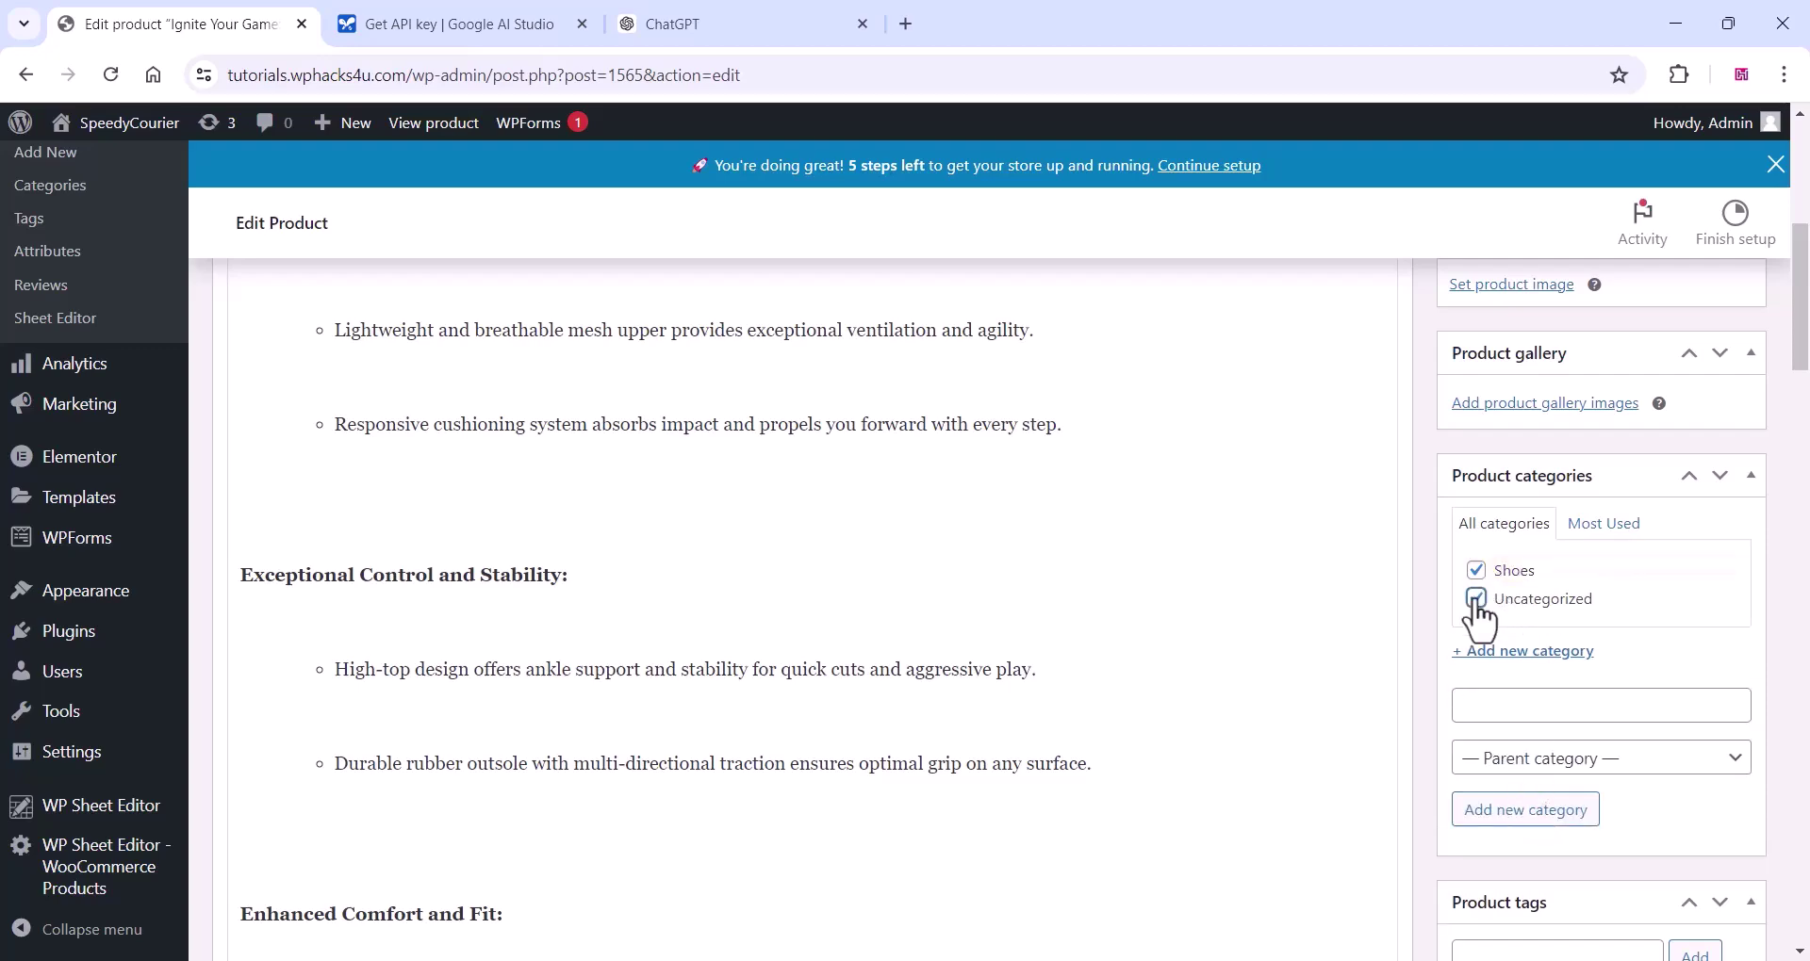
scroll(1294, 665, "up", 3)
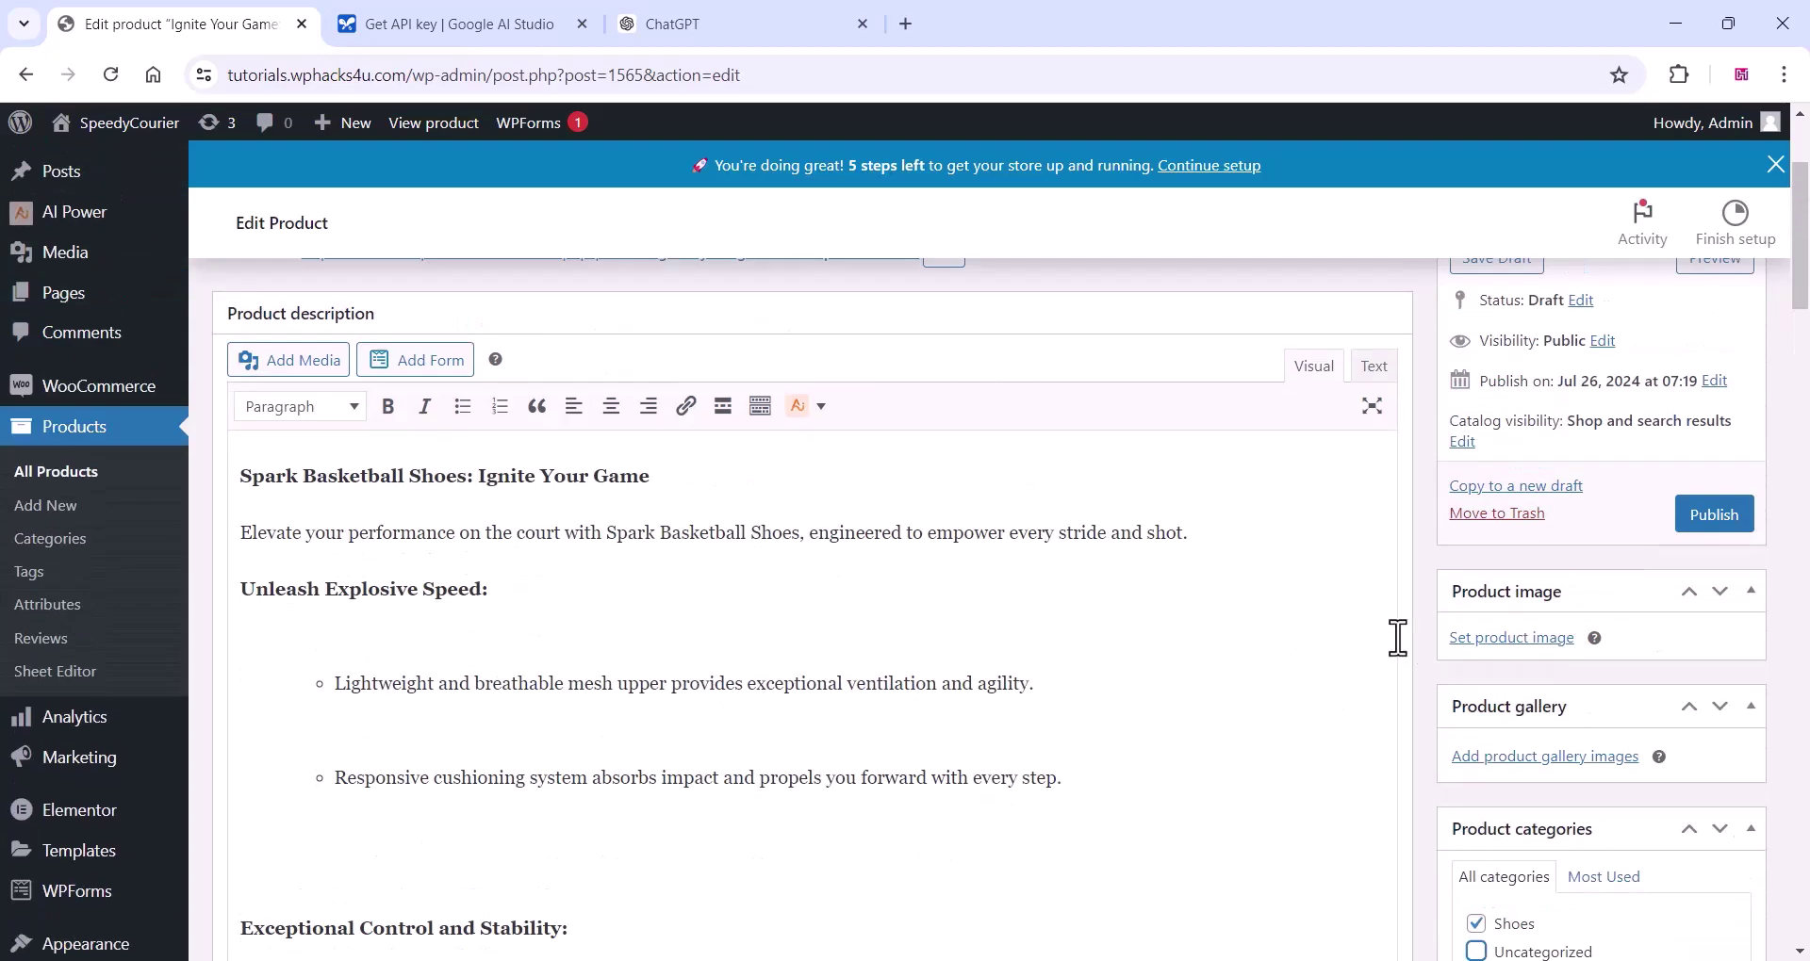
- Upload the shoe photo as the product image and publish the product
left_click(1494, 638)
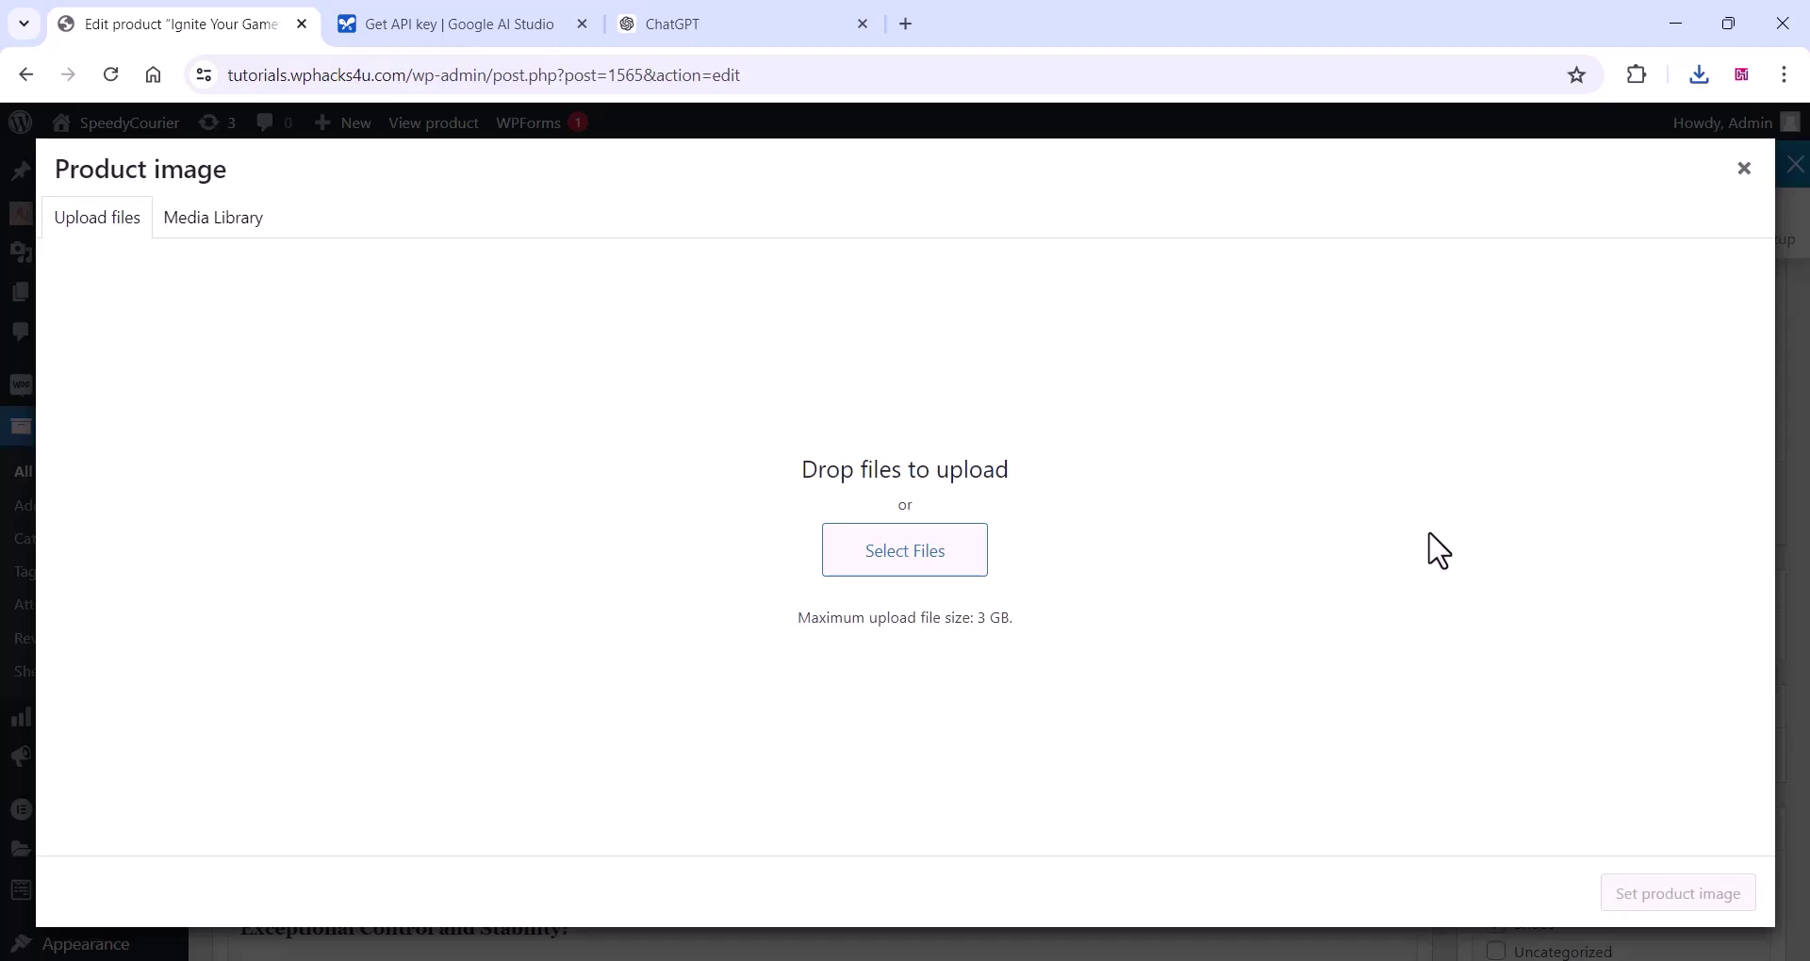
left_click(890, 527)
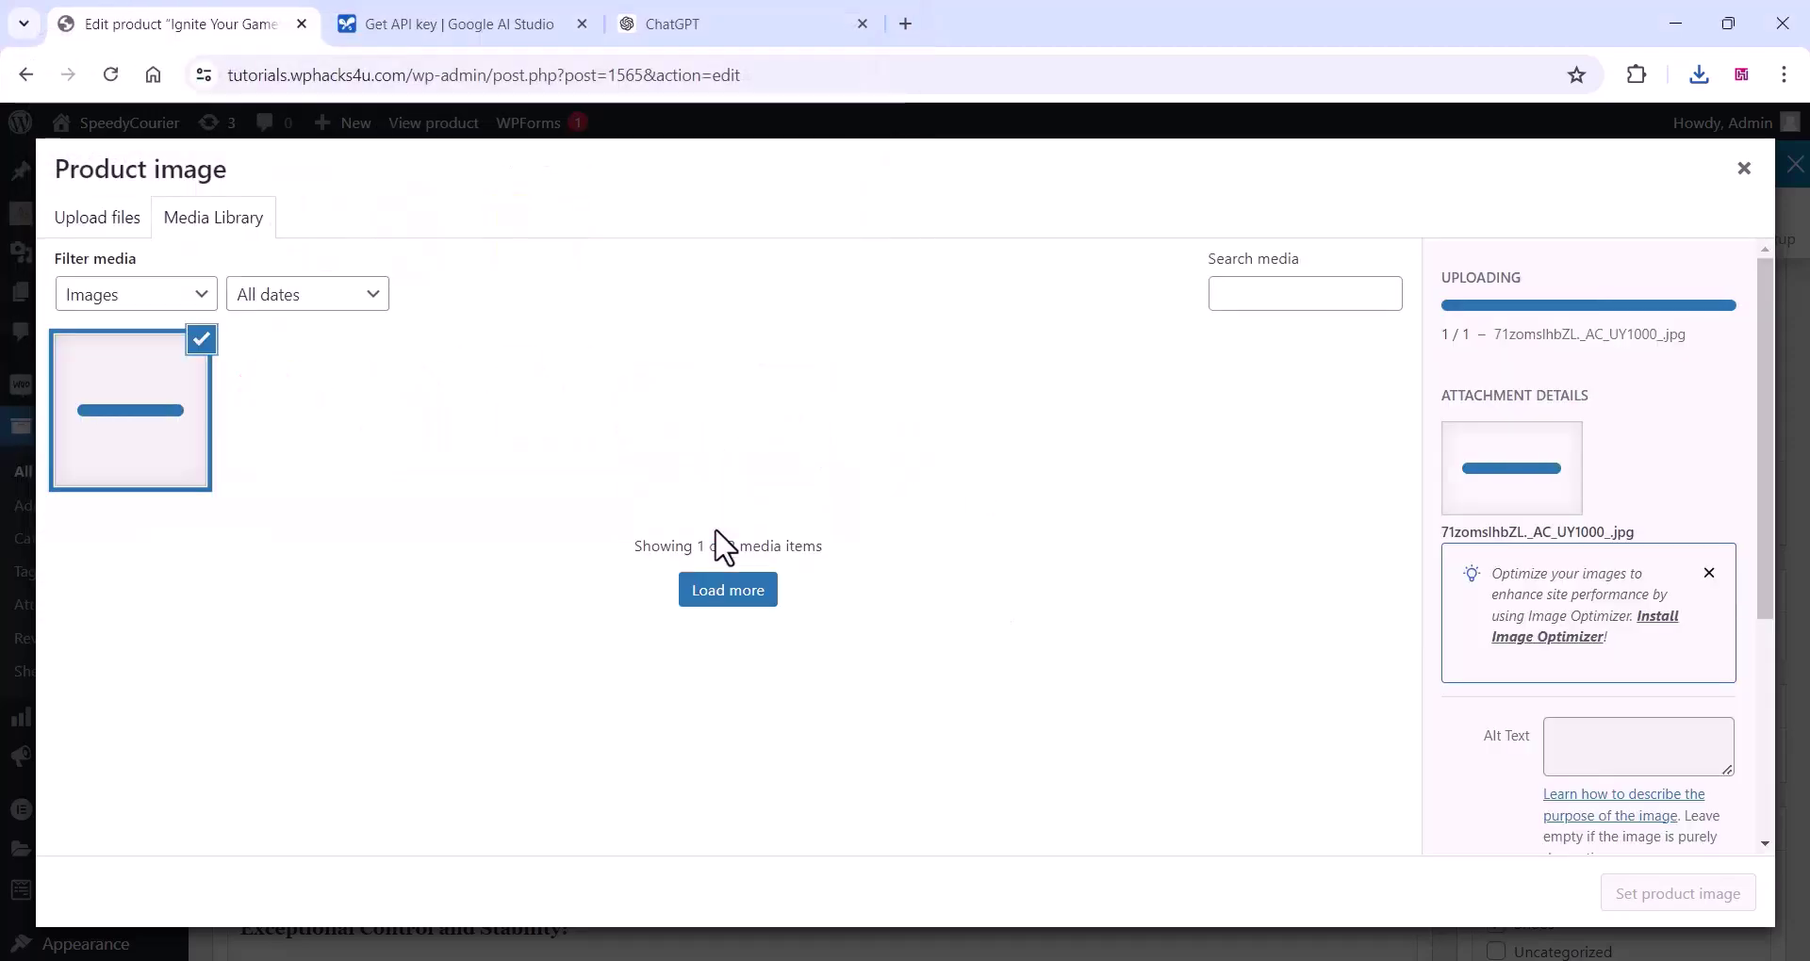
left_click(1640, 893)
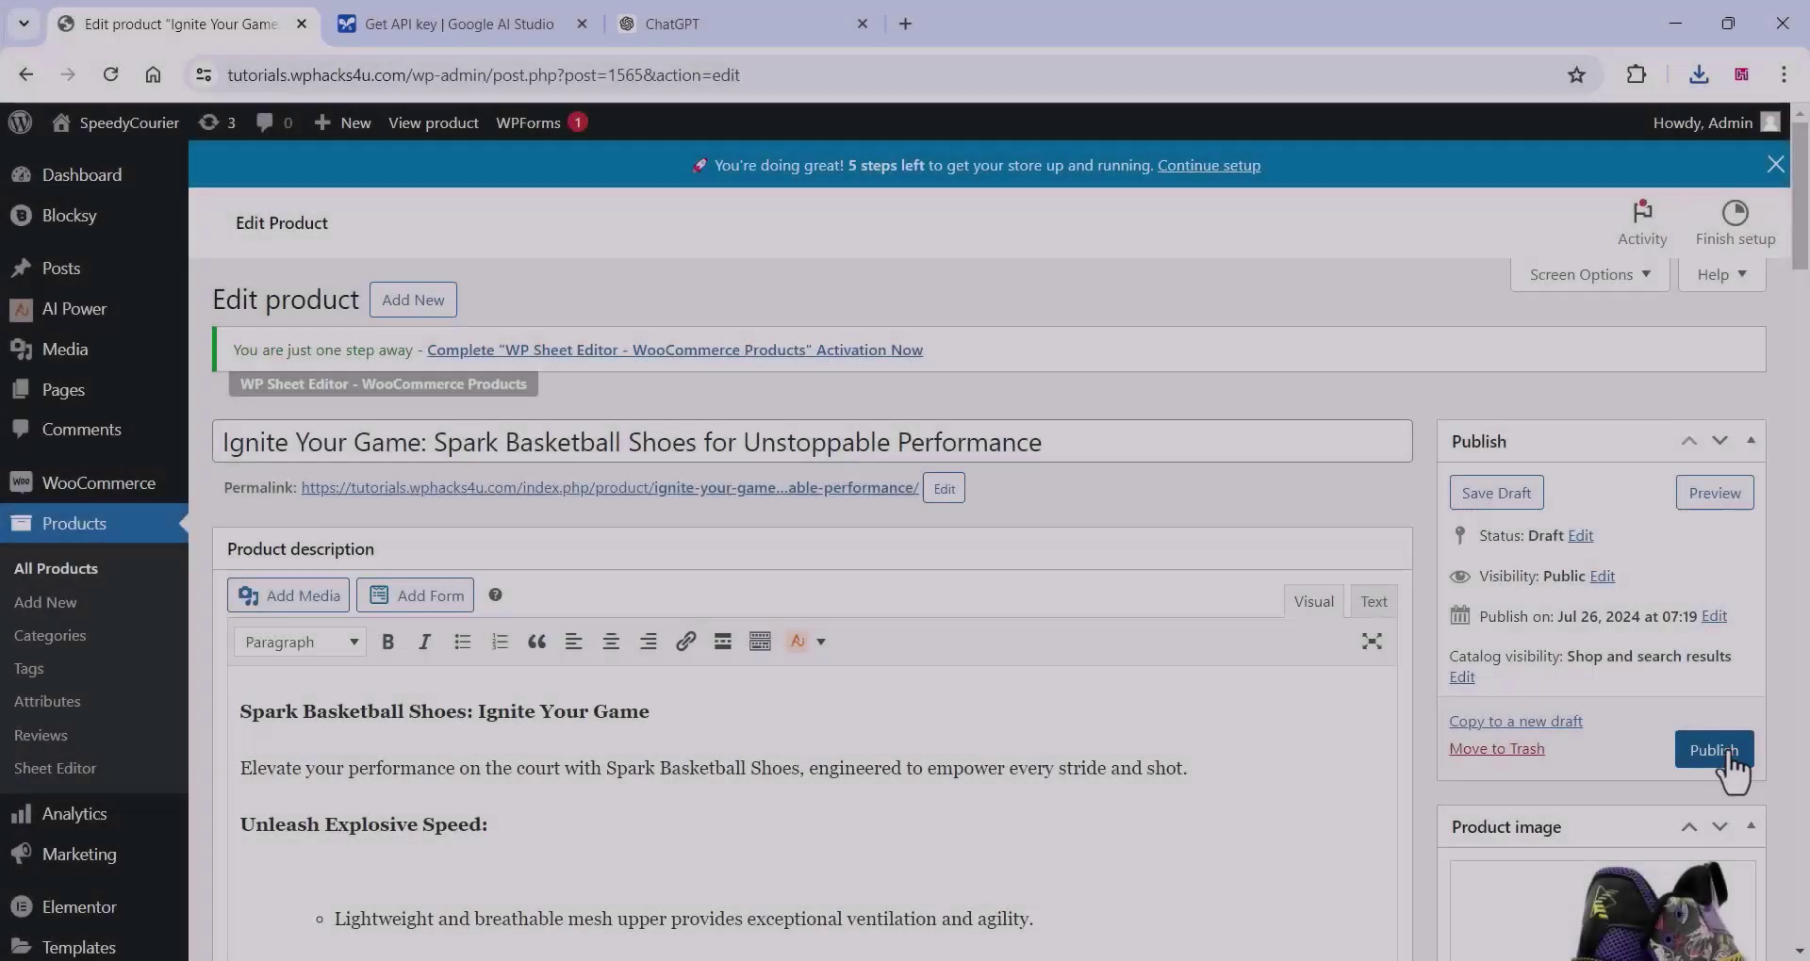
left_click(1721, 754)
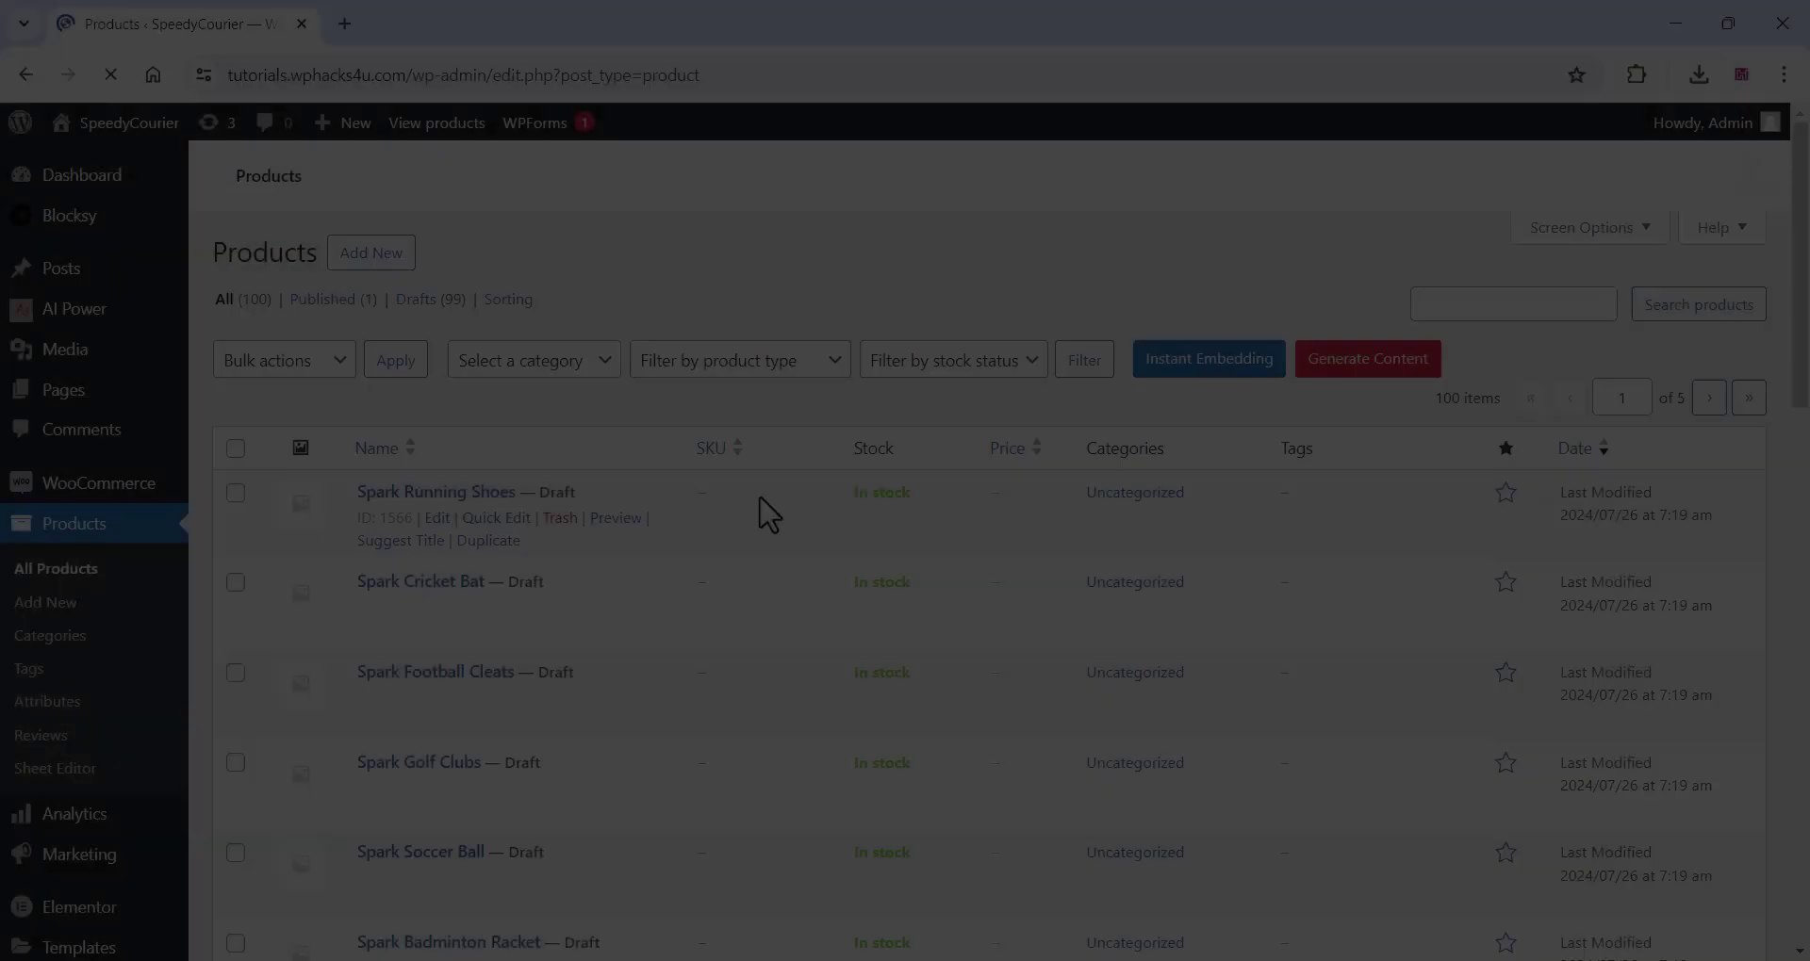
- Scroll through the Products list to review the published shoes and the draft products
scroll(712, 490, "down", 15)
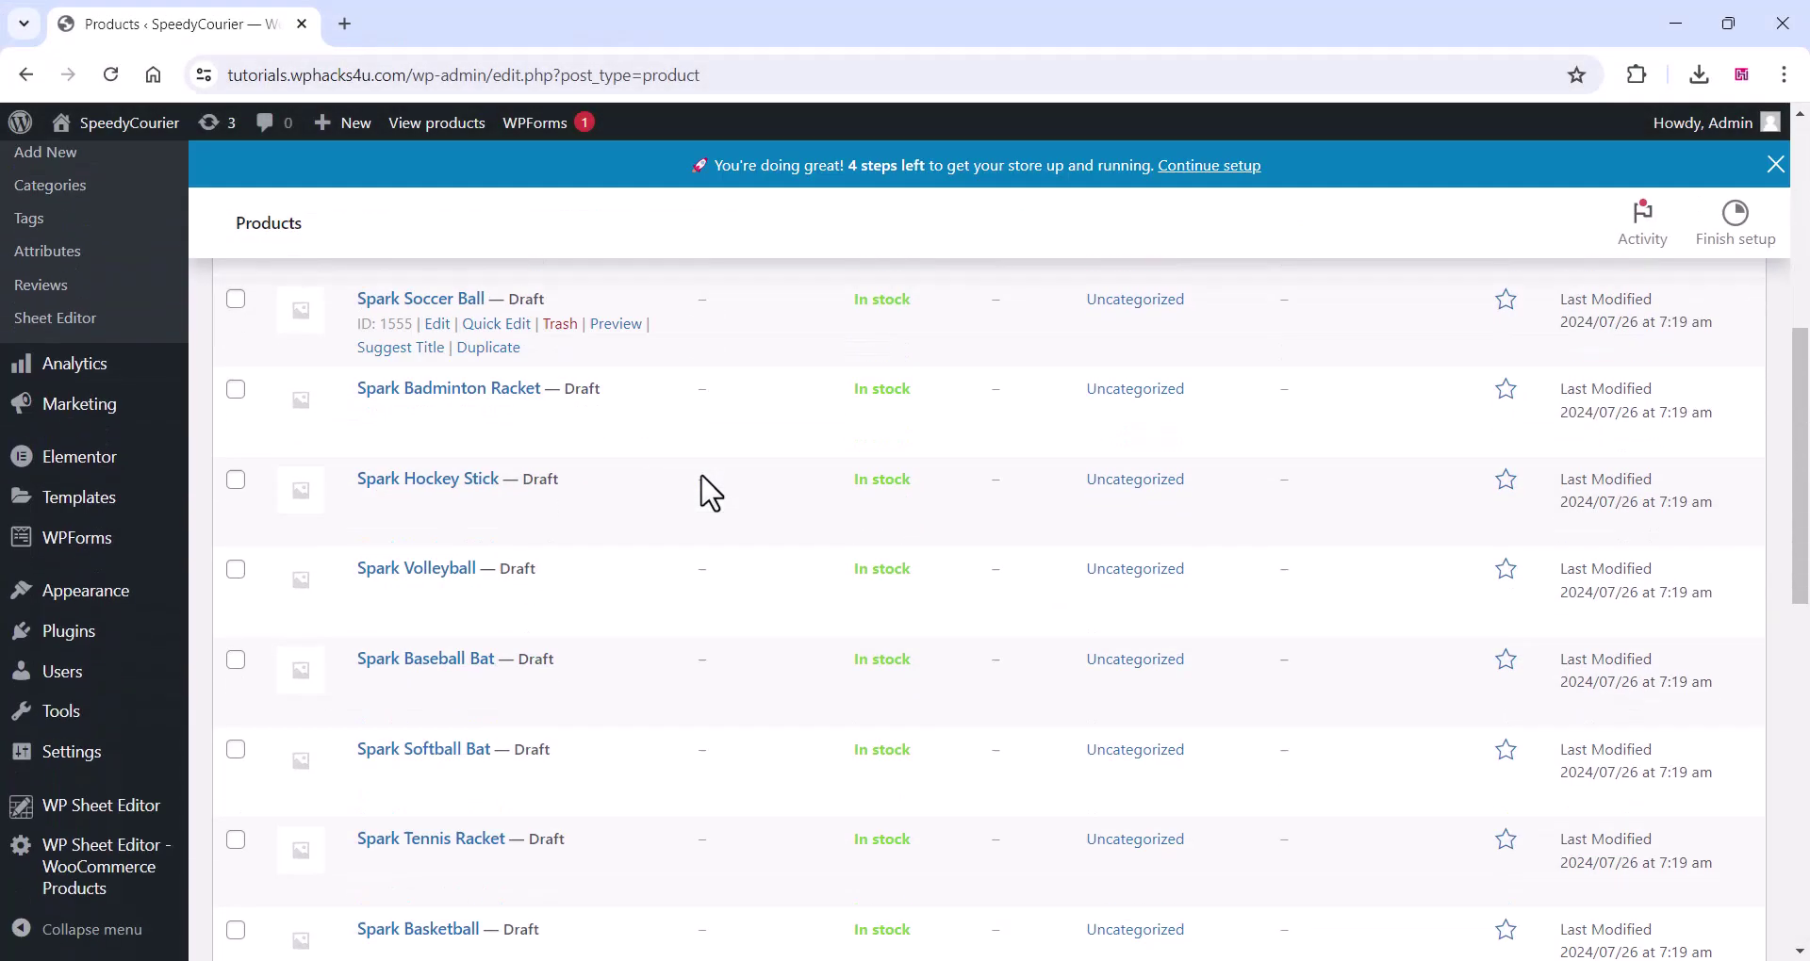
scroll(715, 509, "down", 2)
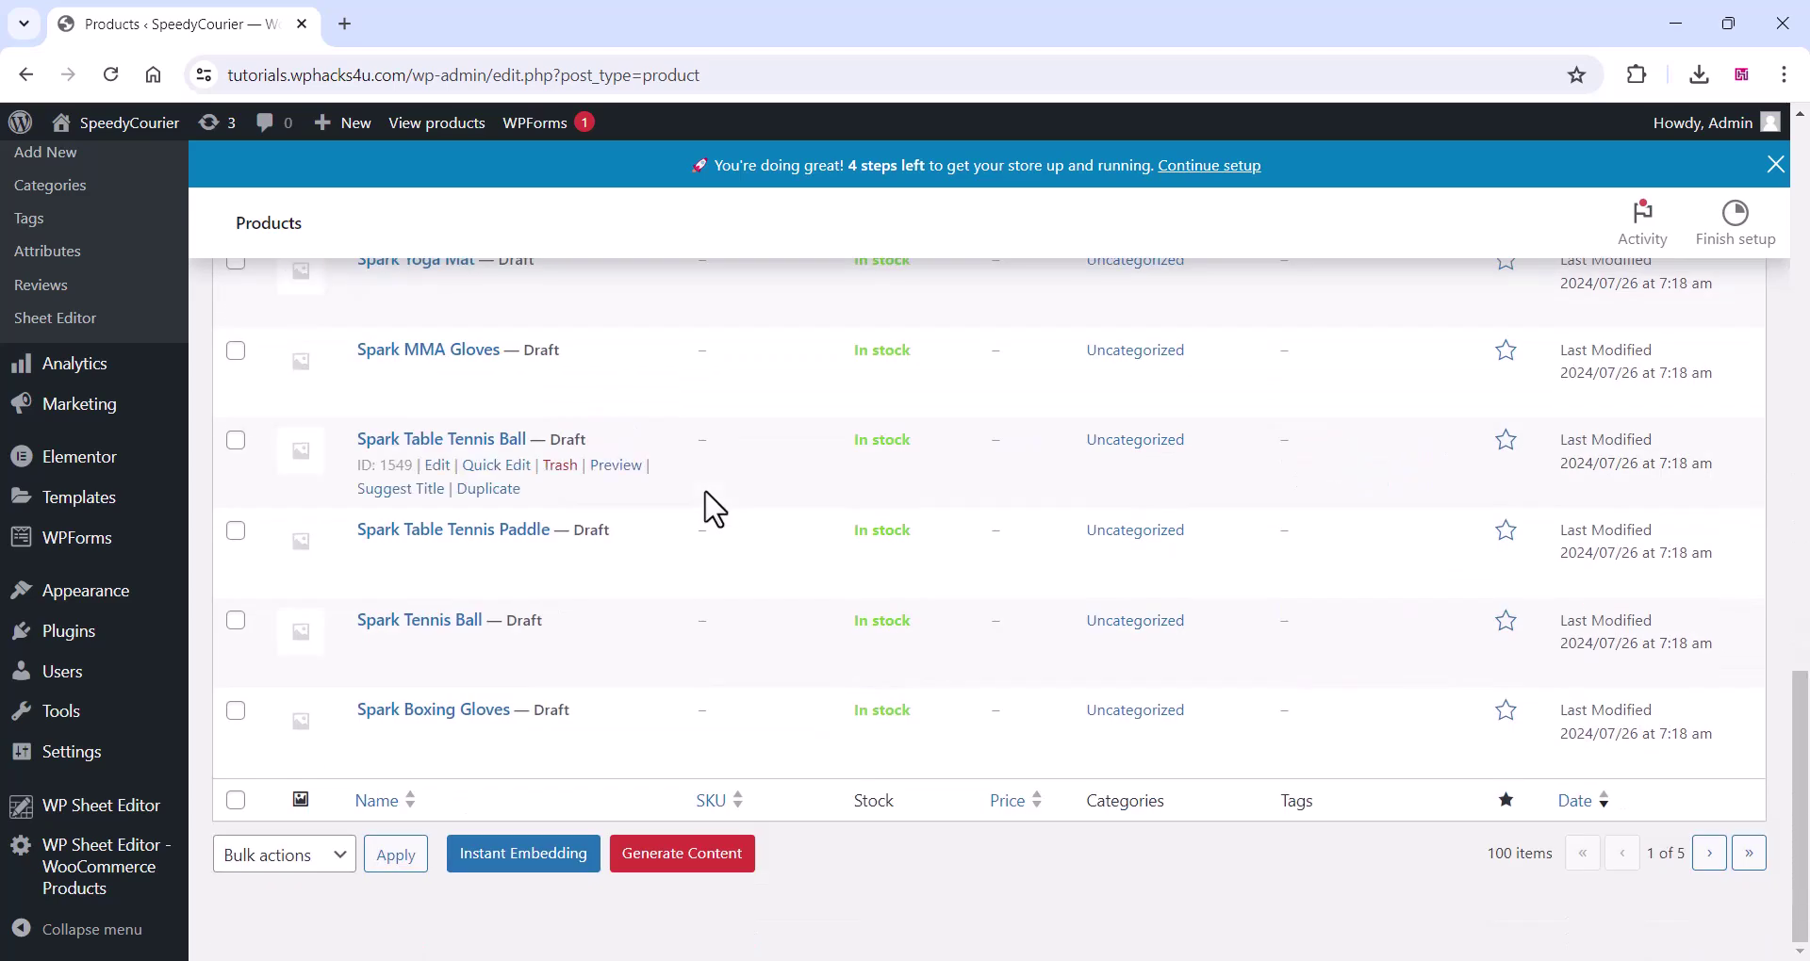
scroll(714, 509, "up", 12)
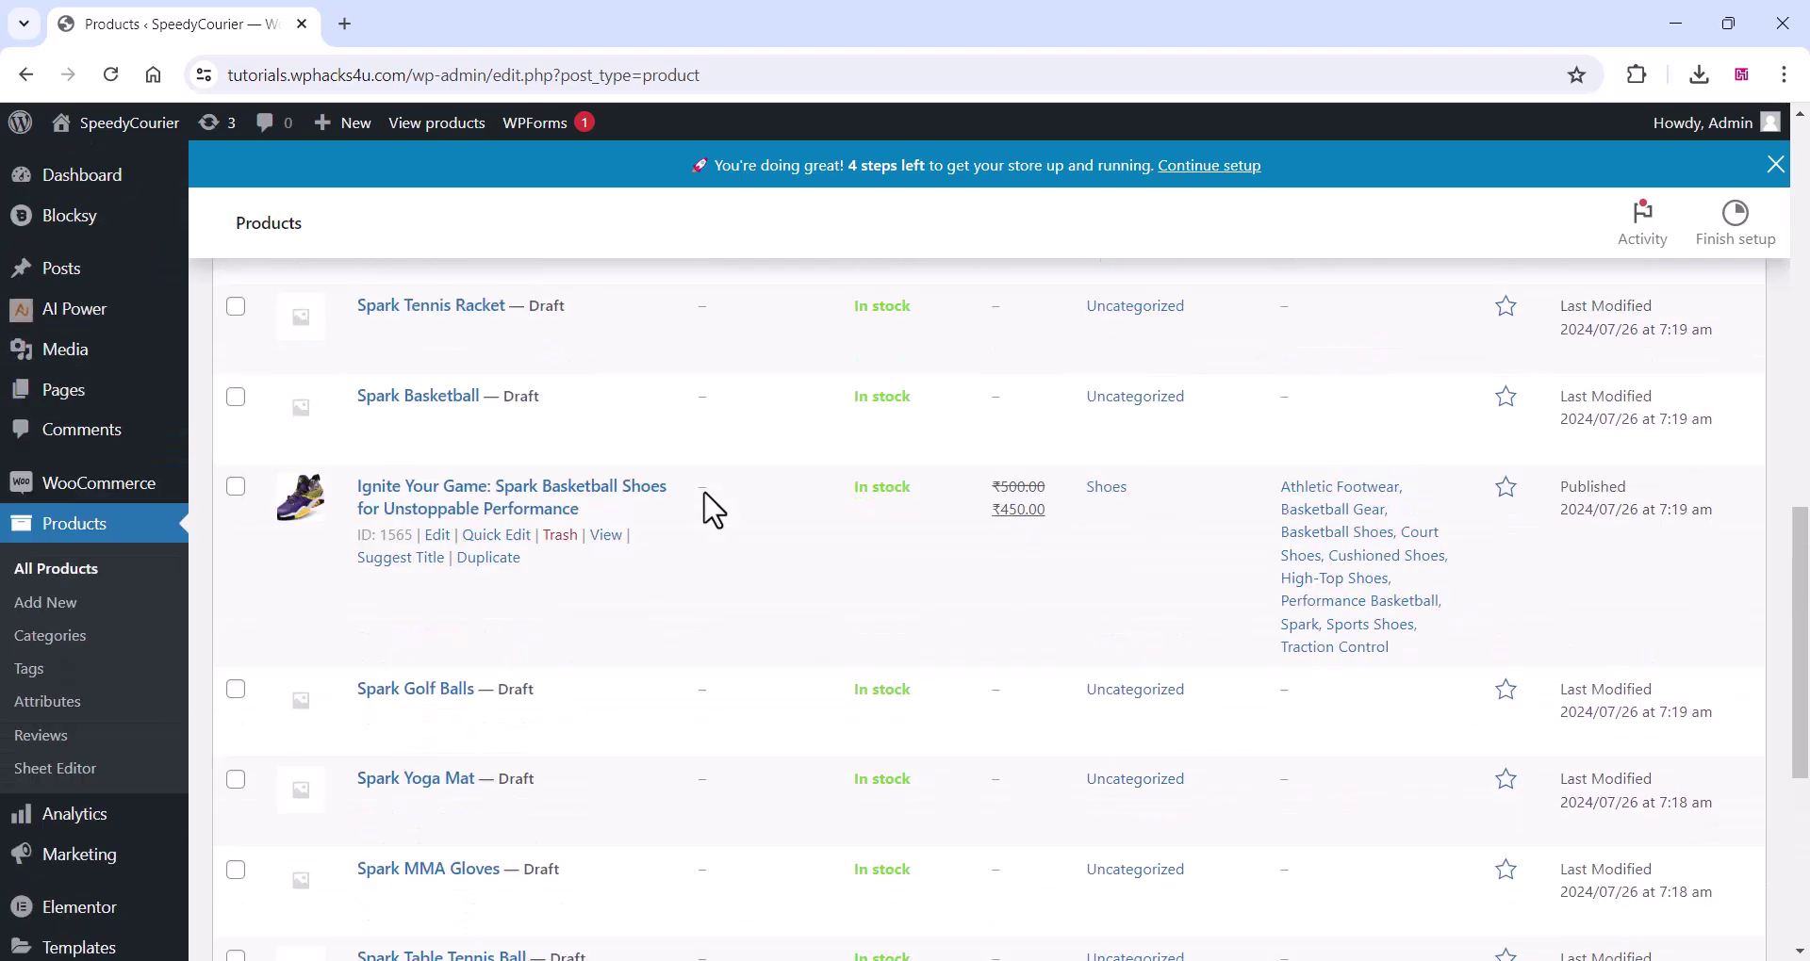
scroll(327, 514, "up", 5)
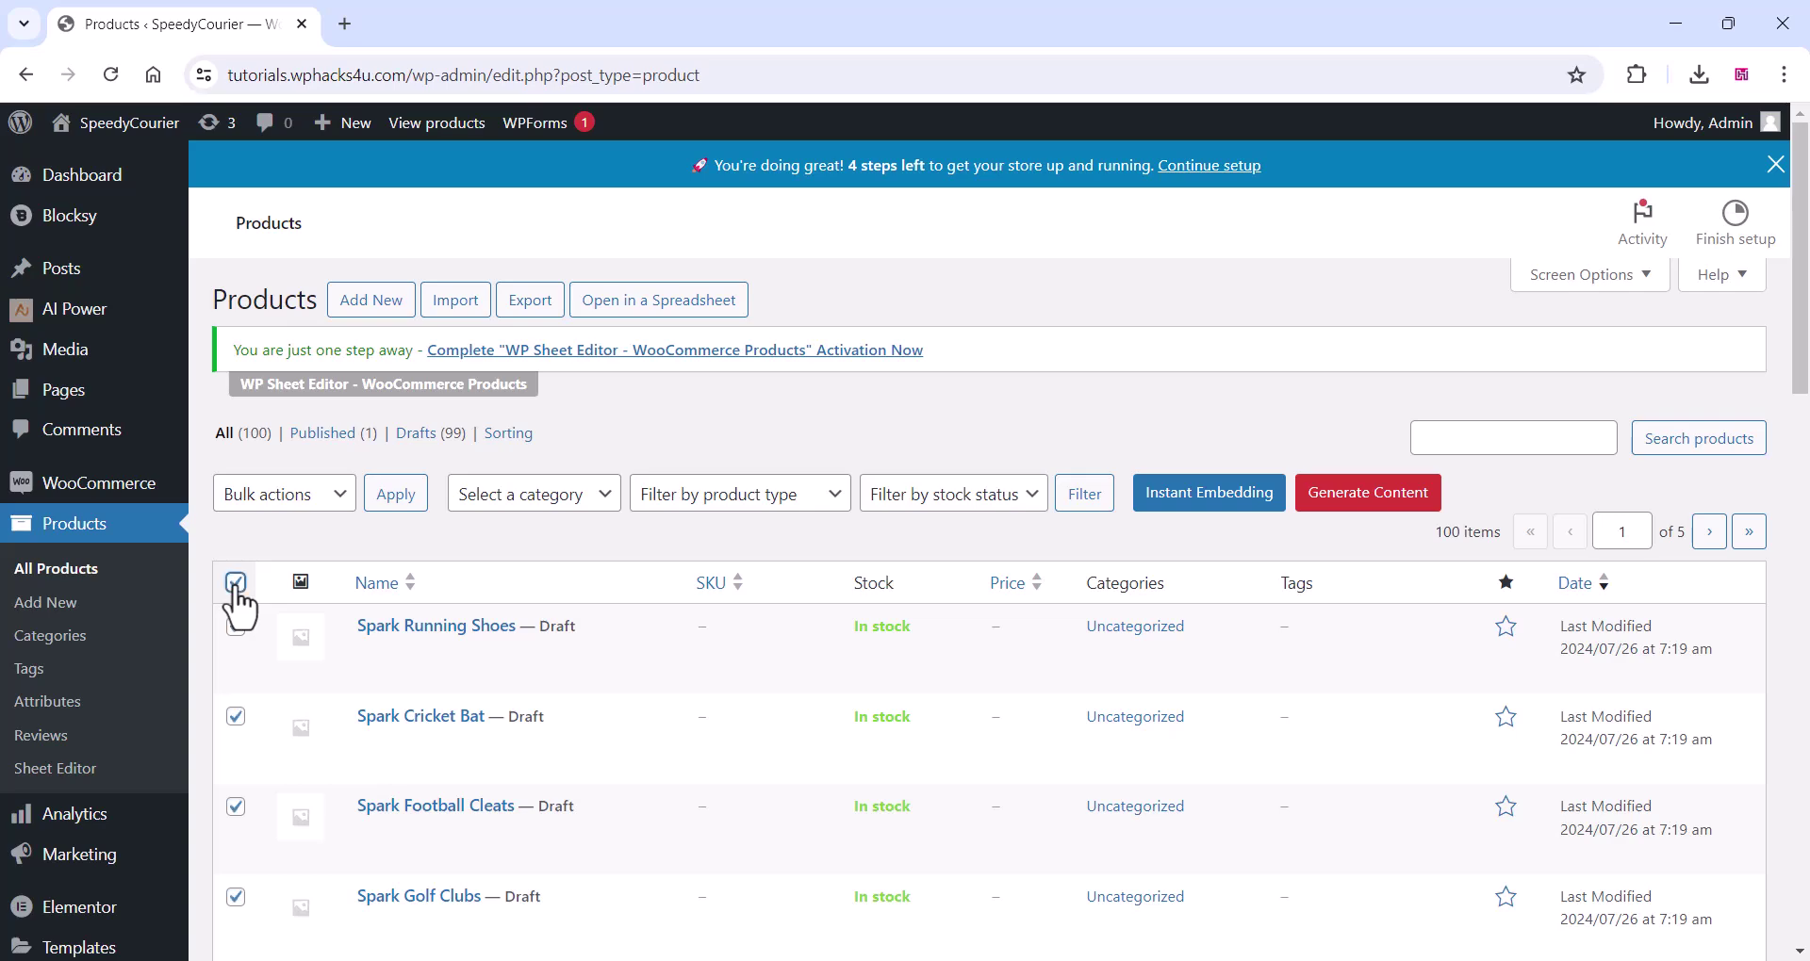
scroll(297, 599, "down", 15)
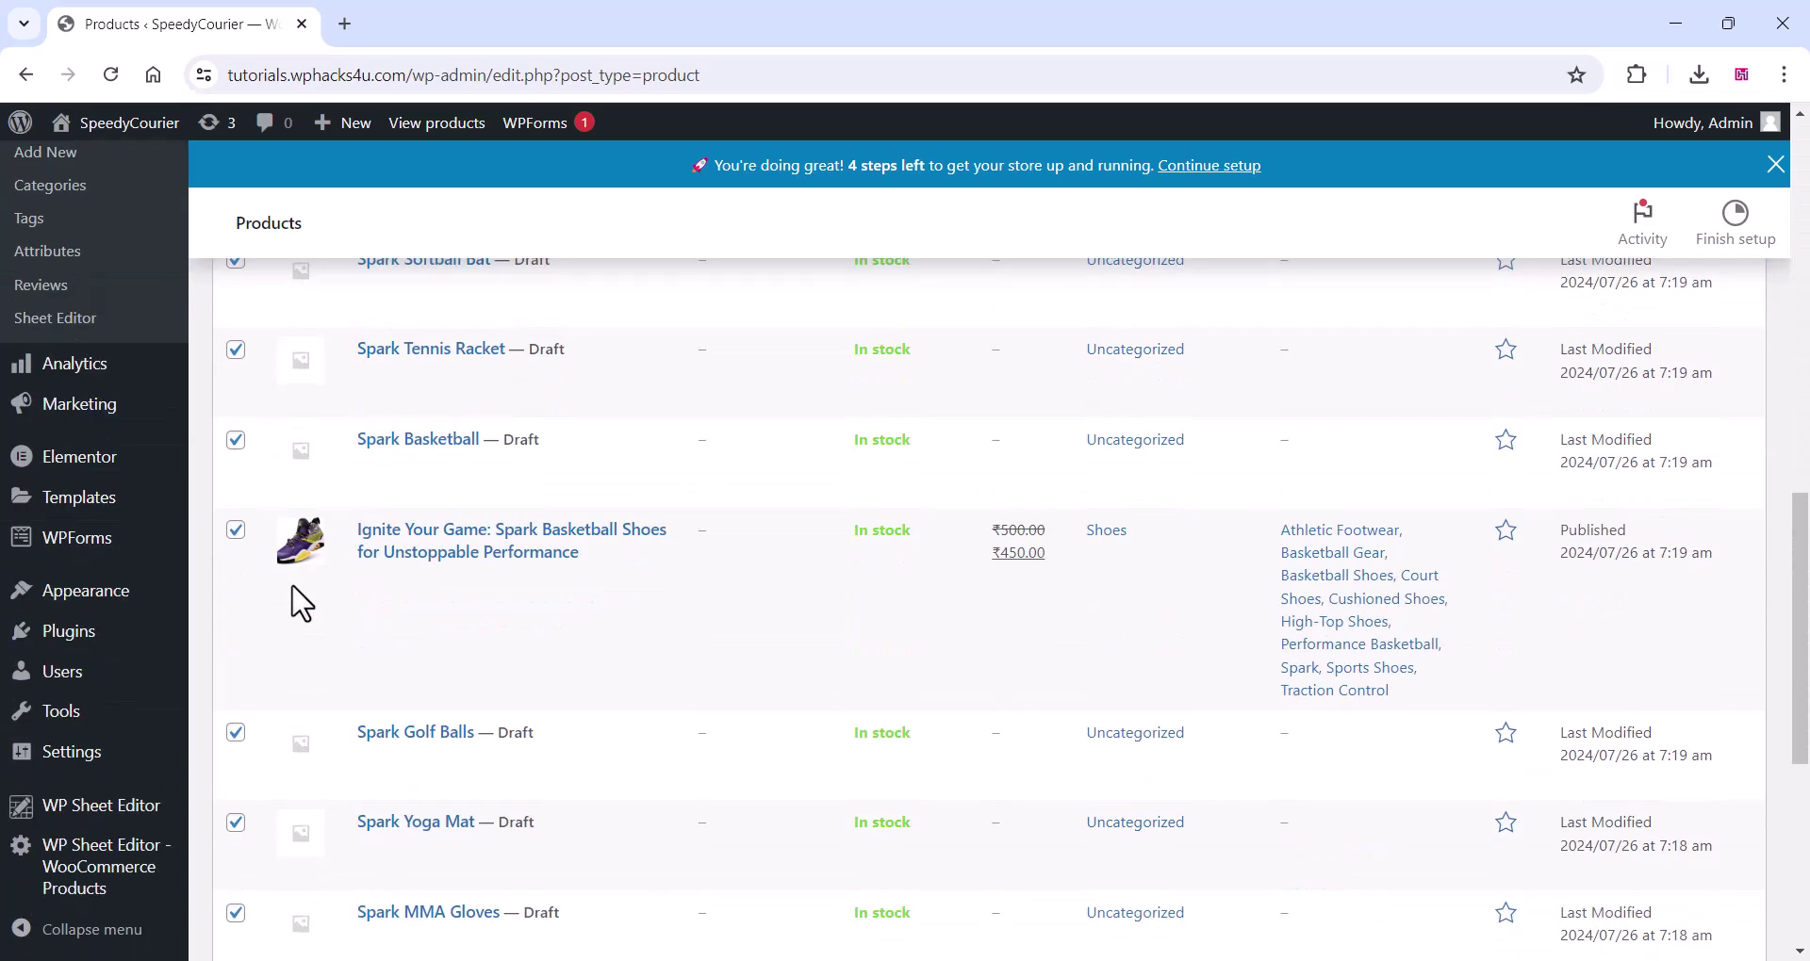
scroll(300, 601, "up", 12)
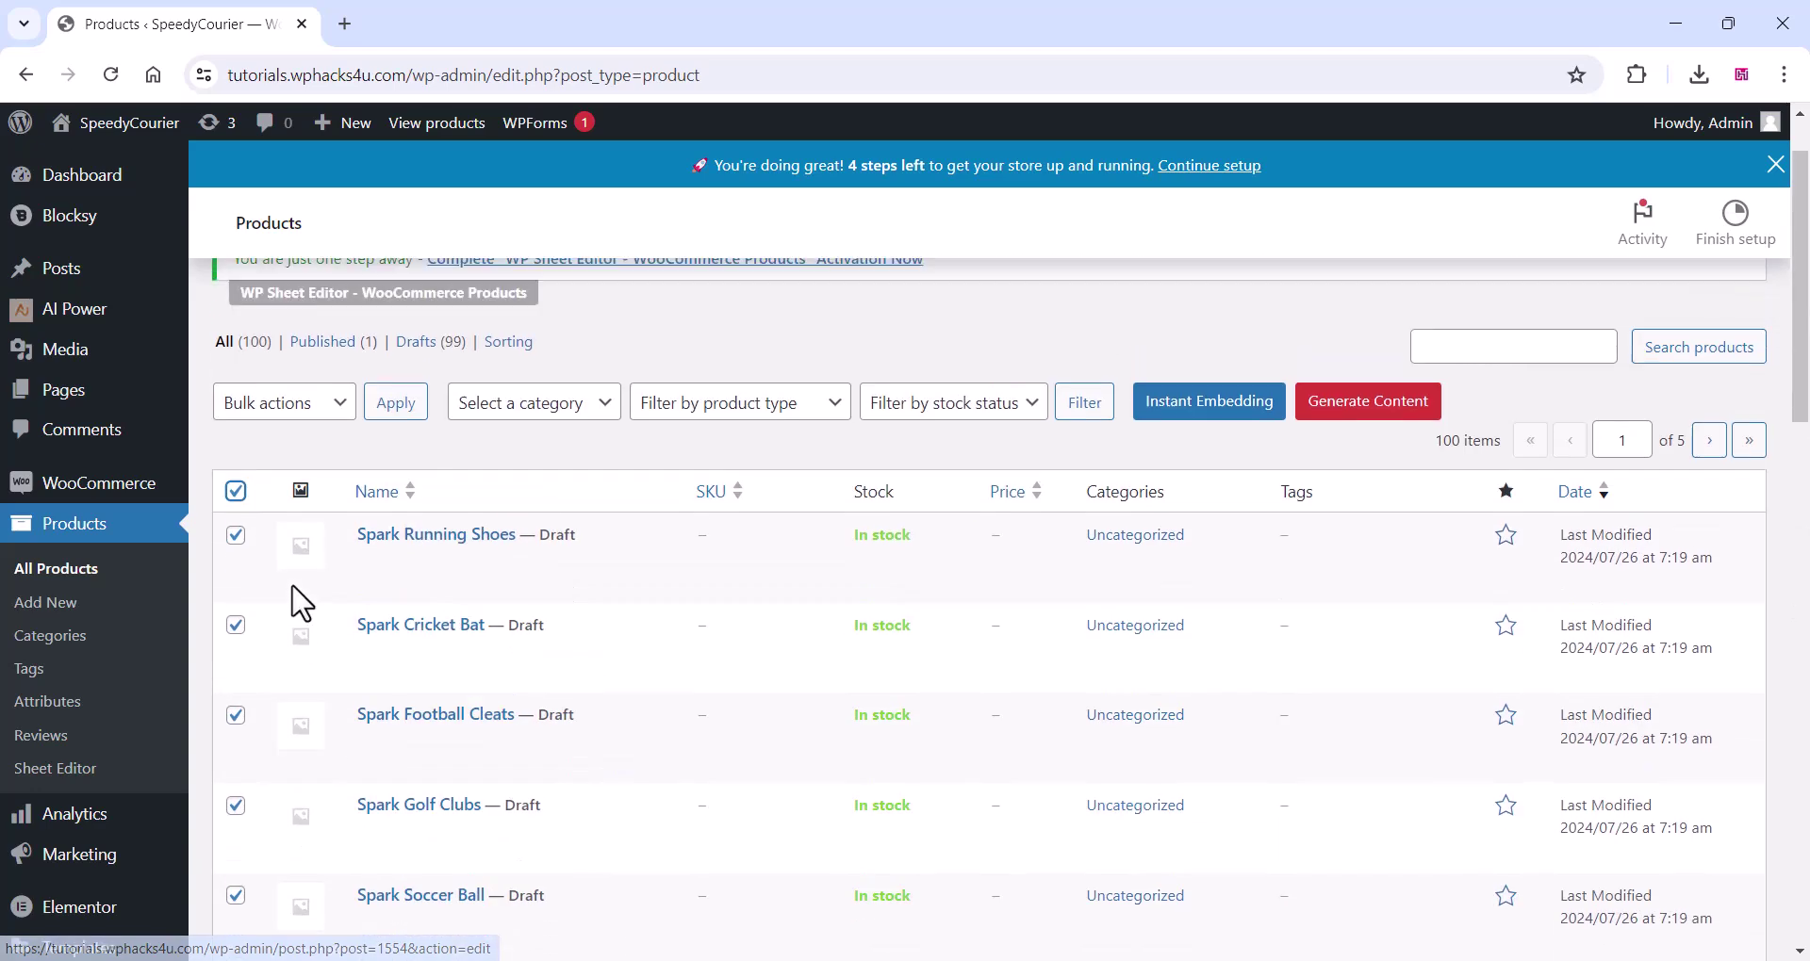
- Start AI generation of titles, descriptions, tags and meta descriptions for 20 selected products
left_click(1376, 405)
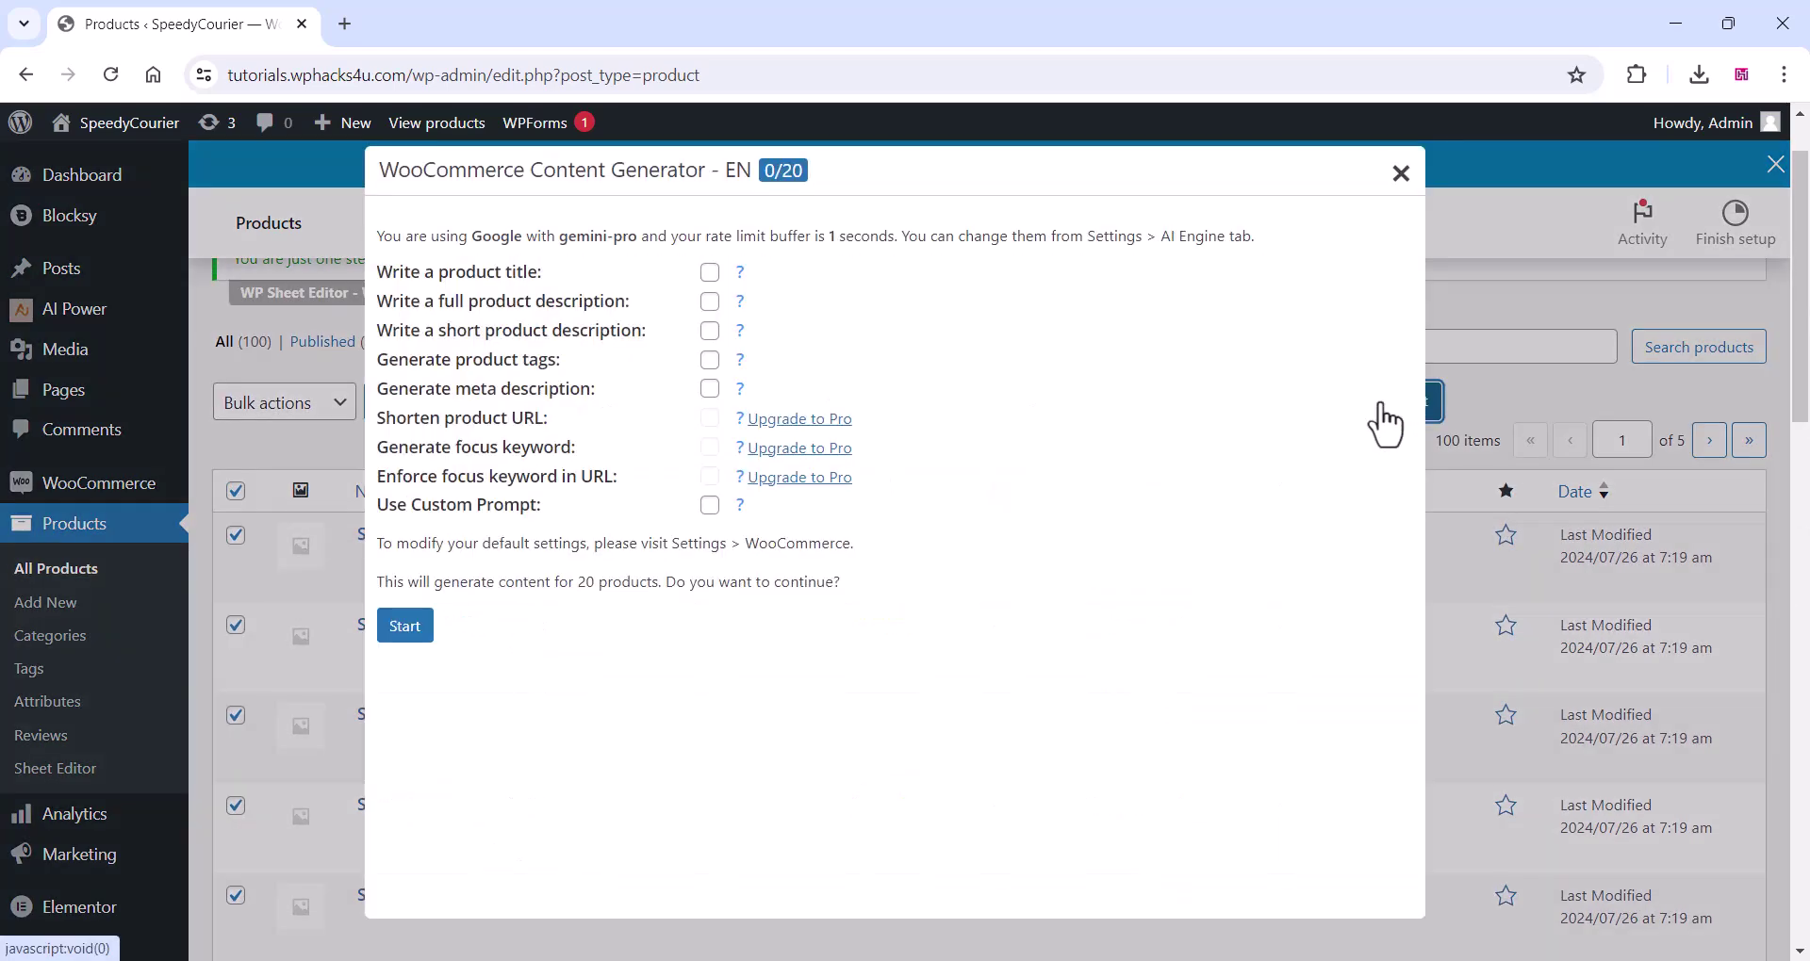
left_click(710, 273)
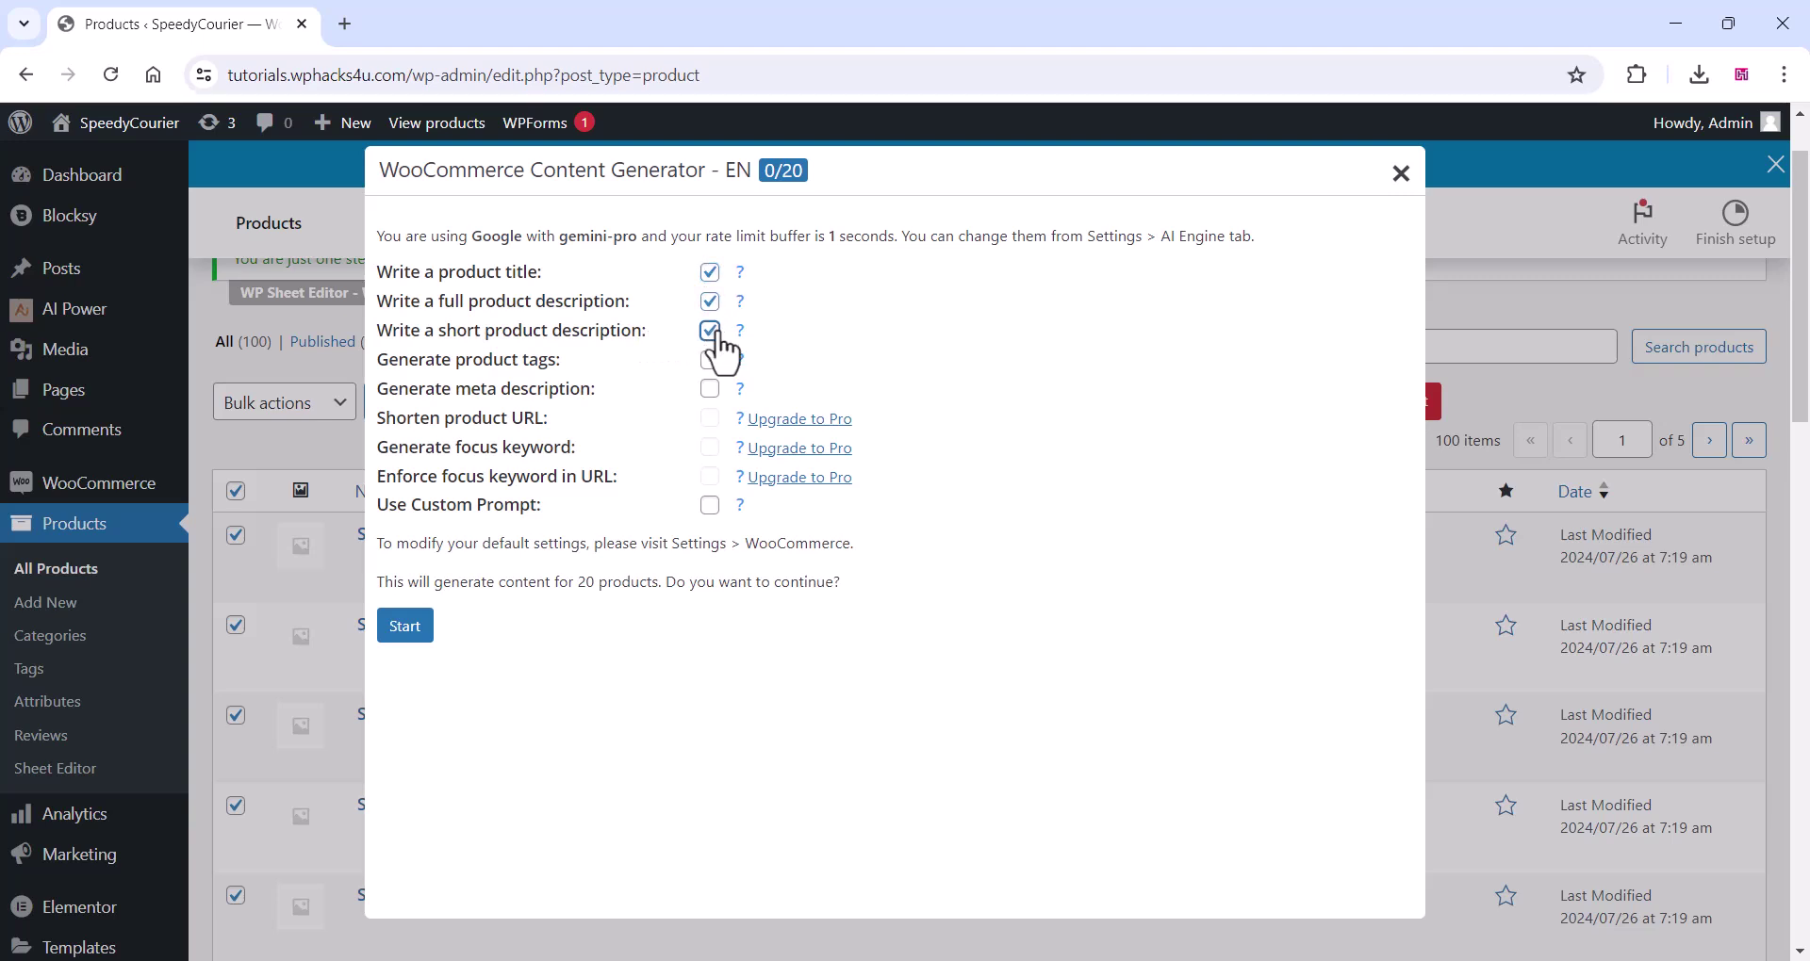
left_click(711, 361)
left_click(711, 390)
left_click(406, 627)
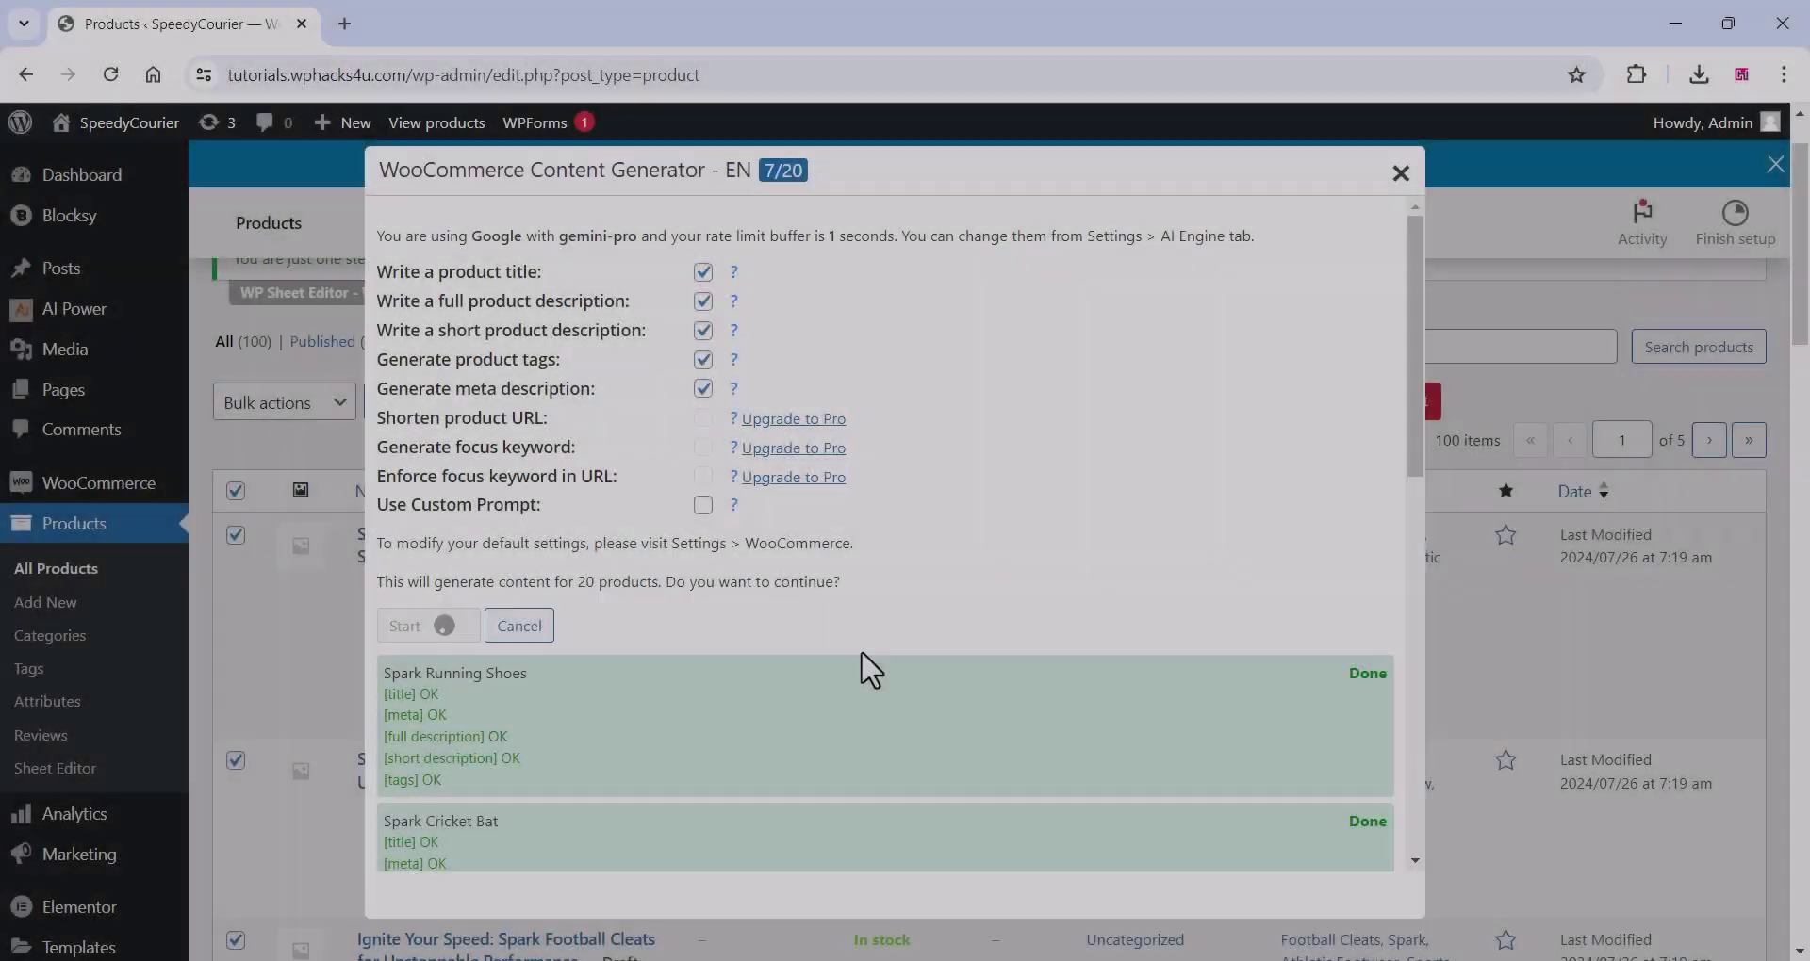
scroll(862, 650, "down", 12)
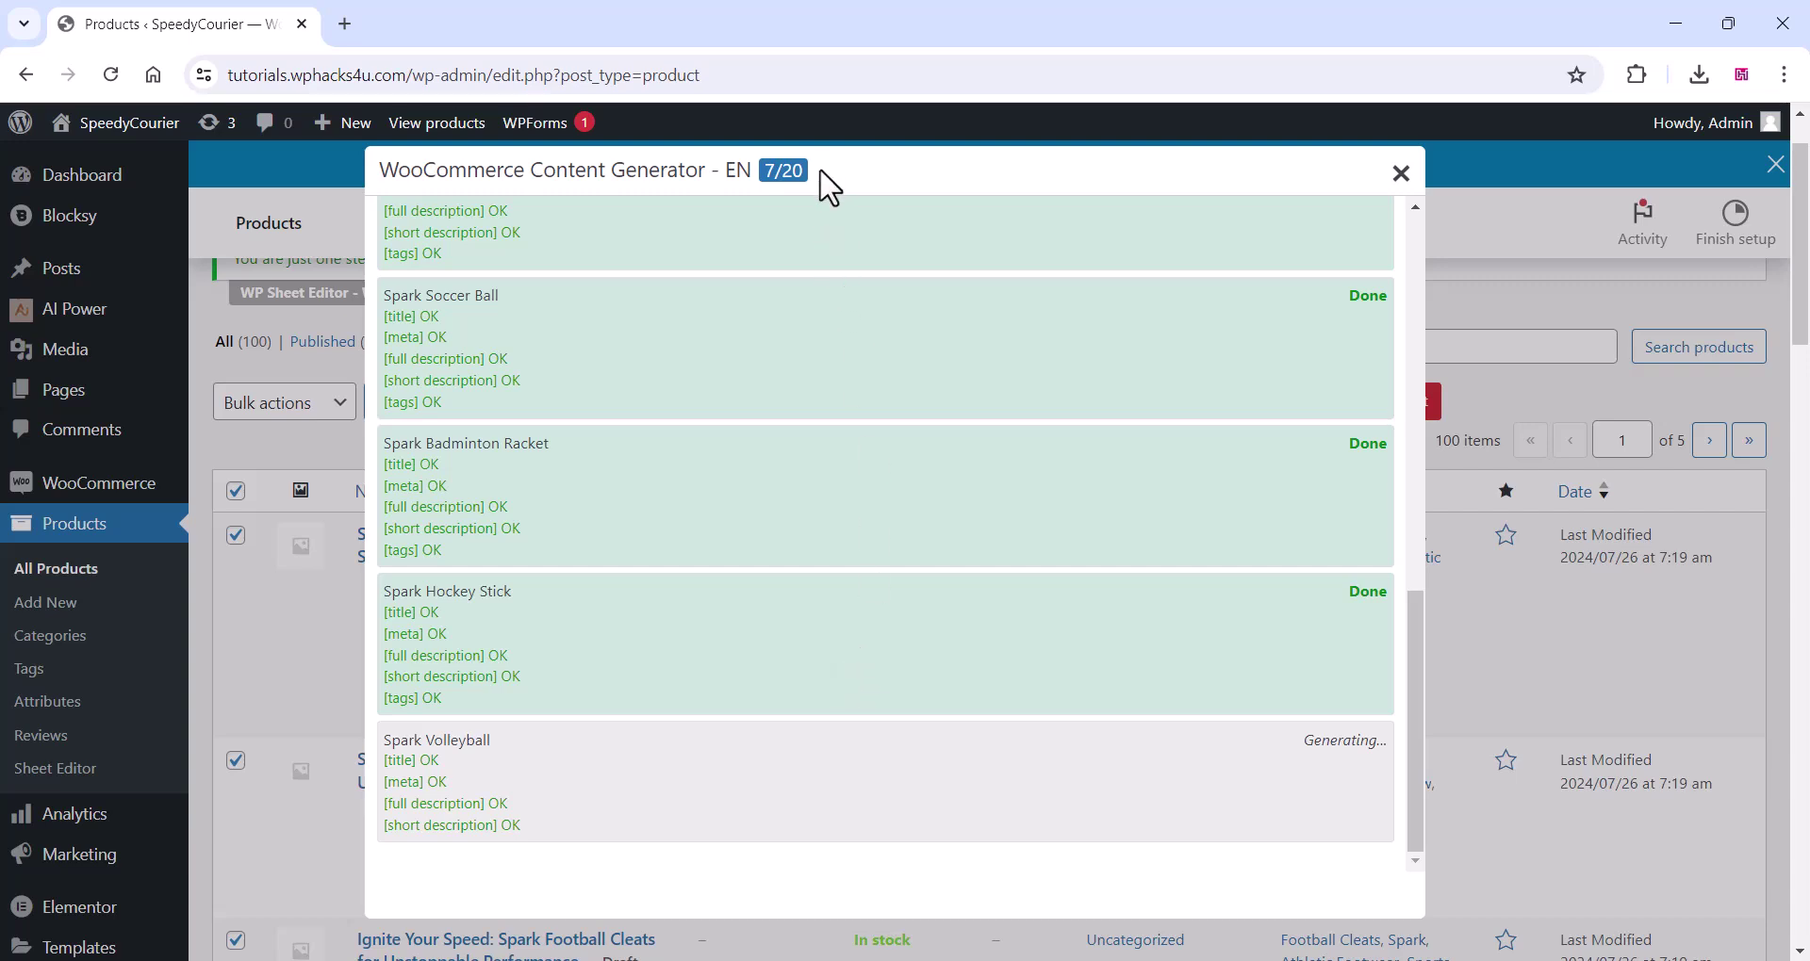
scroll(739, 594, "down", 3)
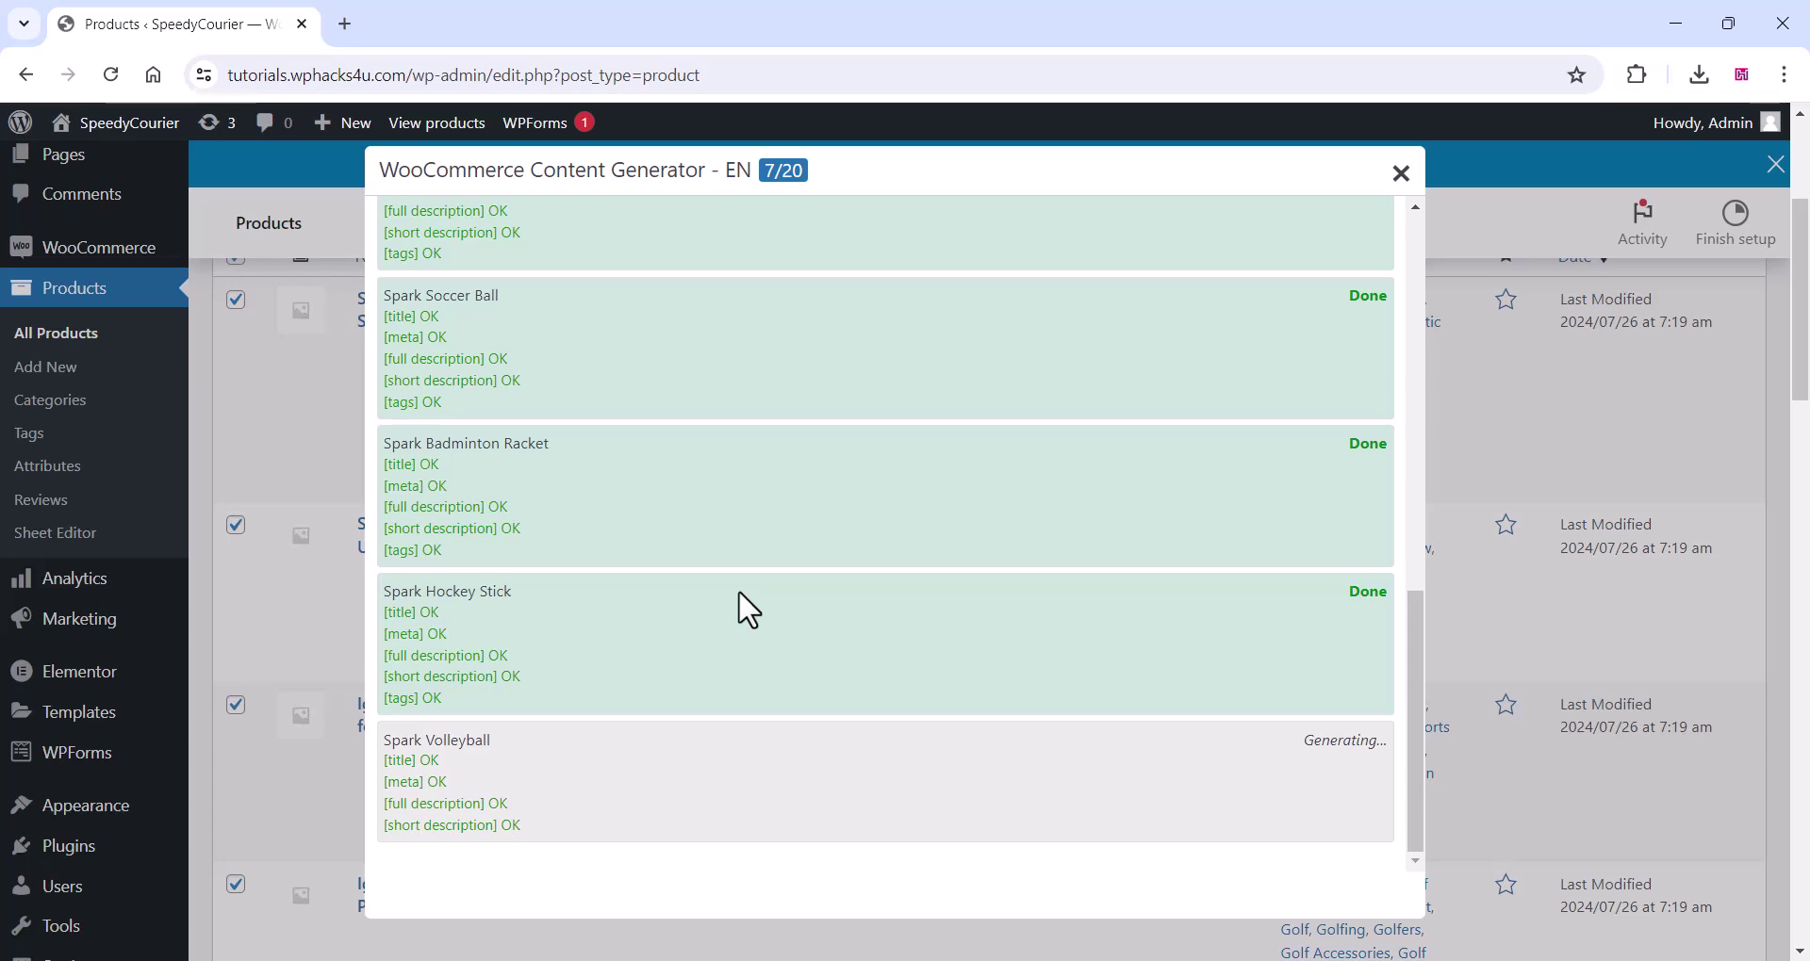
scroll(739, 593, "down", 2)
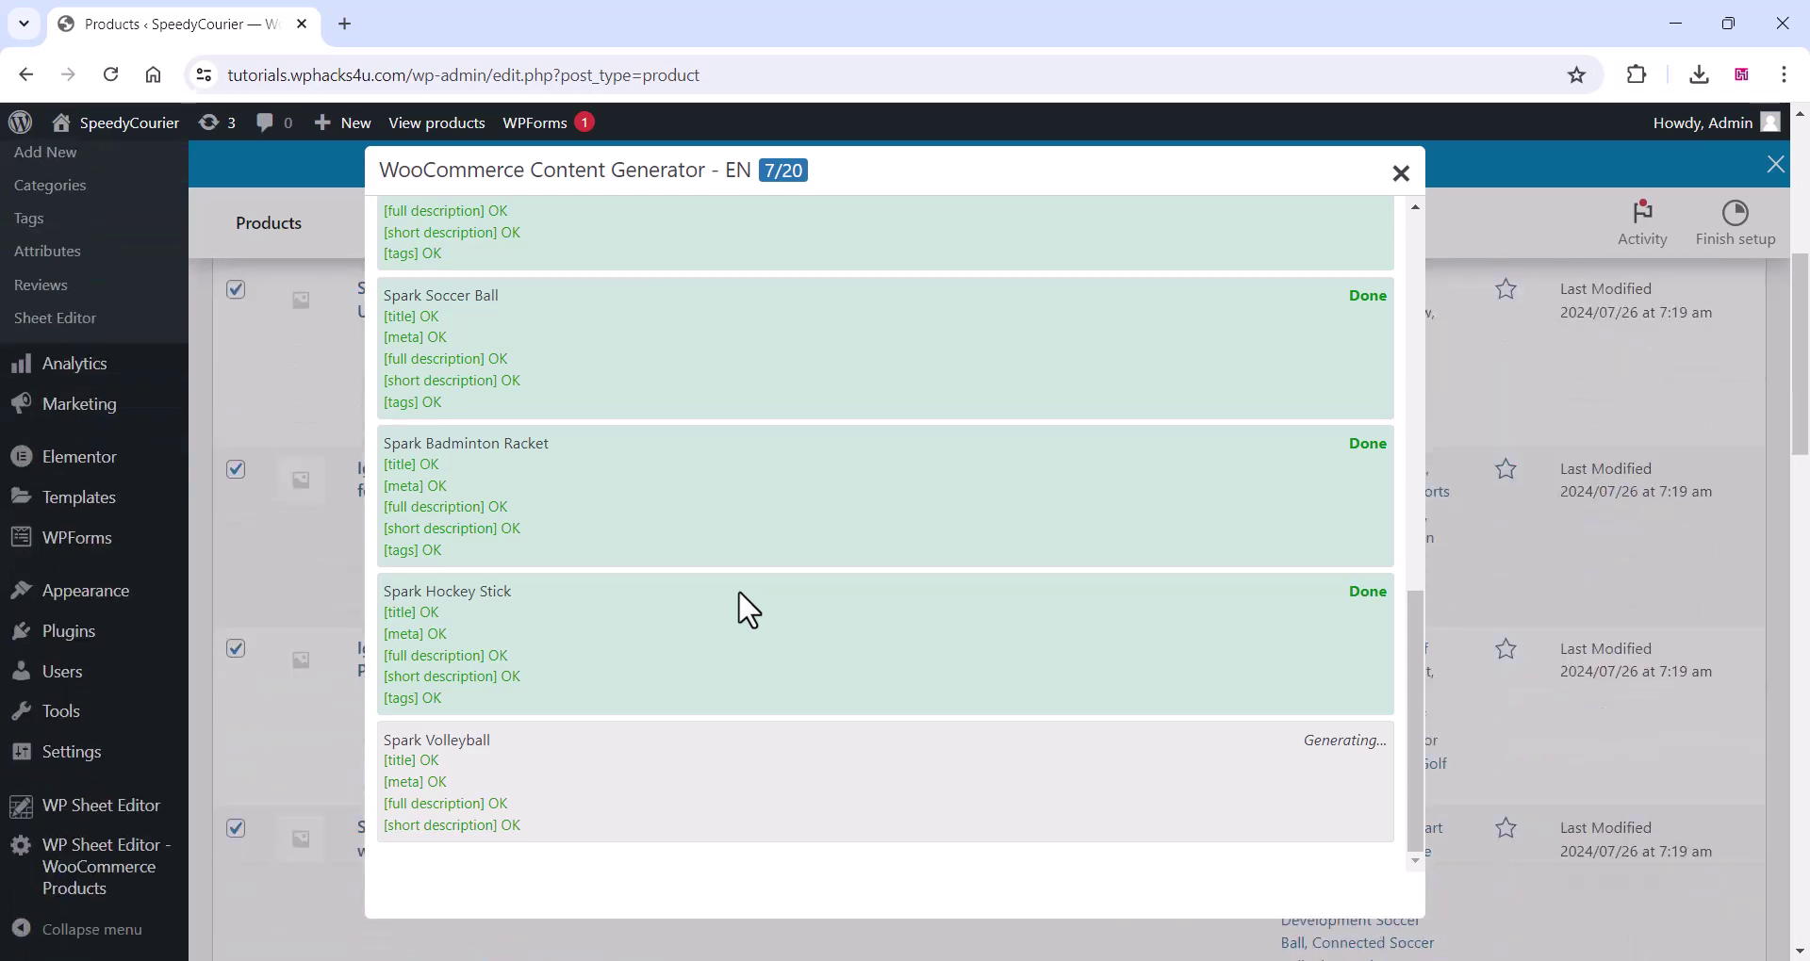
scroll(738, 590, "down", 3)
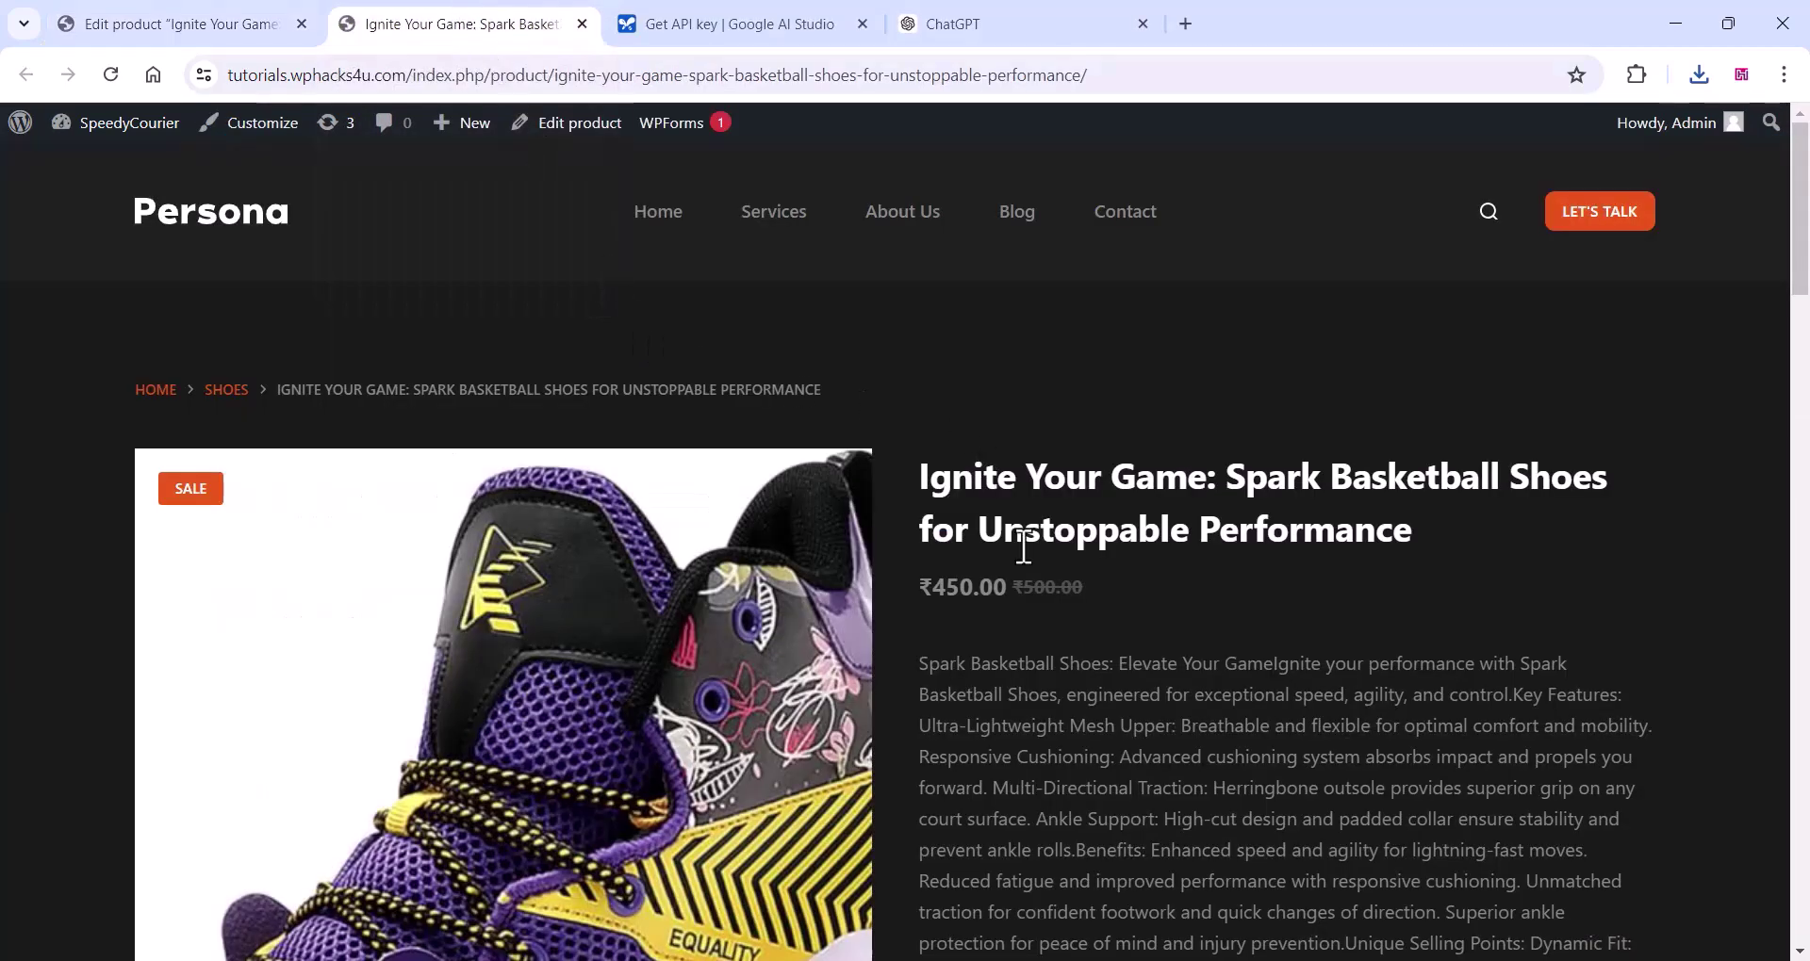
- Scroll the live Spark Basketball Shoes page showing its photo, ₹450.00 price and description
scroll(1080, 648, "down", 3)
scroll(1069, 640, "up", 2)
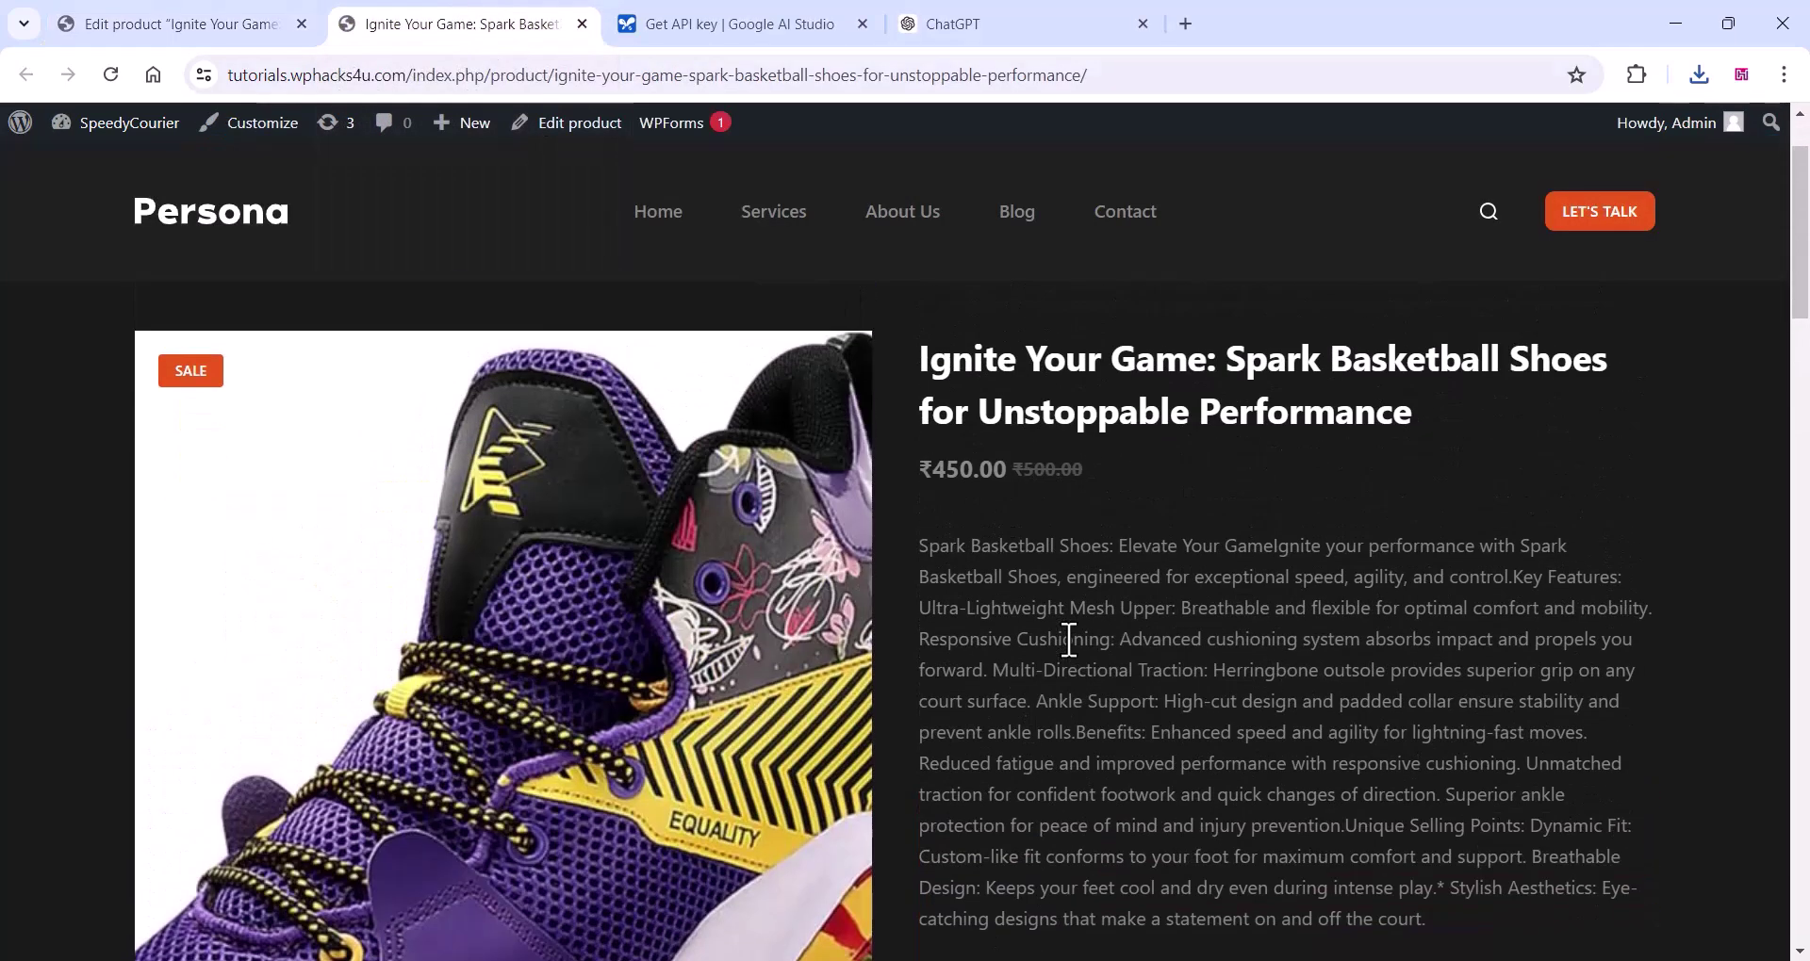